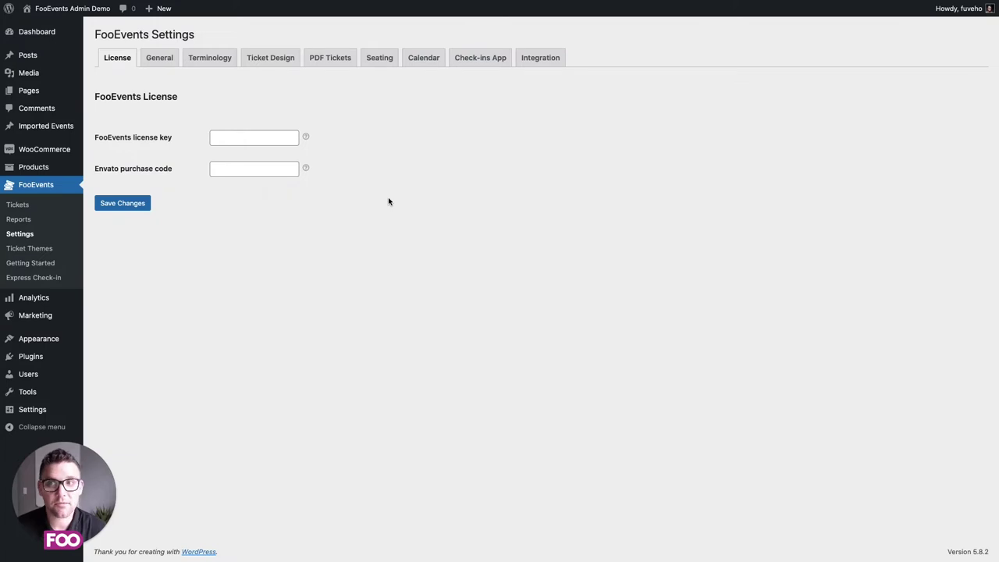
# Review the FooEvents general, terminology, ticket design, PDF ticket, seating and calendar settings.
pyautogui.click(166, 65)
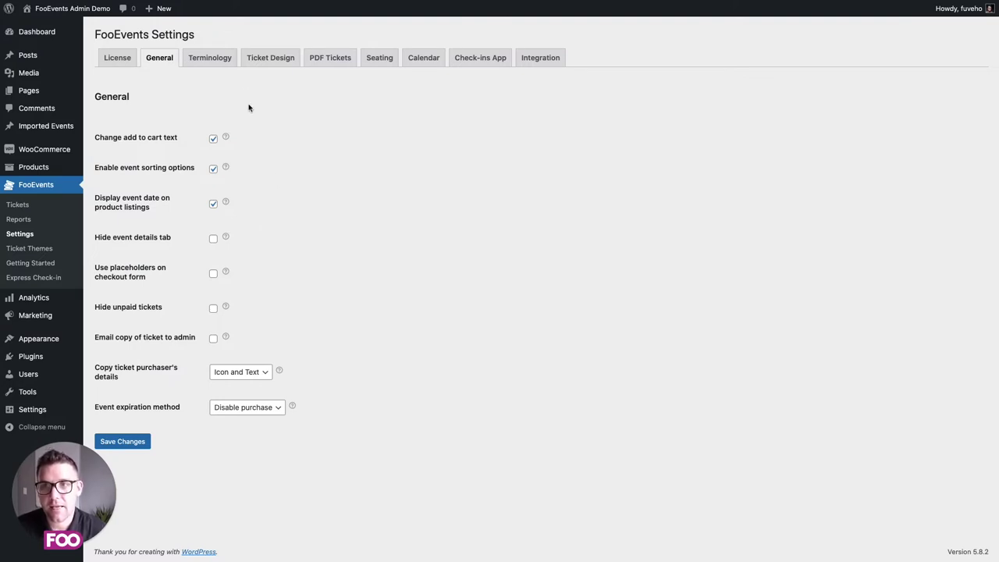
pyautogui.click(218, 61)
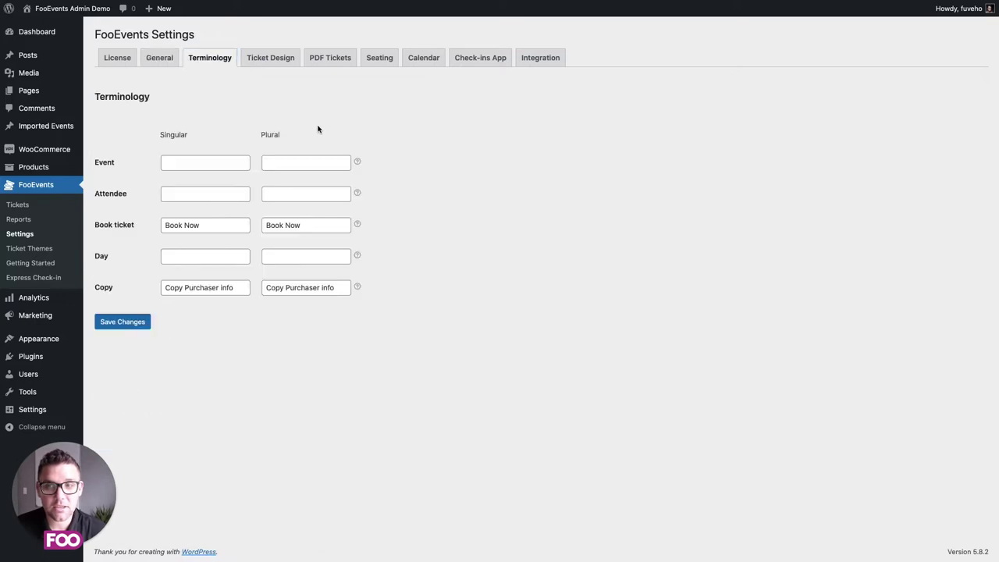
pyautogui.click(431, 166)
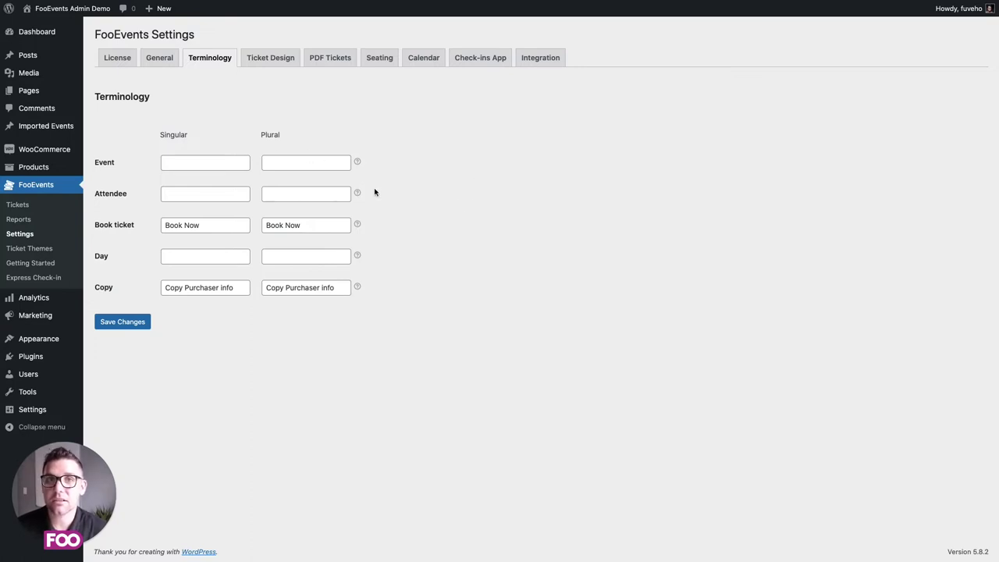
pyautogui.click(266, 60)
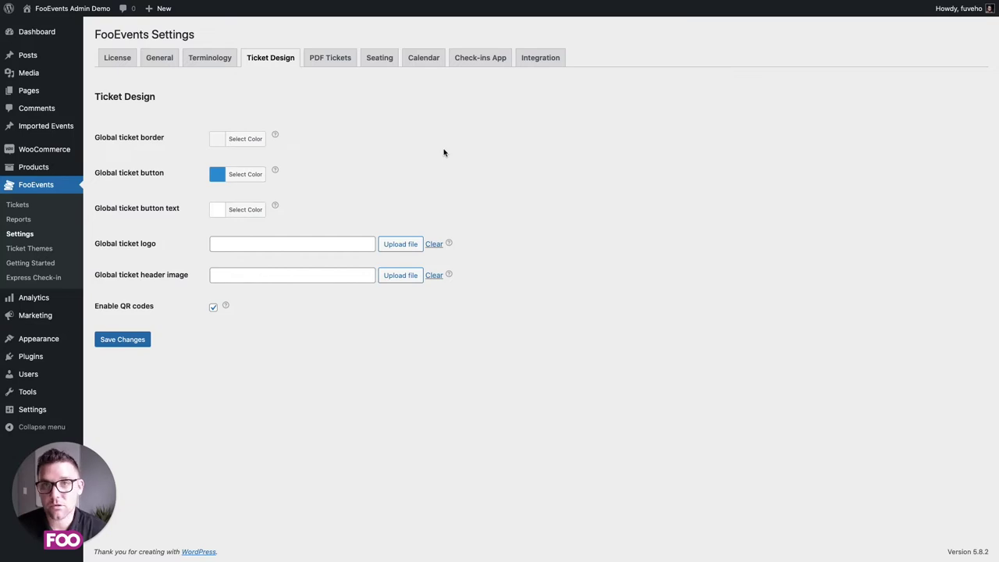
pyautogui.click(326, 61)
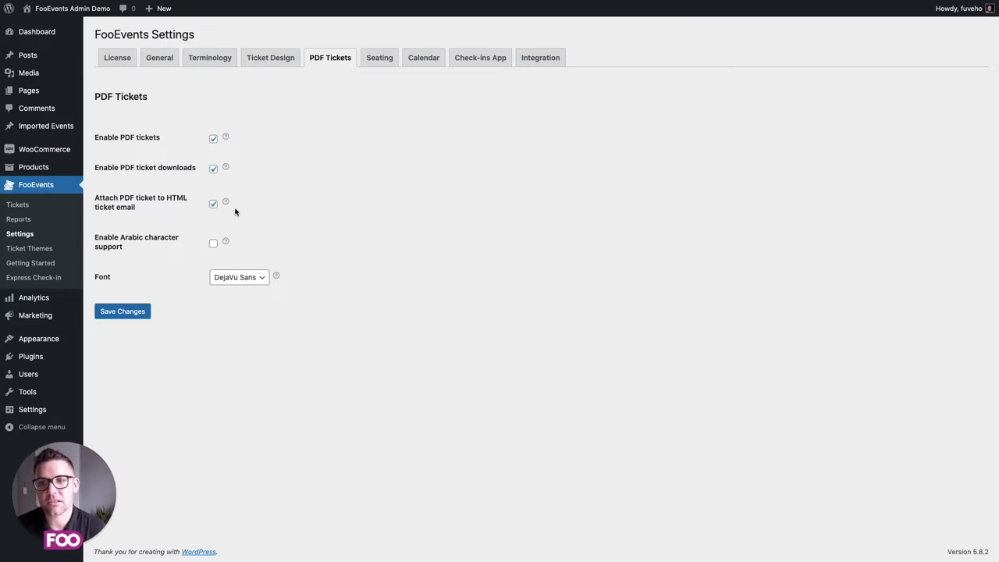
pyautogui.click(380, 59)
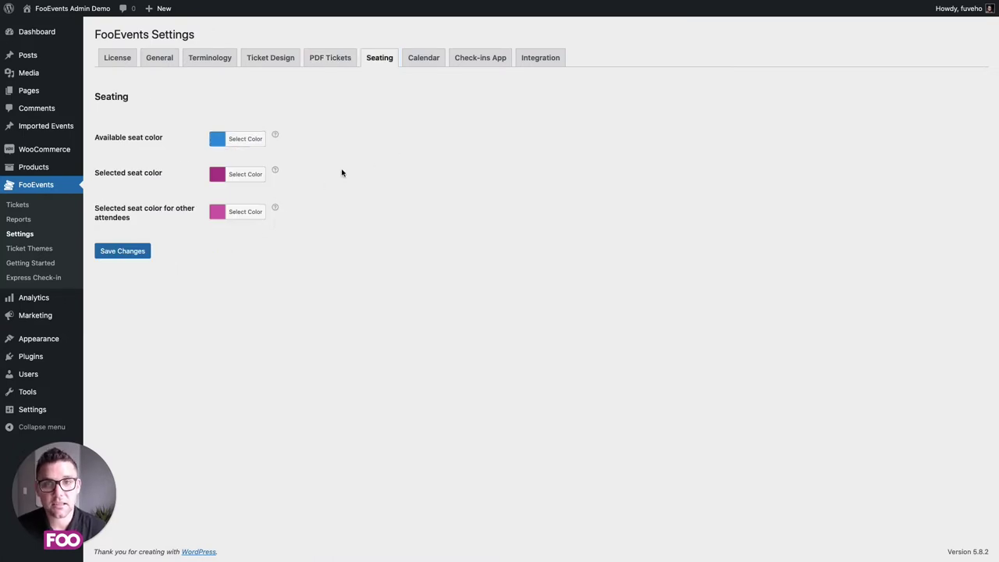
pyautogui.click(427, 60)
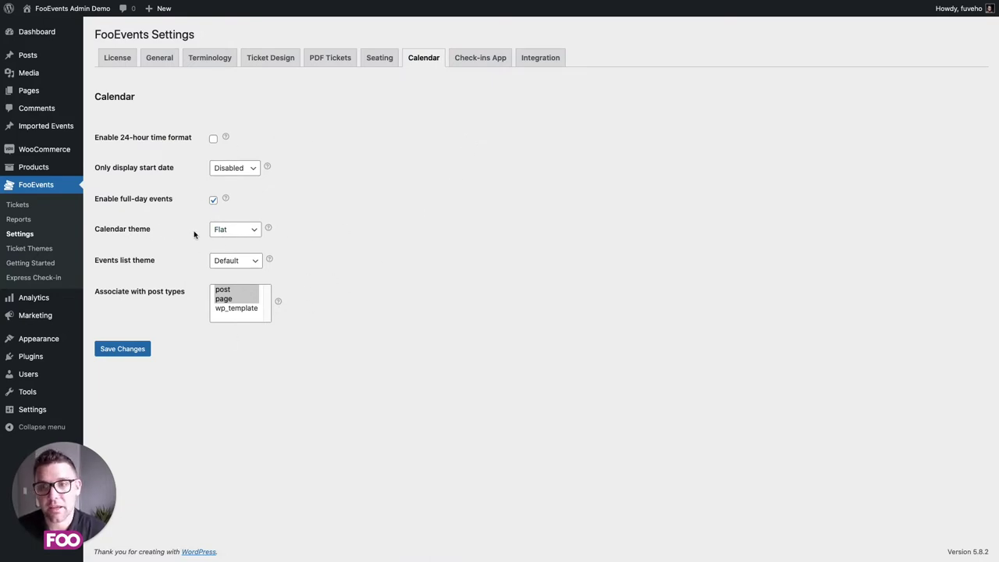
# Examine all Check-ins App options, including event listing, and the Google Maps, Zoom and Eventbrite integration settings.
pyautogui.click(494, 57)
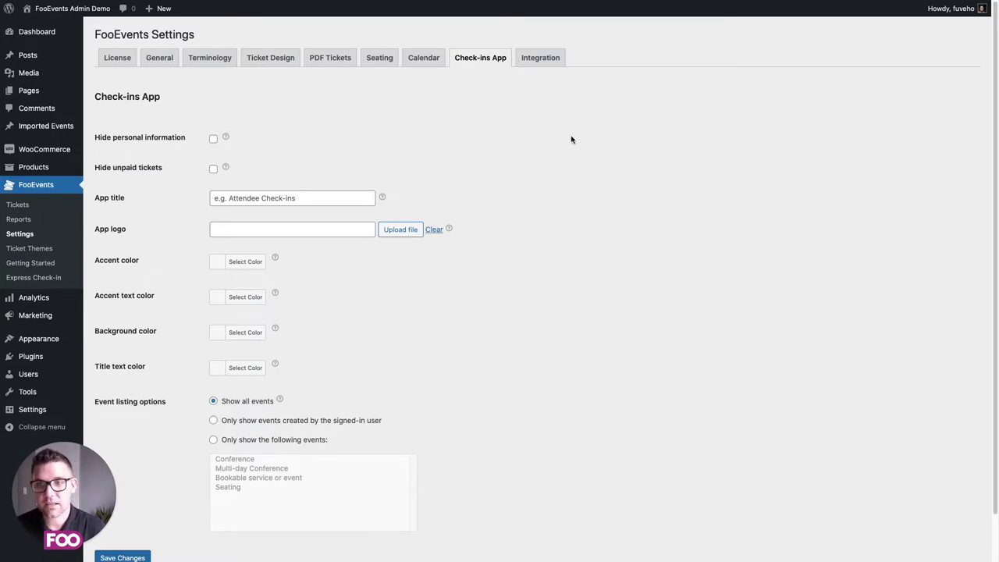
pyautogui.scroll(-1, 411, 284)
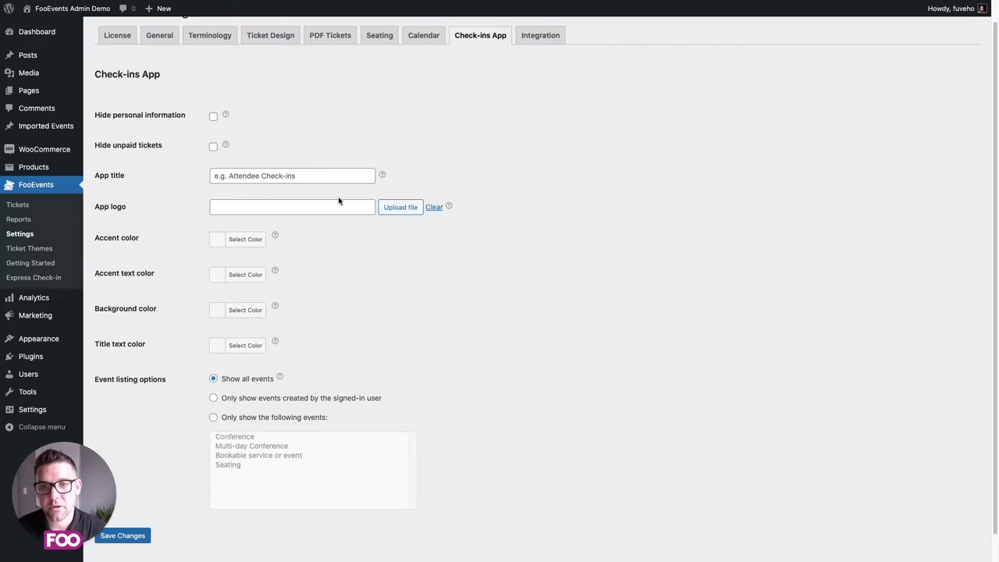
pyautogui.scroll(-1, 460, 440)
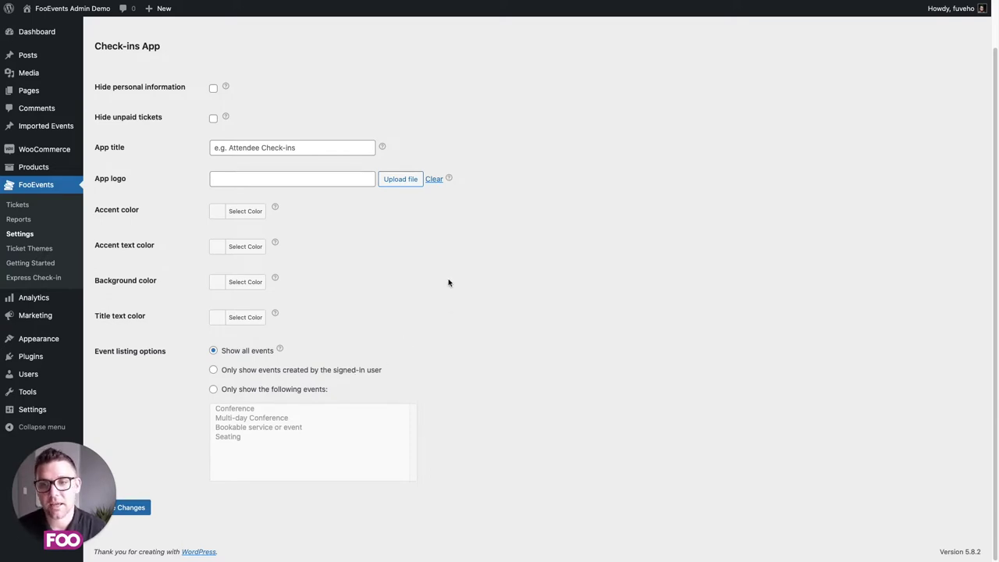
pyautogui.scroll(2, 448, 283)
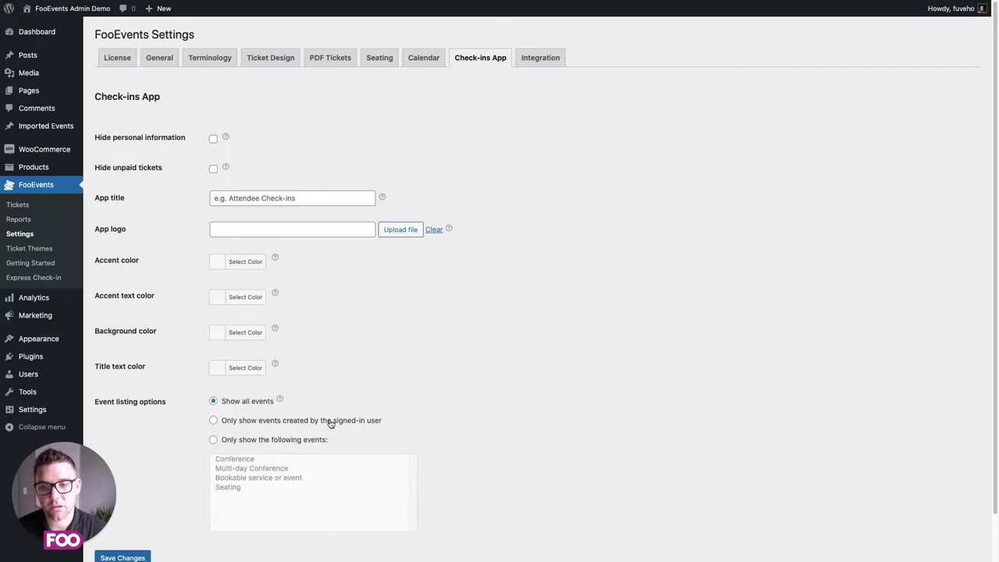
pyautogui.click(548, 58)
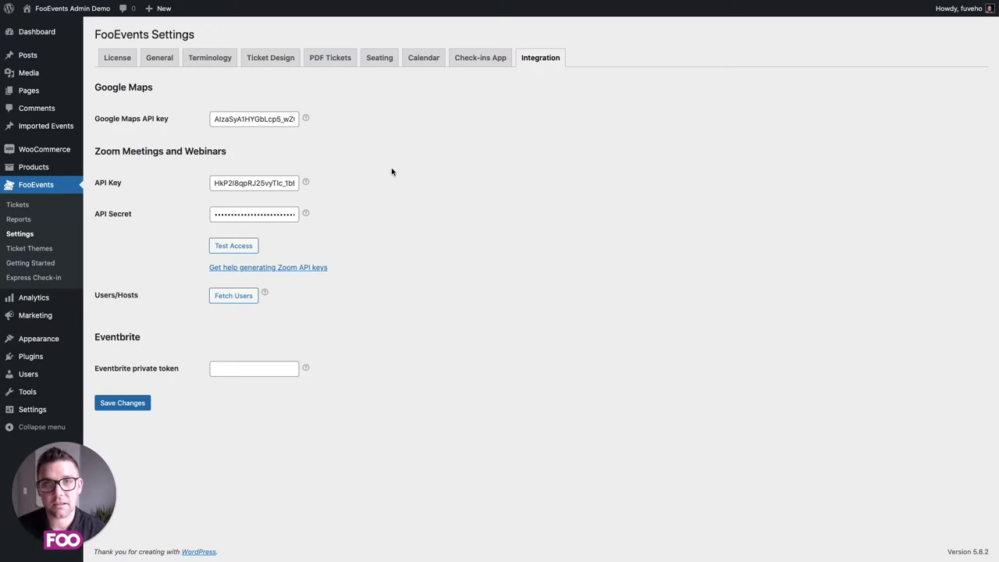
# Open the Conference product for editing from the product list.
pyautogui.moveTo(29, 170)
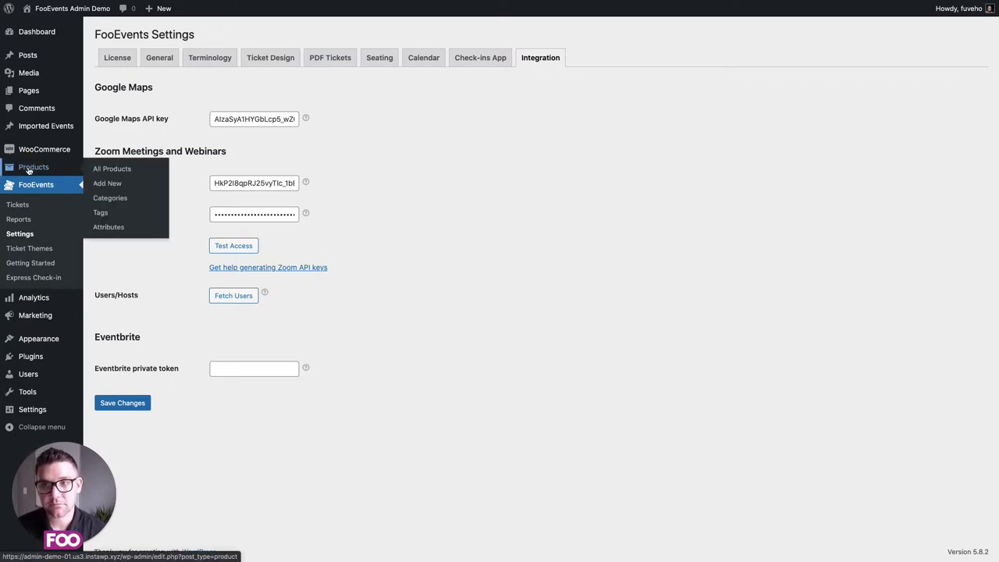
pyautogui.click(31, 168)
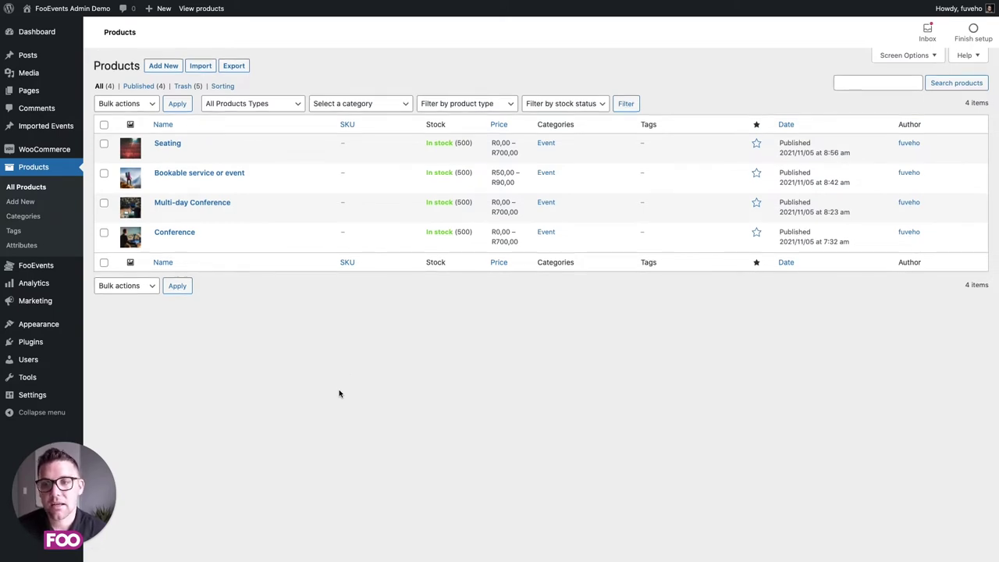
pyautogui.moveTo(218, 216)
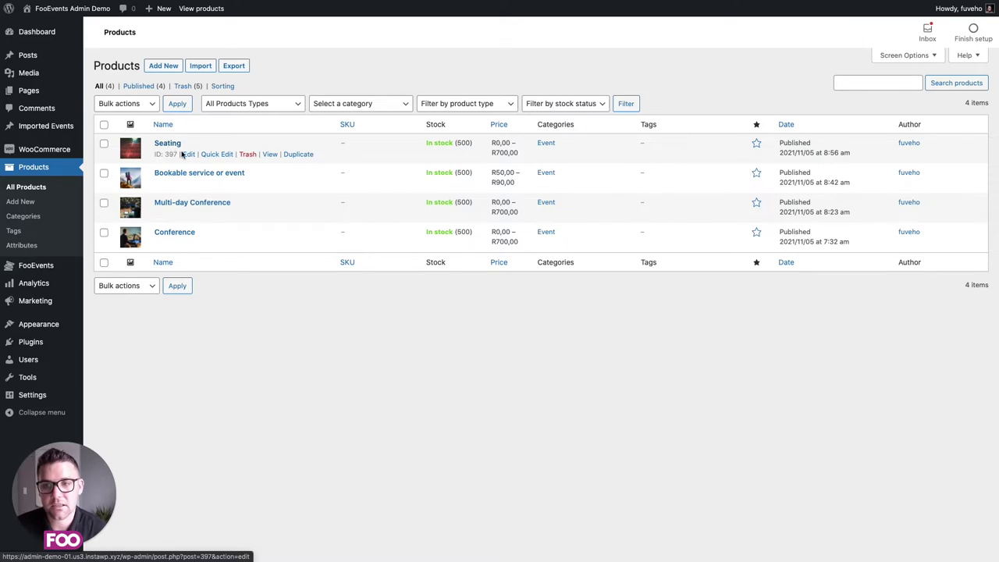
pyautogui.click(179, 234)
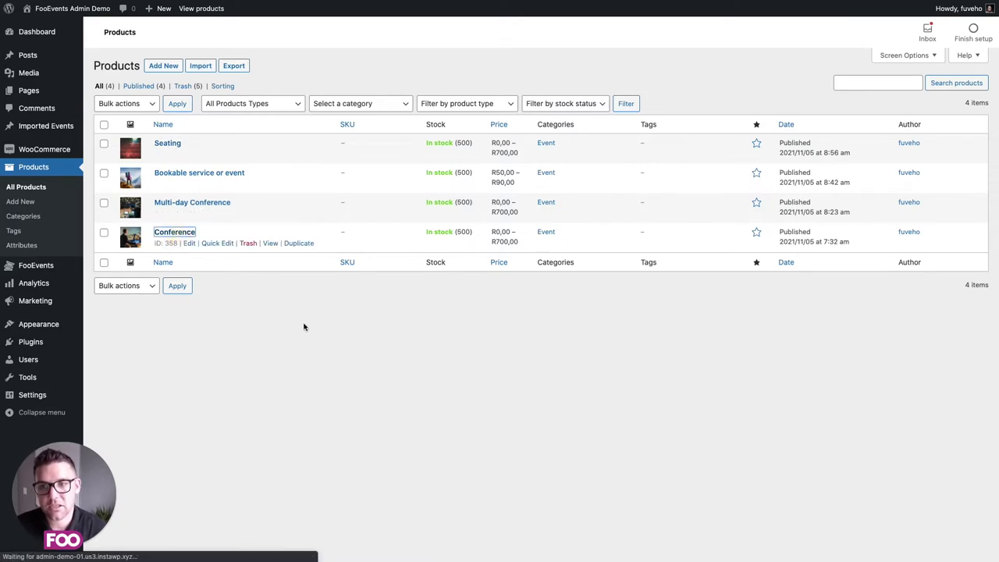
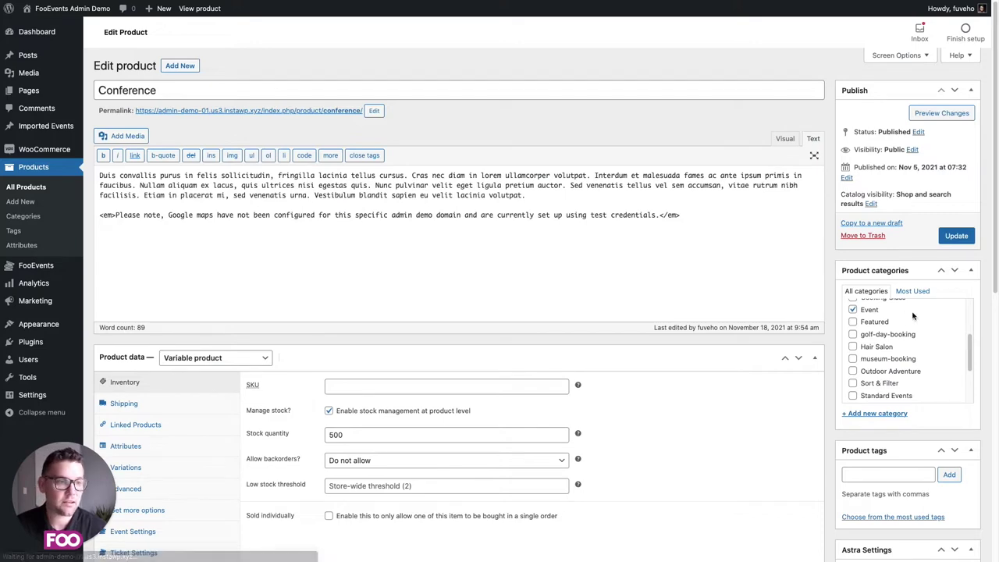
# Look over the Conference product's categories, image, short description and inventory data, and its ticket variations.
pyautogui.moveTo(987, 359); pyautogui.dragTo(989, 425)
pyautogui.scroll(-1, 990, 425)
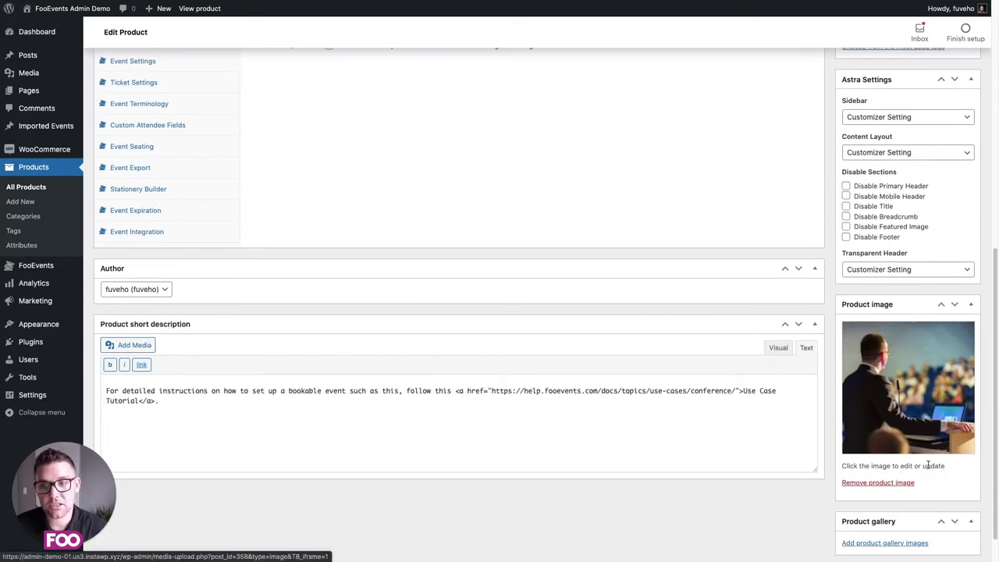
pyautogui.scroll(5, 866, 464)
pyautogui.scroll(-3, 636, 363)
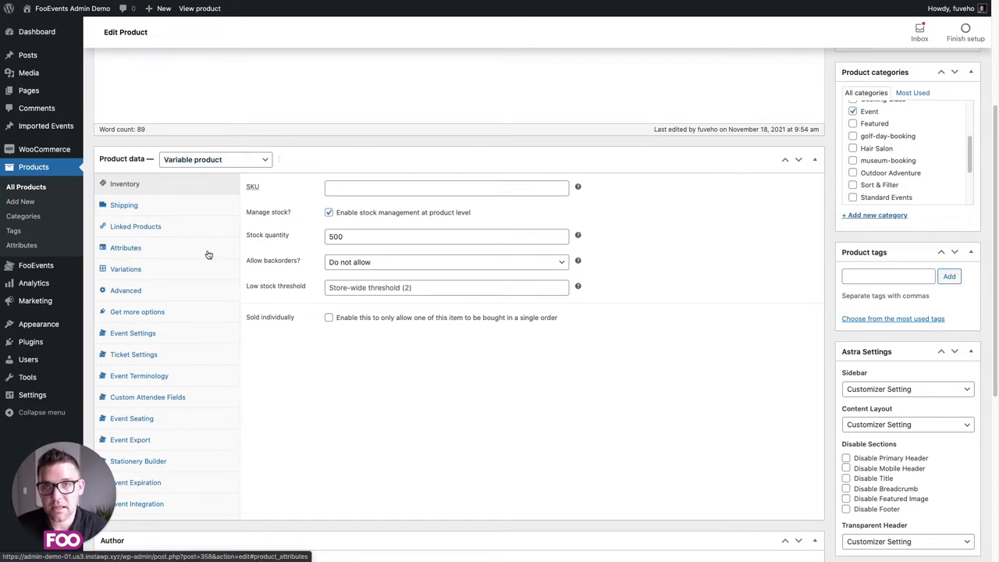
pyautogui.click(188, 274)
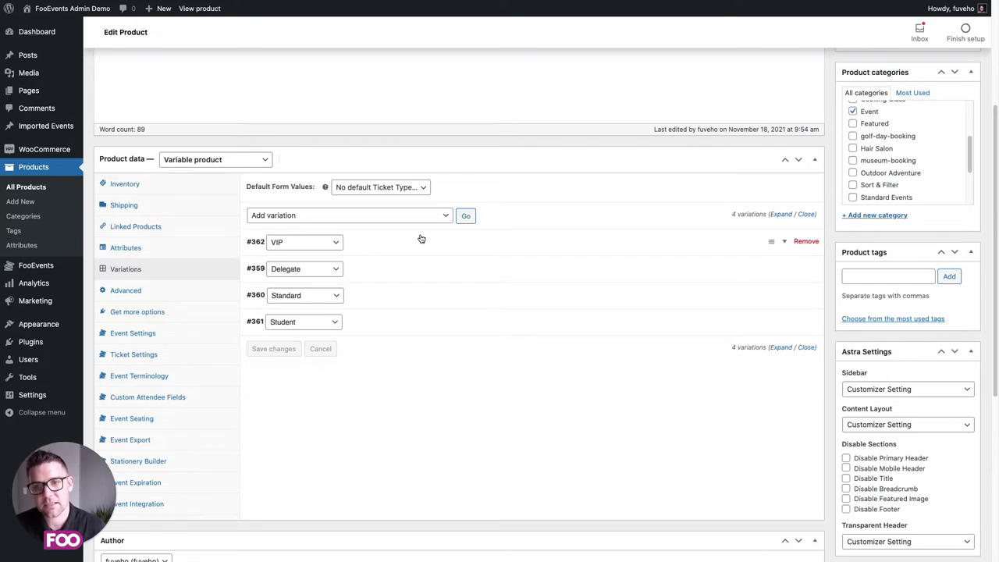
# View the Conference product on the storefront and check price and availability for the Delegate, Standard, Student and VIP ticket types.
pyautogui.click(199, 9)
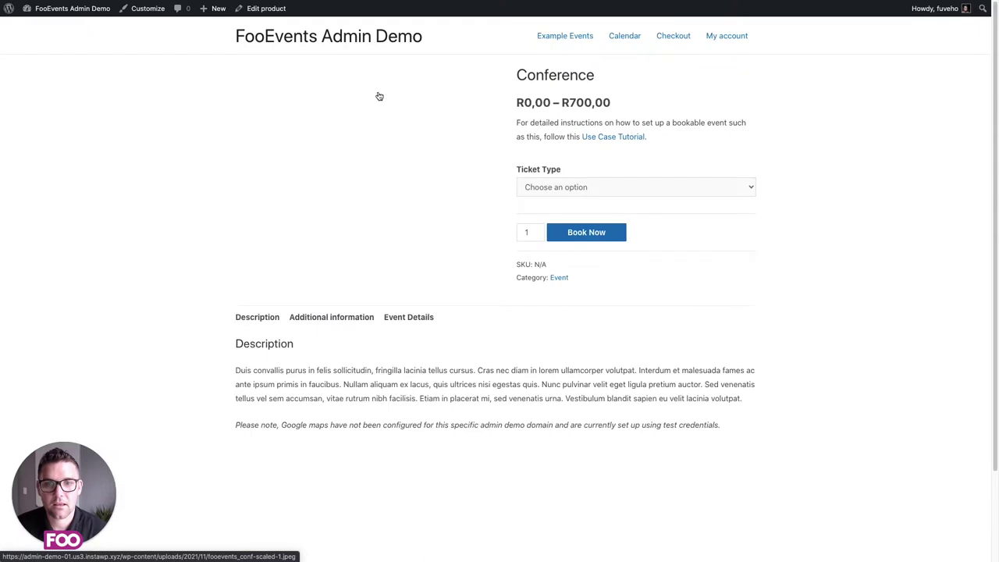
pyautogui.click(622, 187)
pyautogui.click(572, 198)
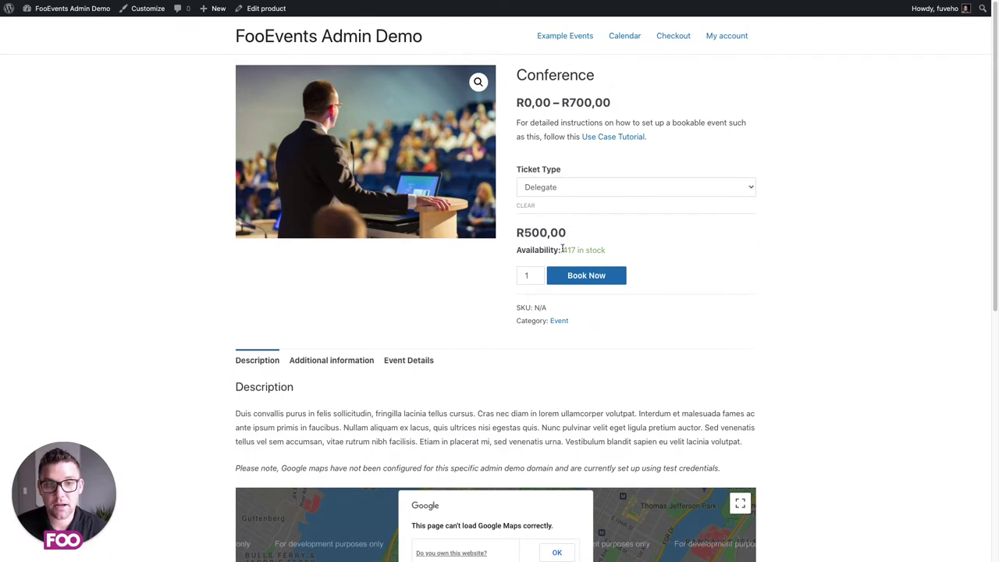
pyautogui.click(598, 187)
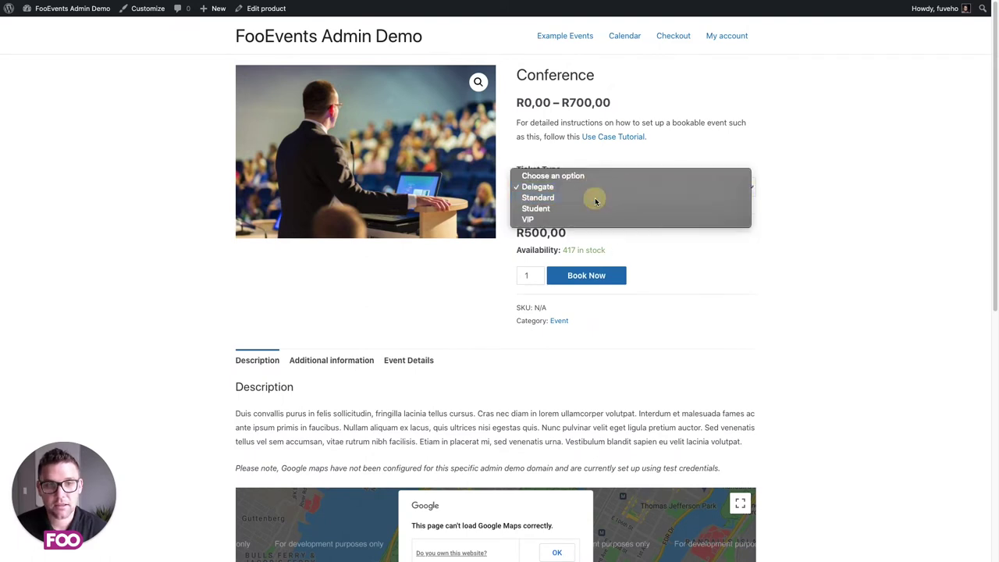
pyautogui.click(596, 196)
pyautogui.click(562, 187)
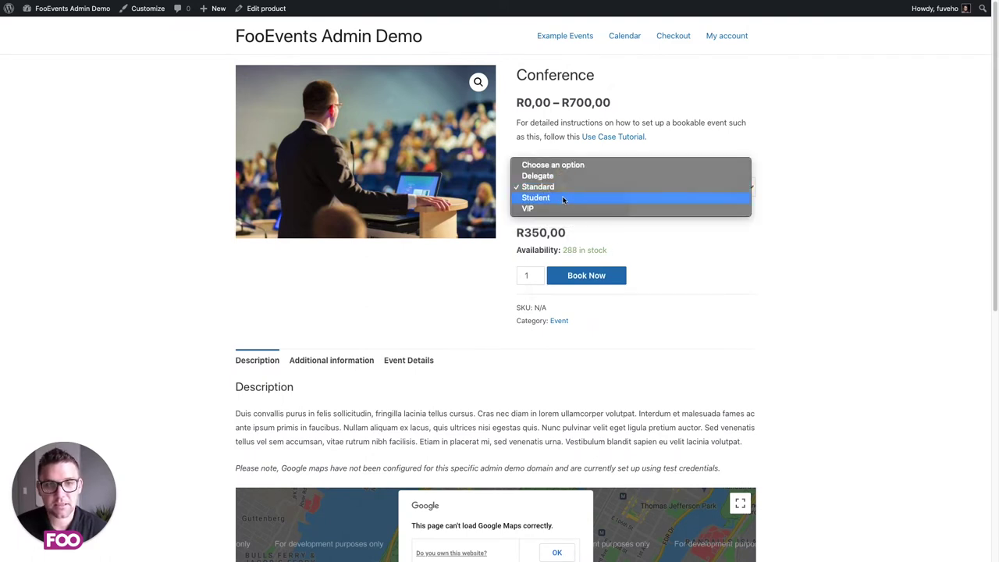
pyautogui.click(562, 199)
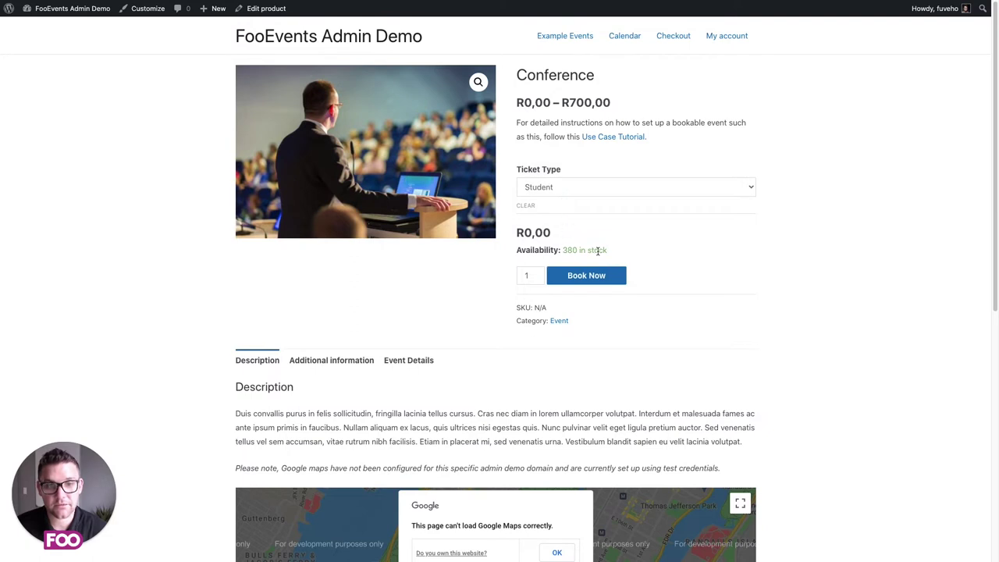
pyautogui.click(590, 187)
pyautogui.click(586, 199)
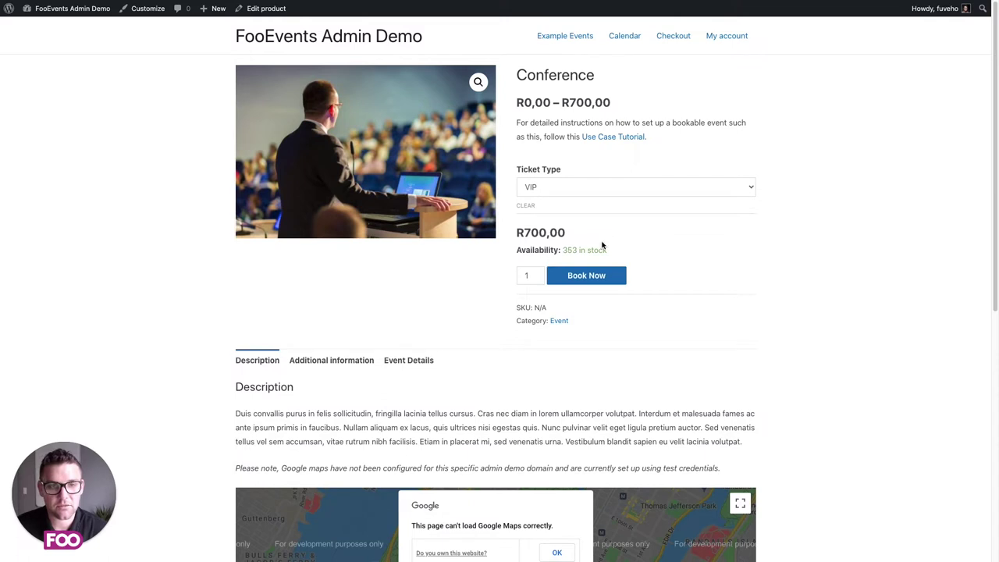
pyautogui.click(620, 275)
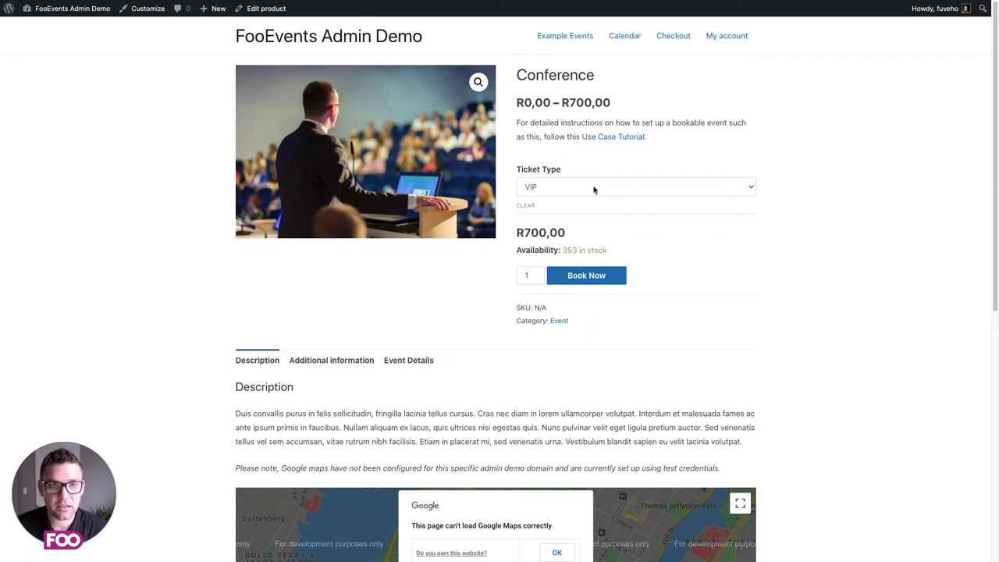
# Return to editing the Conference product and examine the VIP variation's virtual, downloadable, price and stock settings.
pyautogui.click(262, 9)
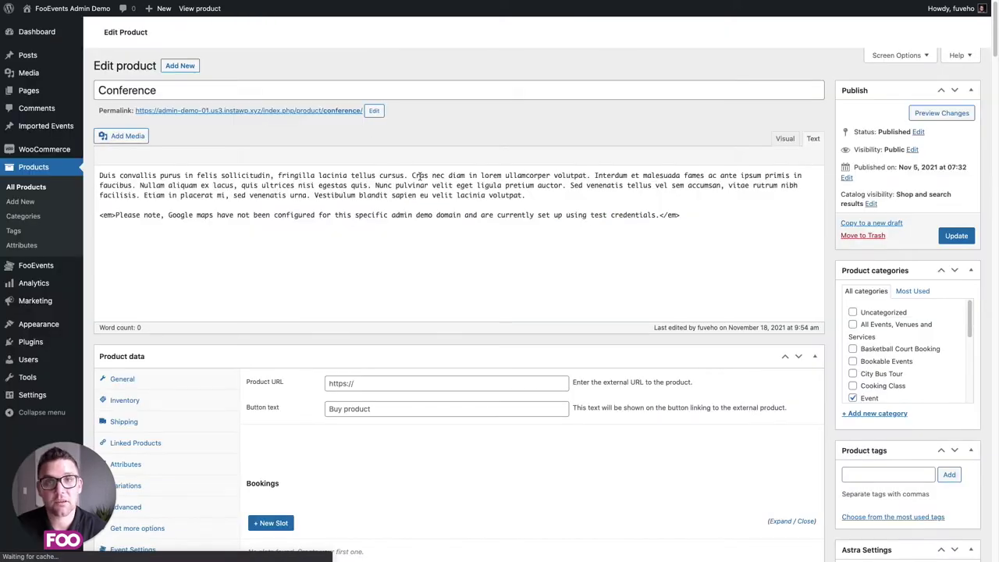
pyautogui.scroll(-5, 514, 318)
pyautogui.click(132, 262)
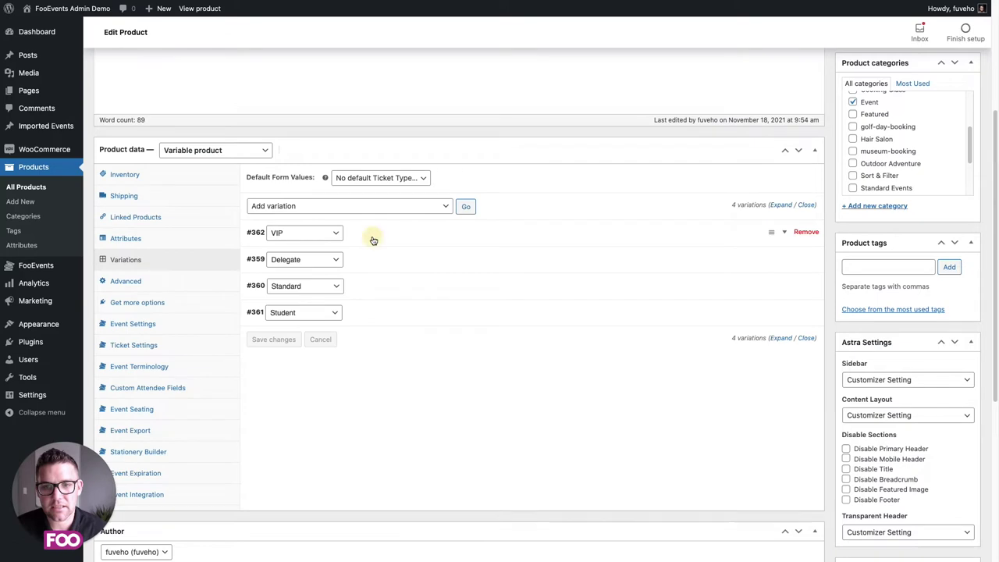
pyautogui.click(374, 234)
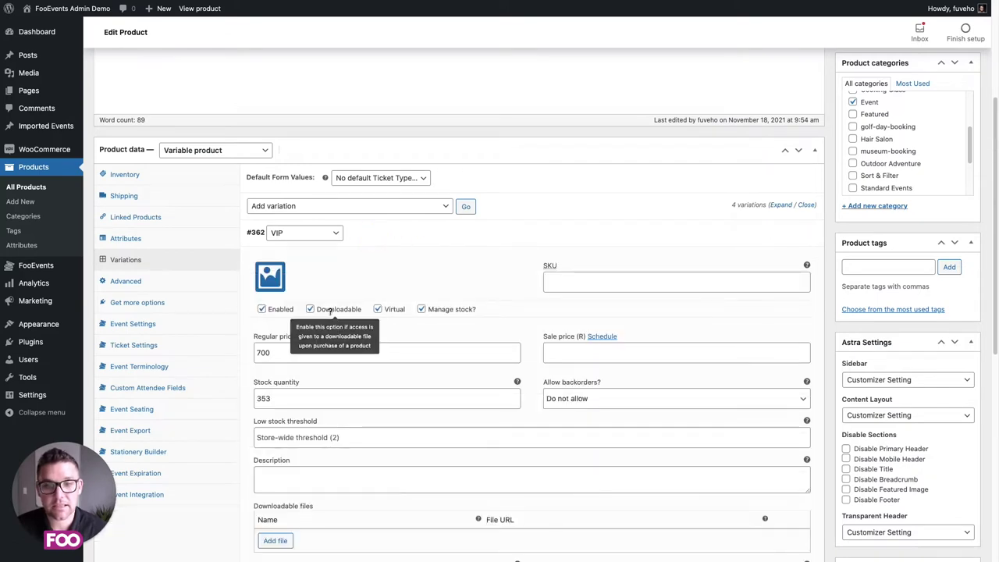
pyautogui.moveTo(385, 310)
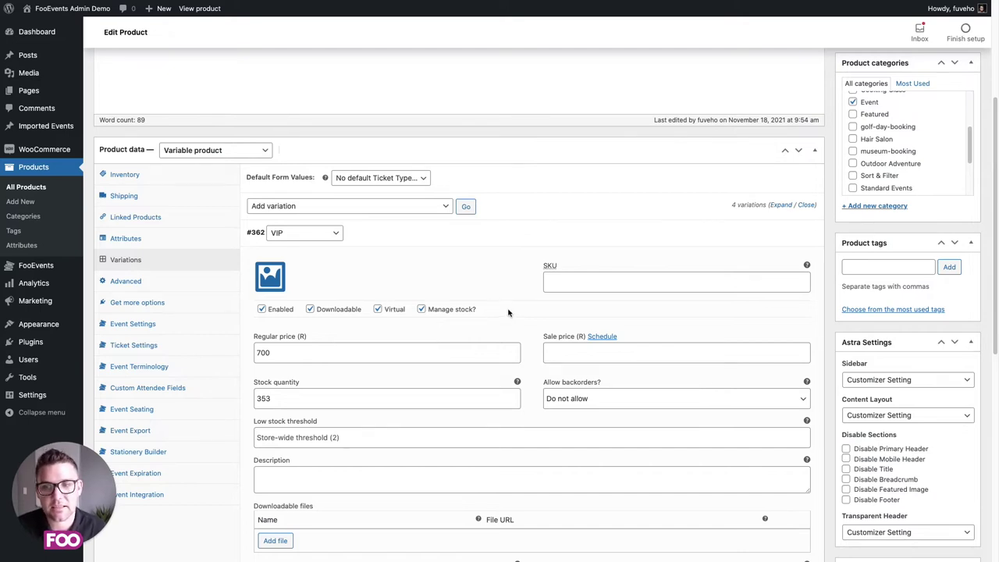
pyautogui.scroll(-1, 171, 311)
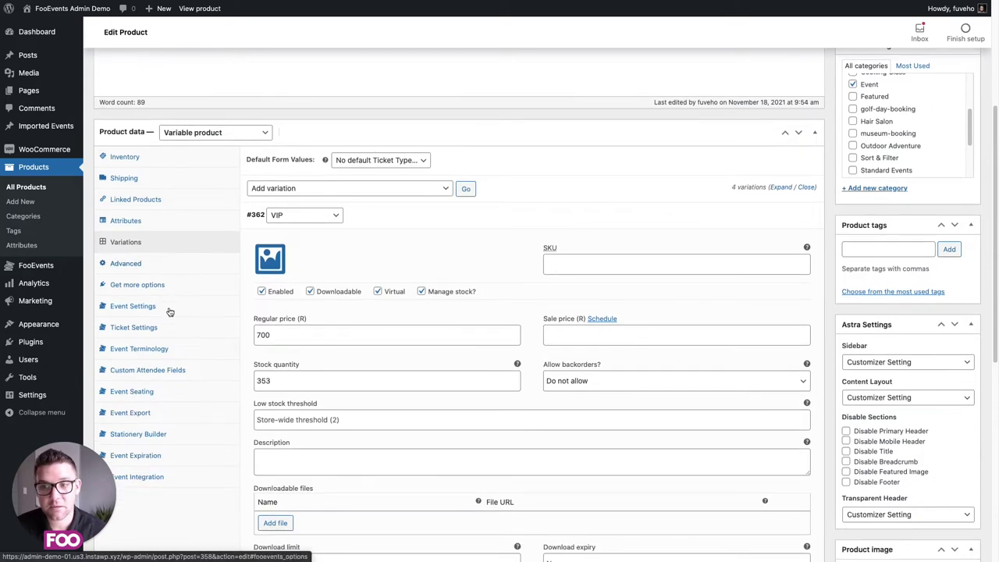
# Open the Conference product's event settings and choose Yes for whether the product is an event.
pyautogui.click(169, 311)
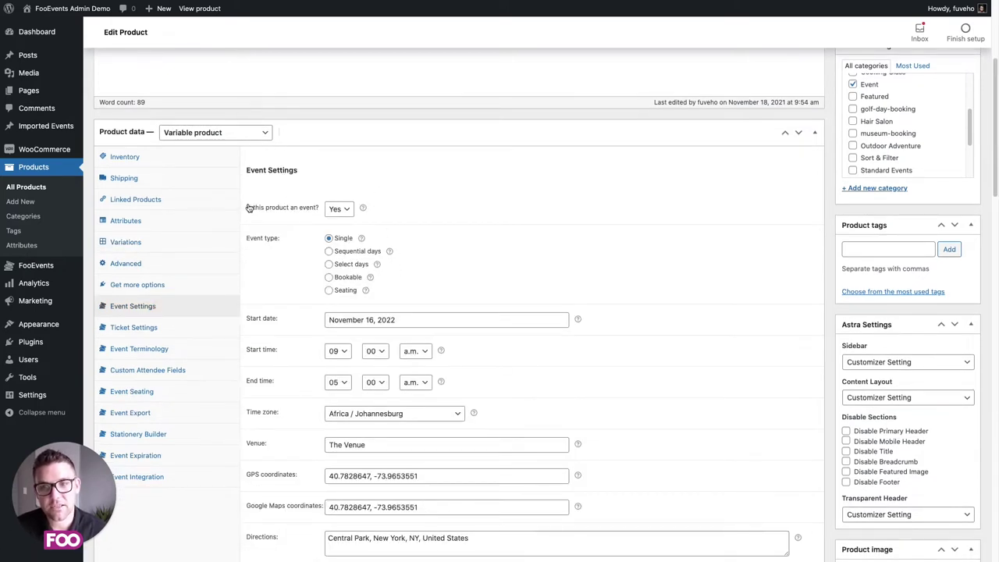
pyautogui.click(342, 213)
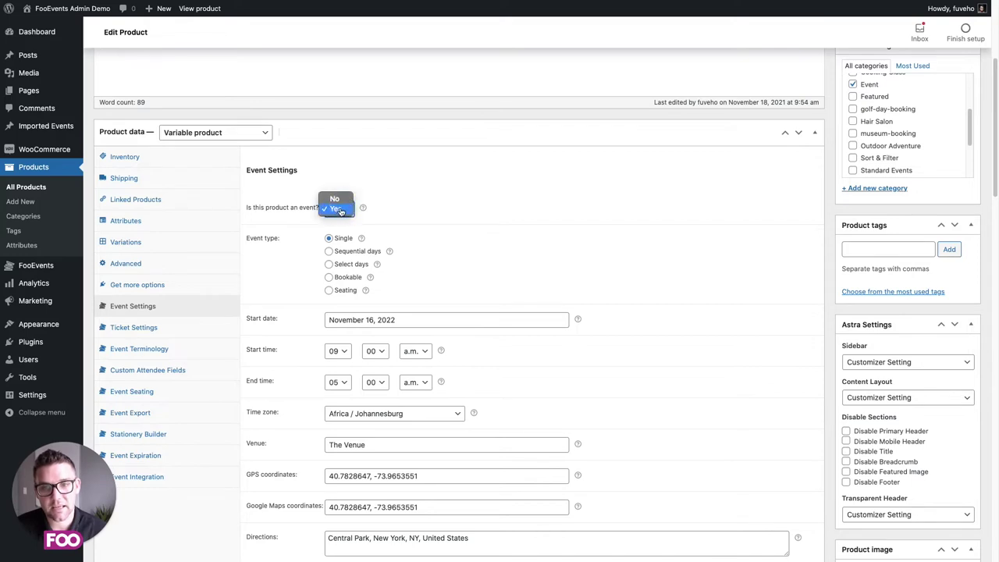
pyautogui.click(341, 210)
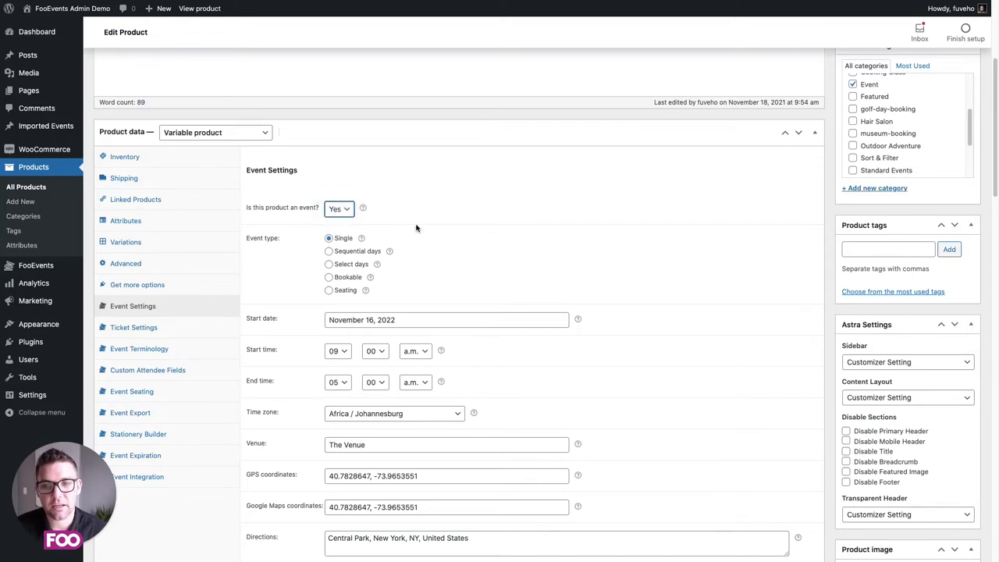
# Review the Conference product's event type, date, time, venue, contact, thank-you text, calendar colour and attendee capture settings.
pyautogui.scroll(-5, 418, 232)
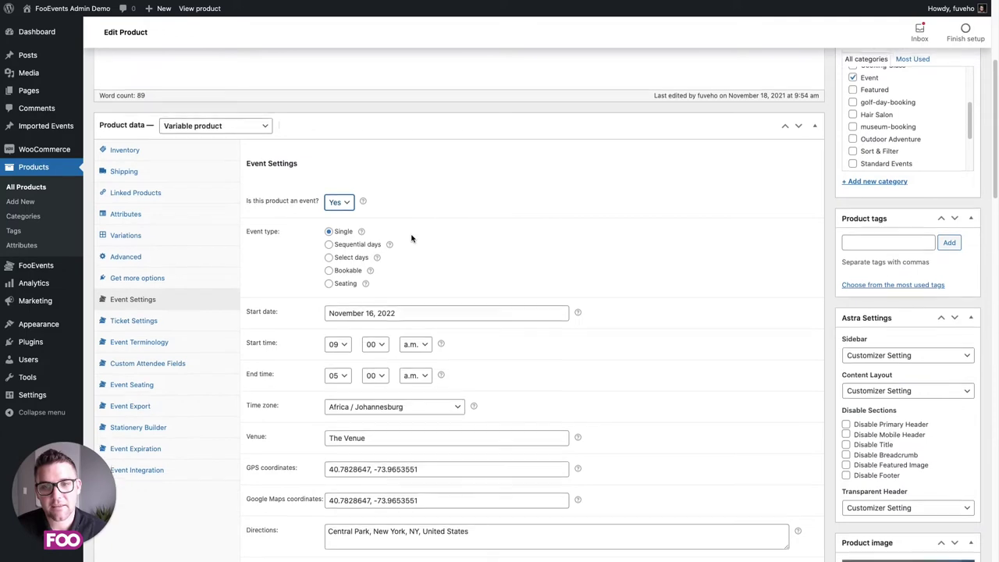
pyautogui.scroll(5, 445, 212)
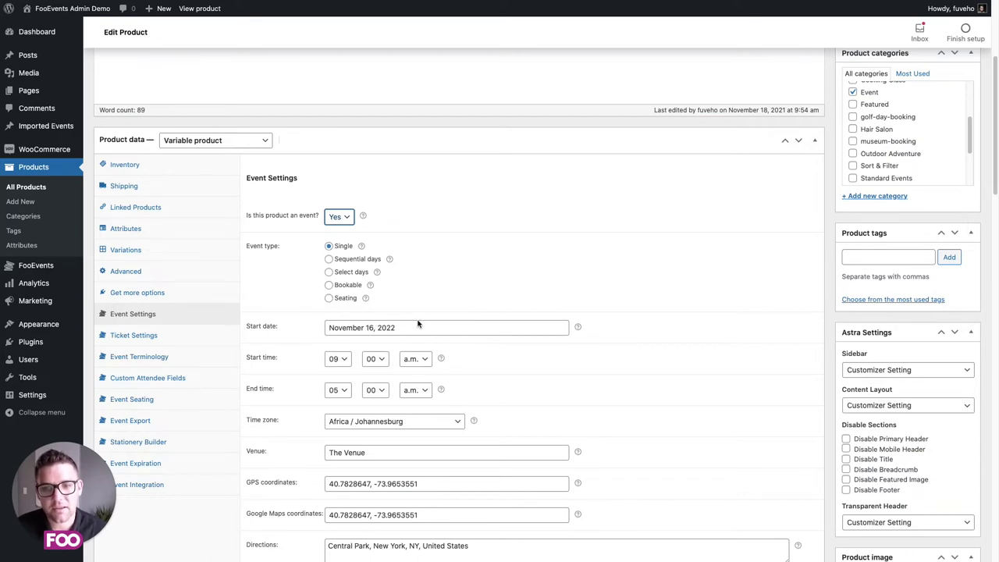
pyautogui.scroll(-3, 461, 296)
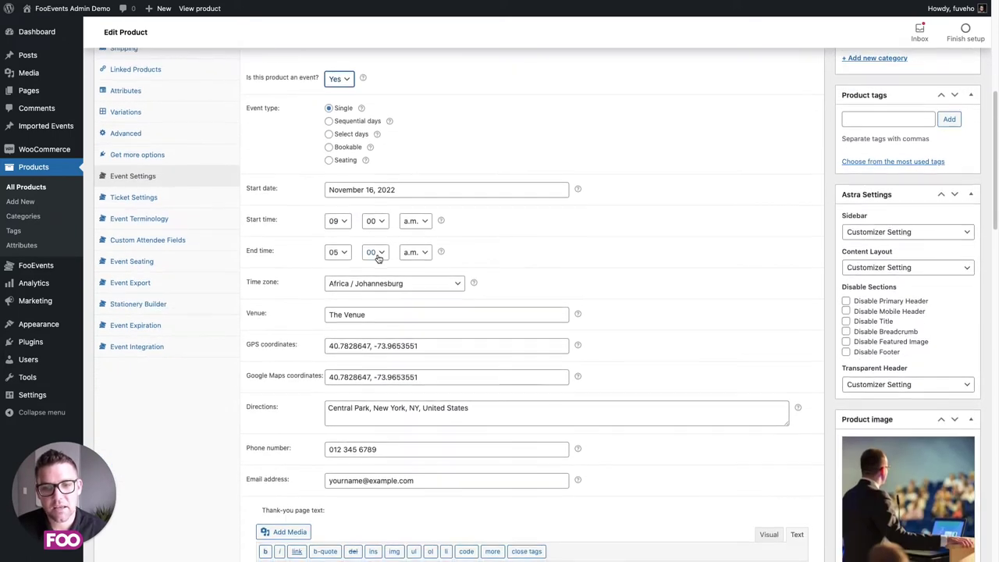
pyautogui.scroll(-2, 374, 234)
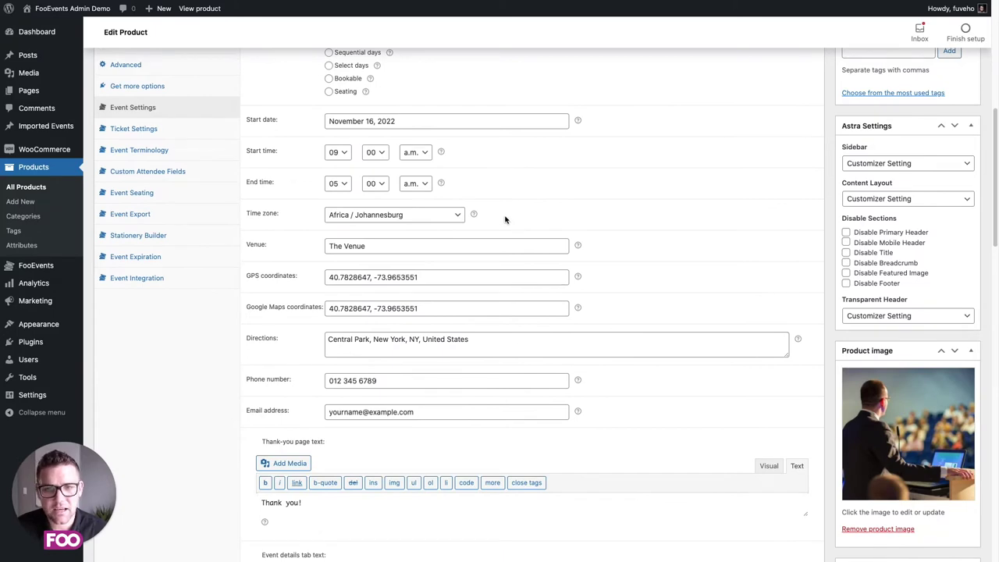
pyautogui.scroll(-3, 505, 222)
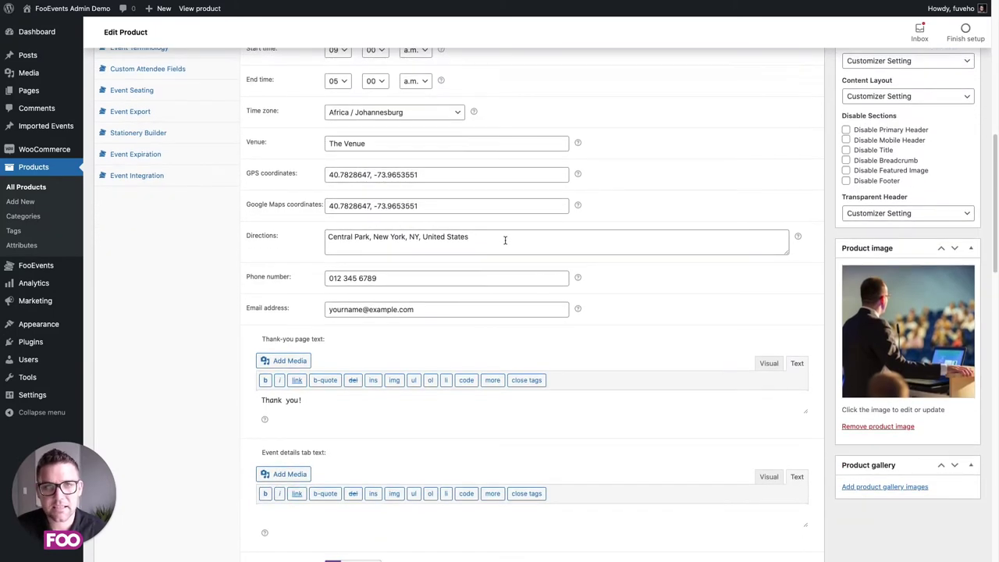
pyautogui.scroll(-5, 505, 241)
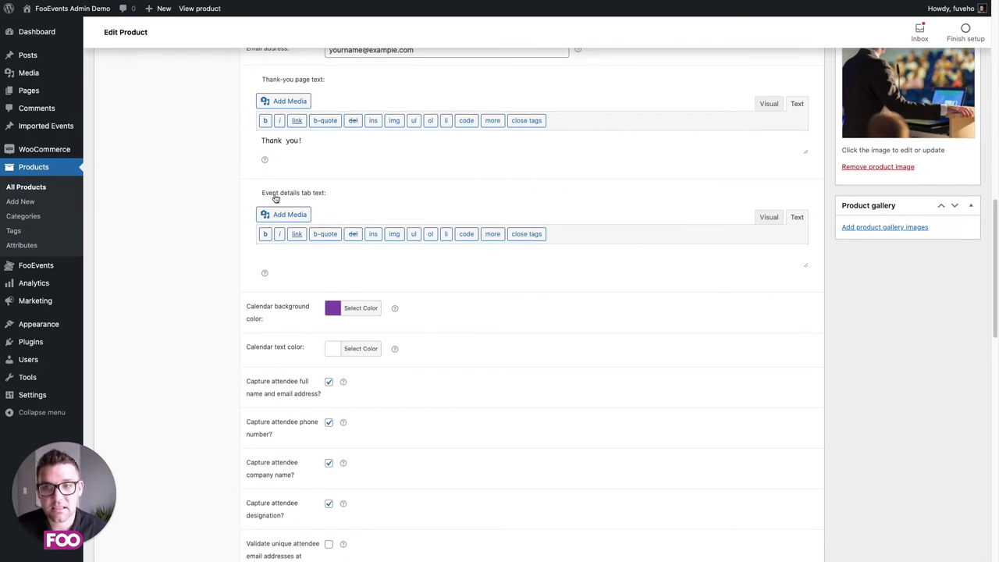
pyautogui.scroll(-3, 333, 202)
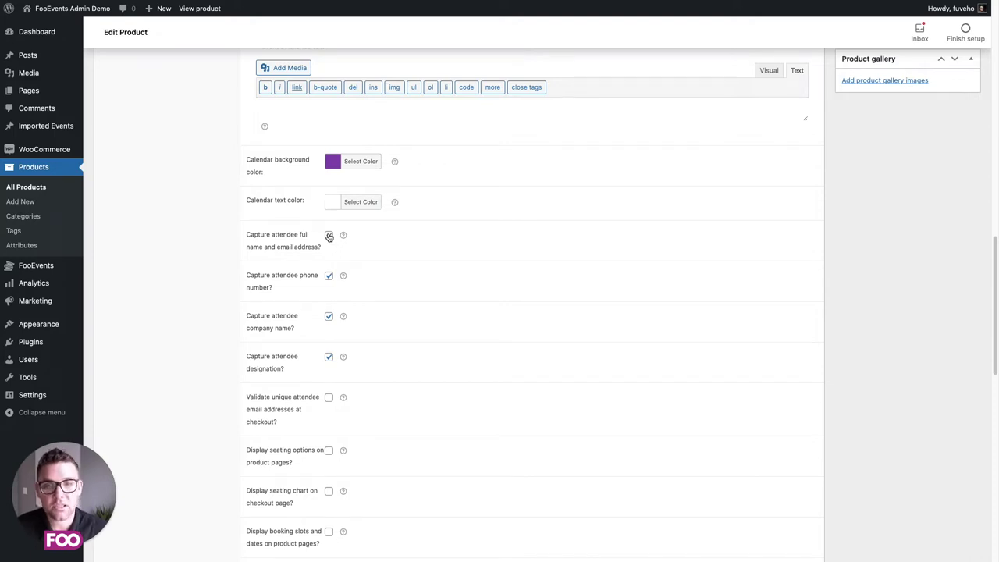
pyautogui.scroll(-1, 357, 257)
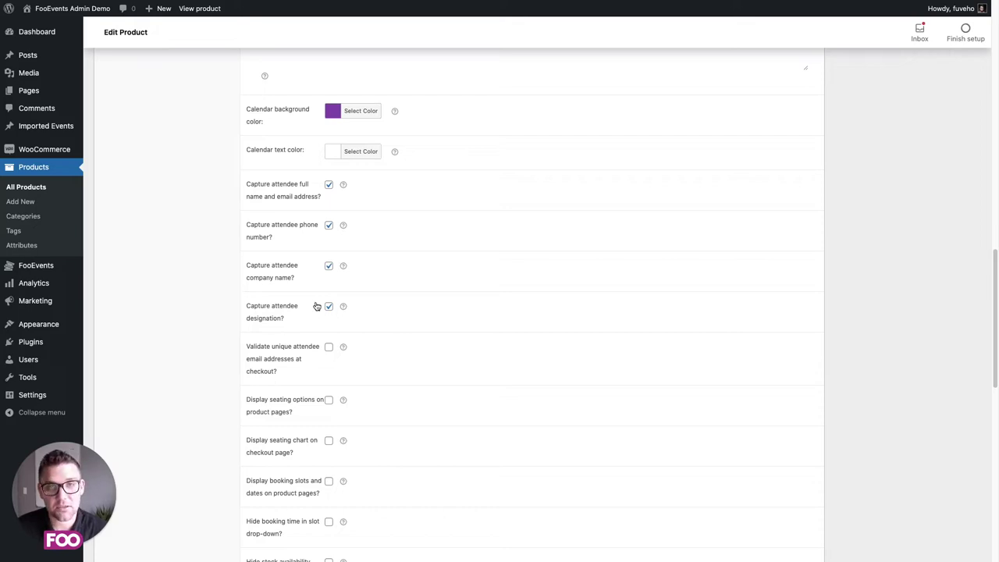
# Open the Conference product's custom attendee fields and check the field types available for the T-shirt size field.
pyautogui.scroll(7, 360, 303)
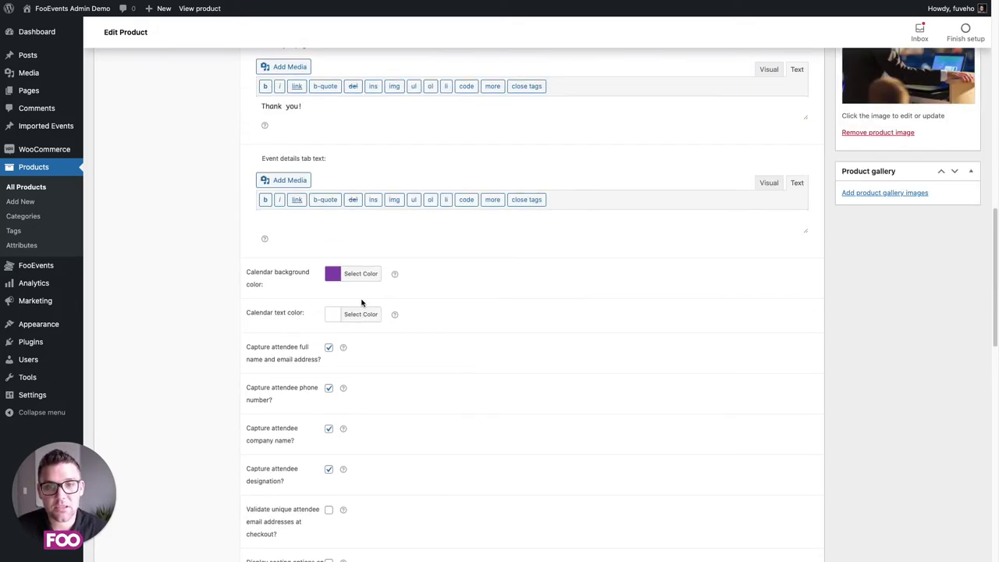
pyautogui.scroll(7, 360, 298)
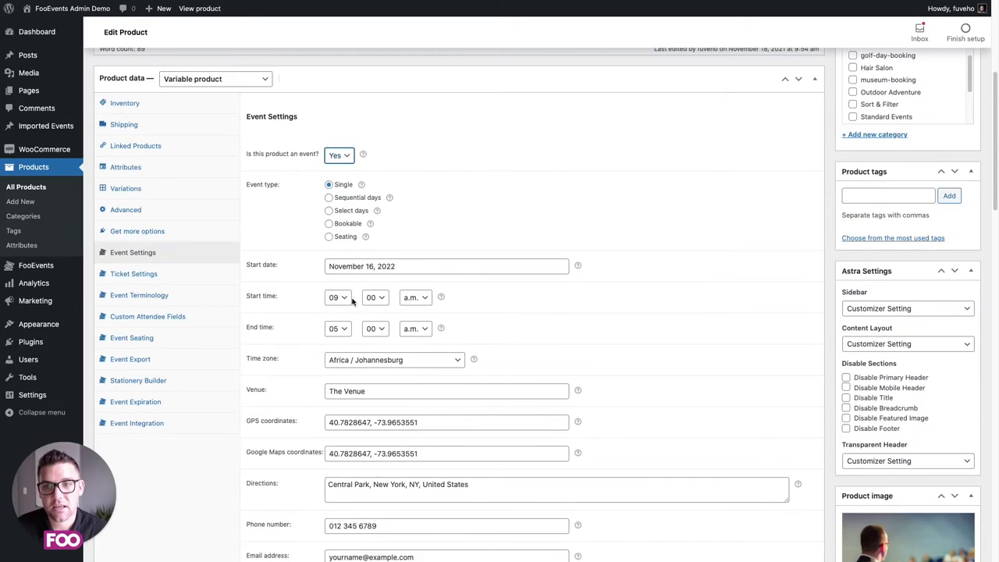
pyautogui.click(169, 318)
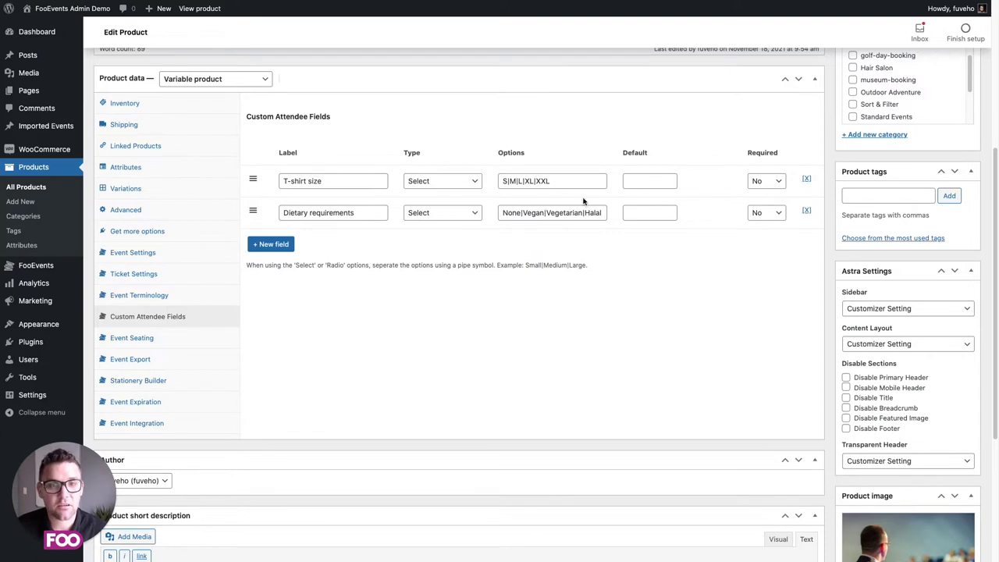
pyautogui.click(458, 187)
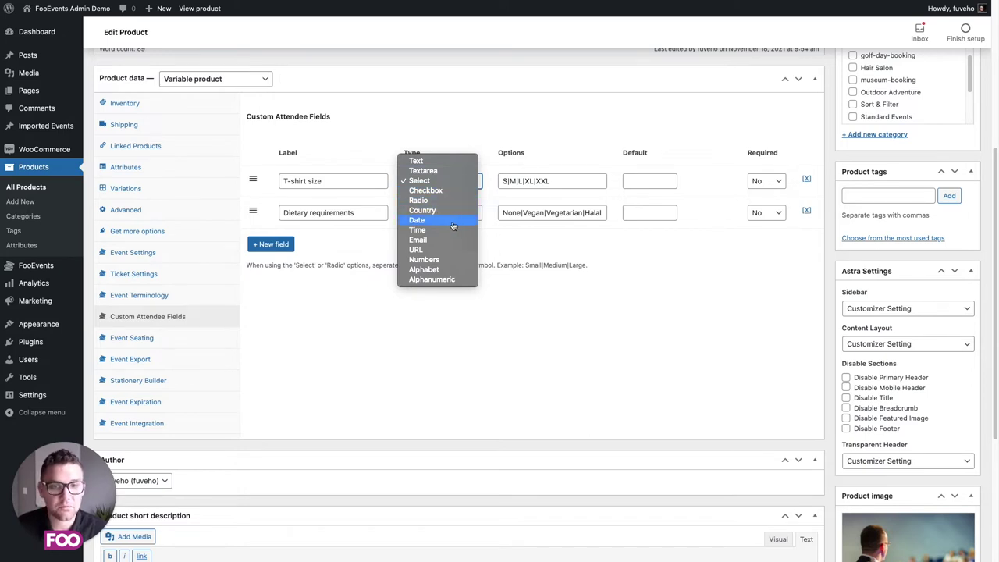
pyautogui.click(612, 316)
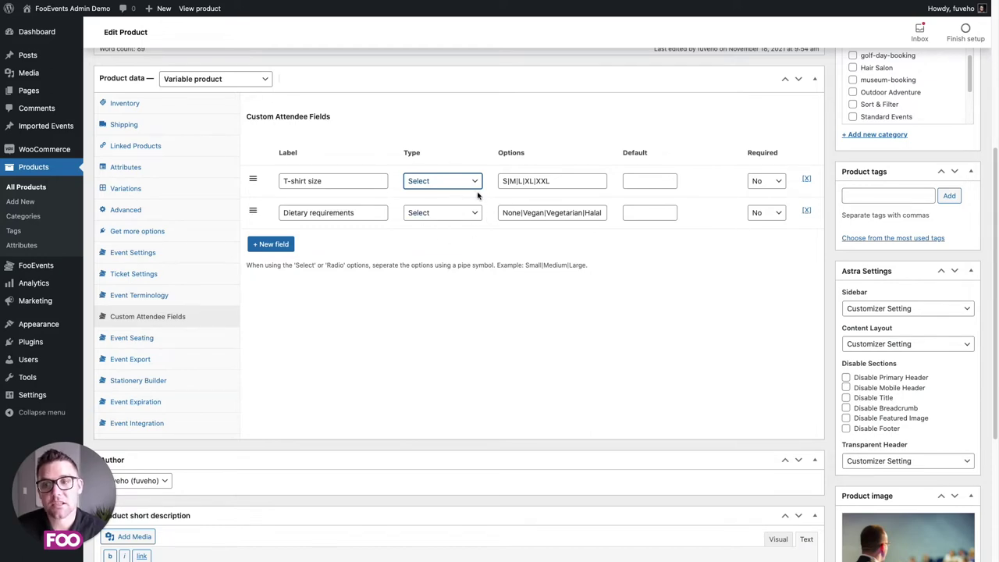
# Return to the event settings and examine the seating, booking, stock availability and New Order email display options.
pyautogui.click(153, 256)
pyautogui.scroll(-15, 413, 223)
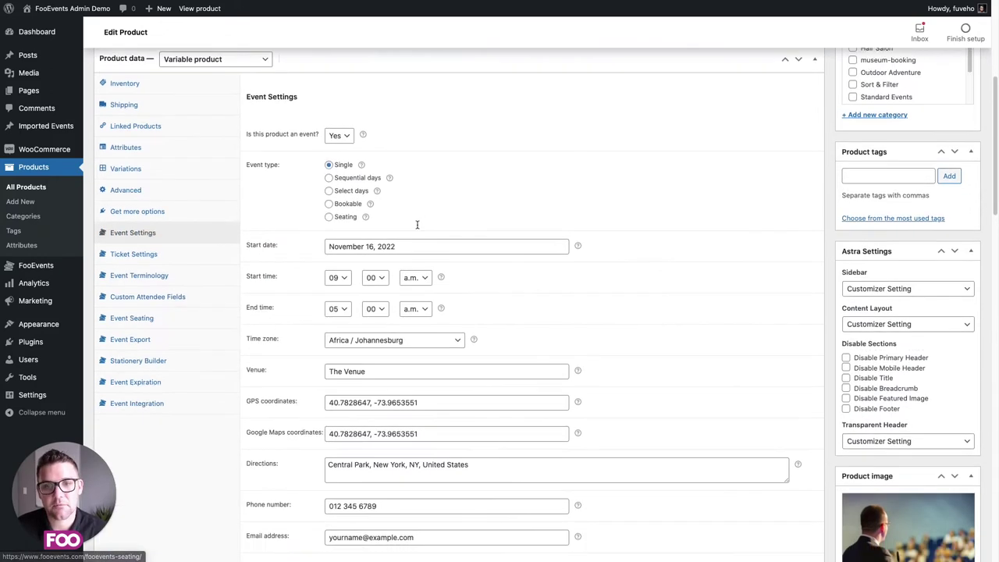
pyautogui.scroll(-3, 410, 222)
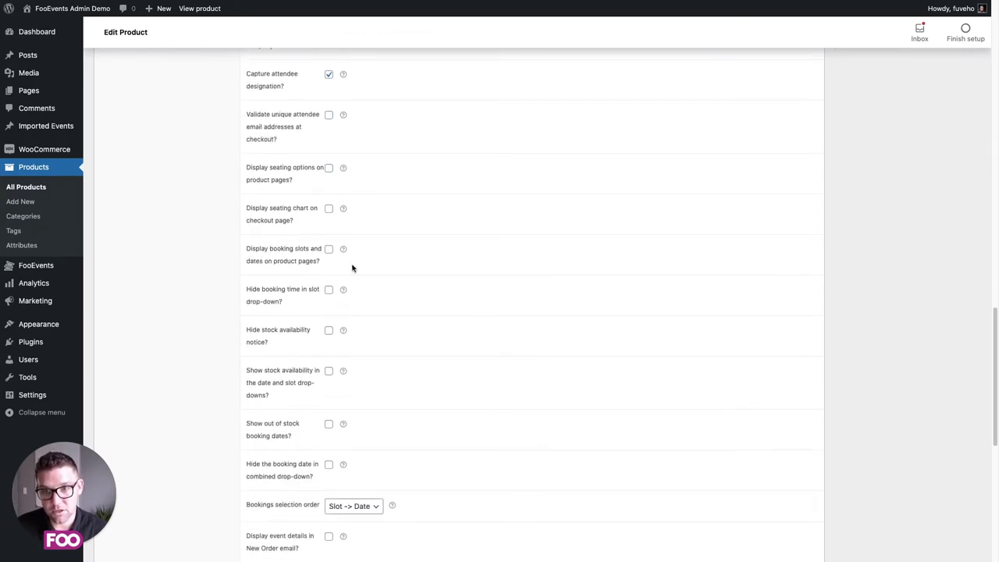
pyautogui.scroll(-2, 461, 261)
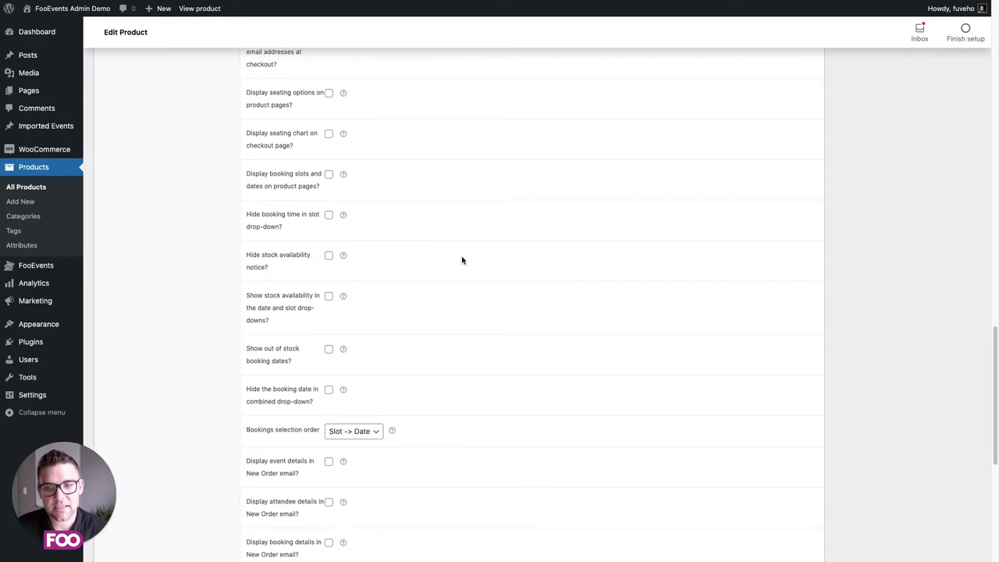
pyautogui.scroll(-4, 464, 256)
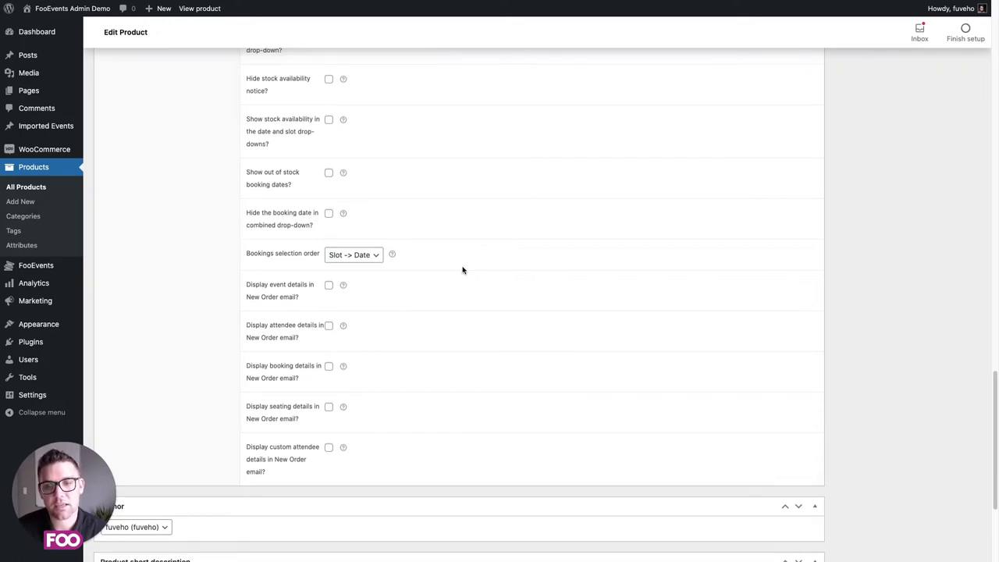
# Open the Conference product's ticket settings and inspect the ticket themes, logo, header image and ticket email subject.
pyautogui.scroll(15, 462, 270)
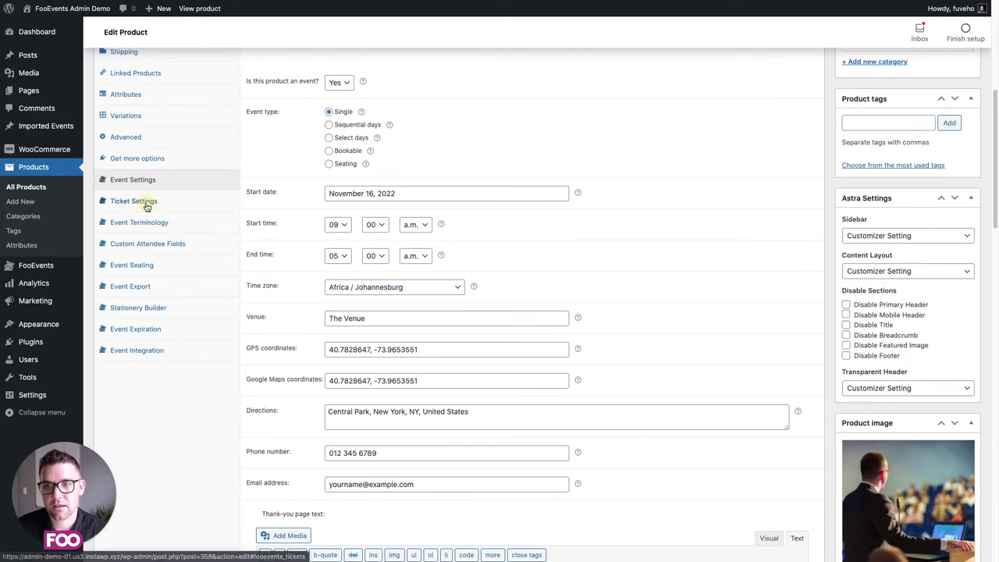
pyautogui.click(147, 205)
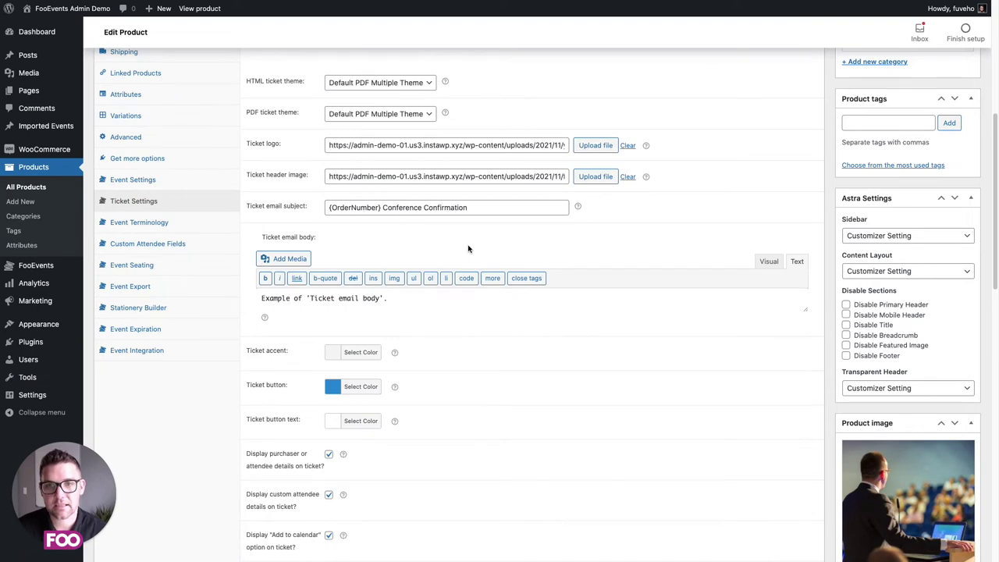
pyautogui.scroll(3, 468, 249)
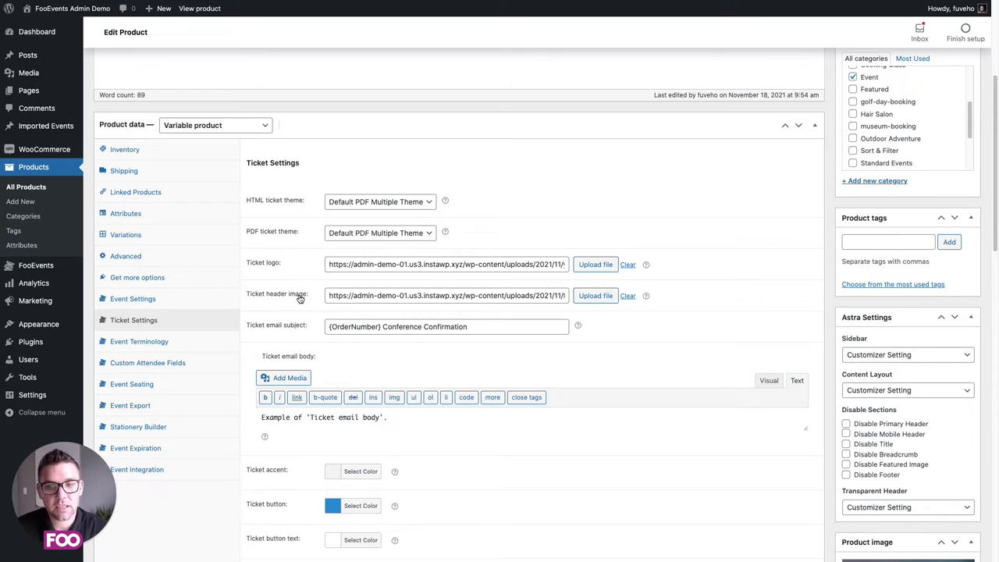
pyautogui.moveTo(492, 326); pyautogui.dragTo(353, 326)
pyautogui.click(469, 327)
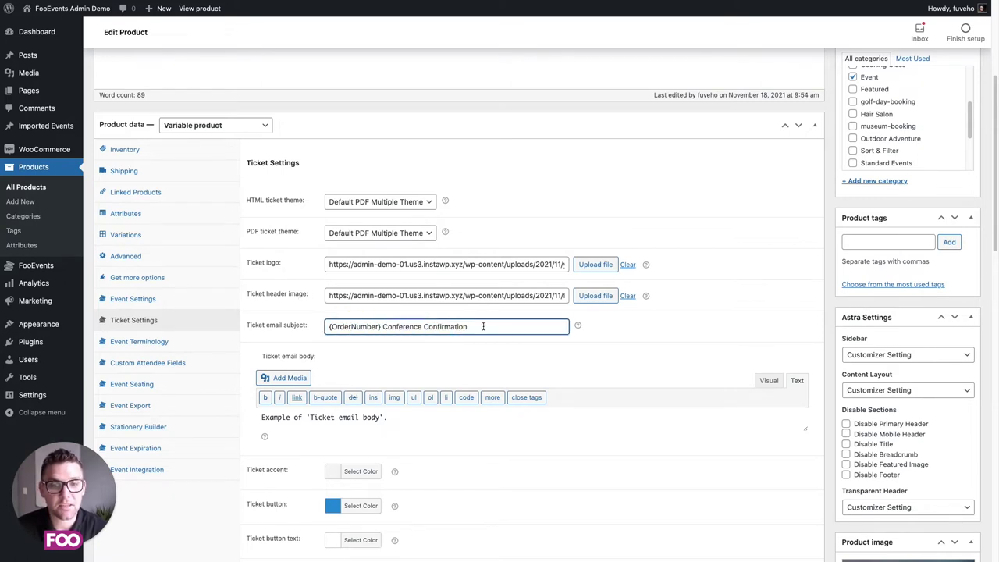
pyautogui.moveTo(475, 326); pyautogui.dragTo(423, 326)
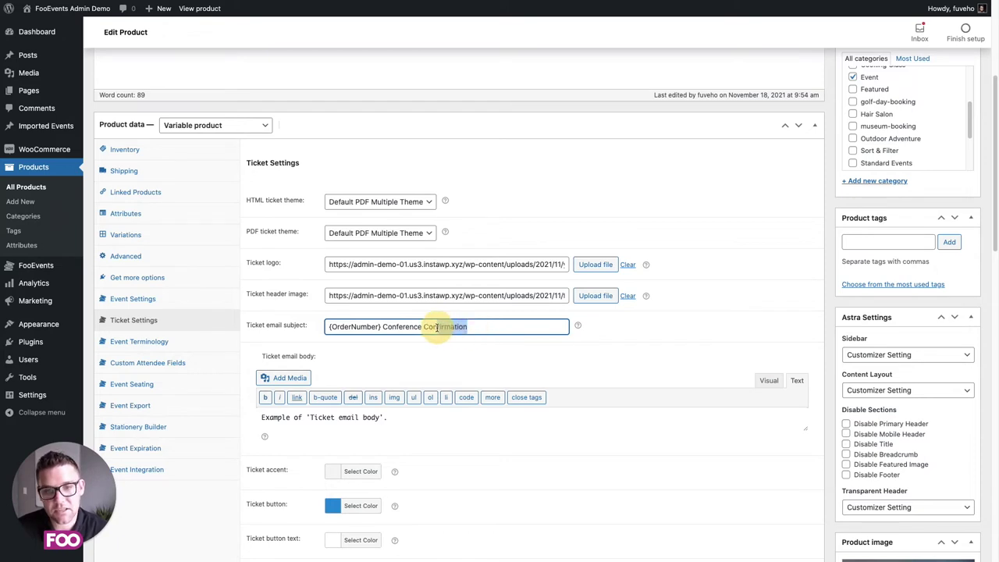
pyautogui.click(491, 326)
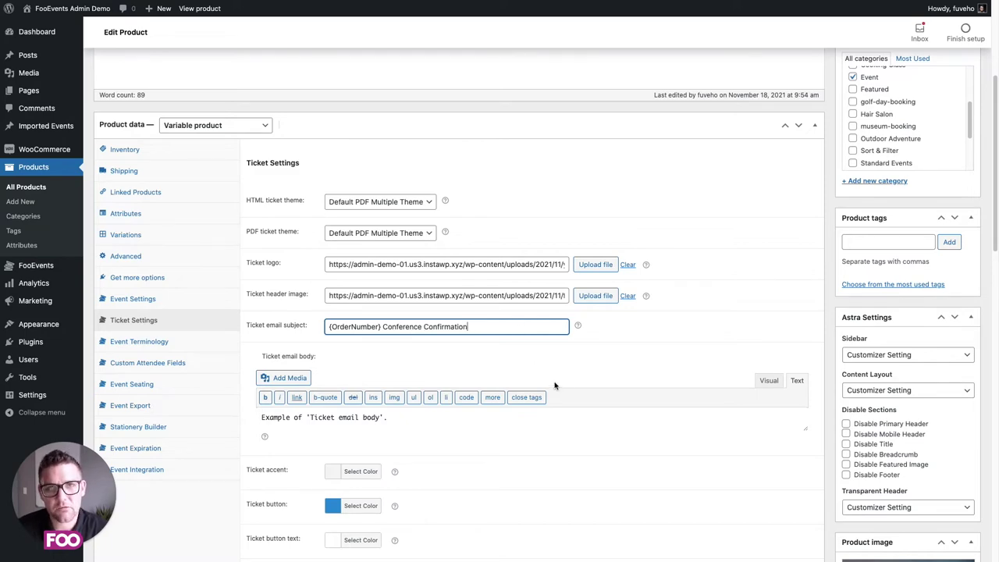
# Review the ticket email body, ticket colours, attendee detail options and "Add to calendar" reminder alerts.
pyautogui.scroll(-3, 573, 367)
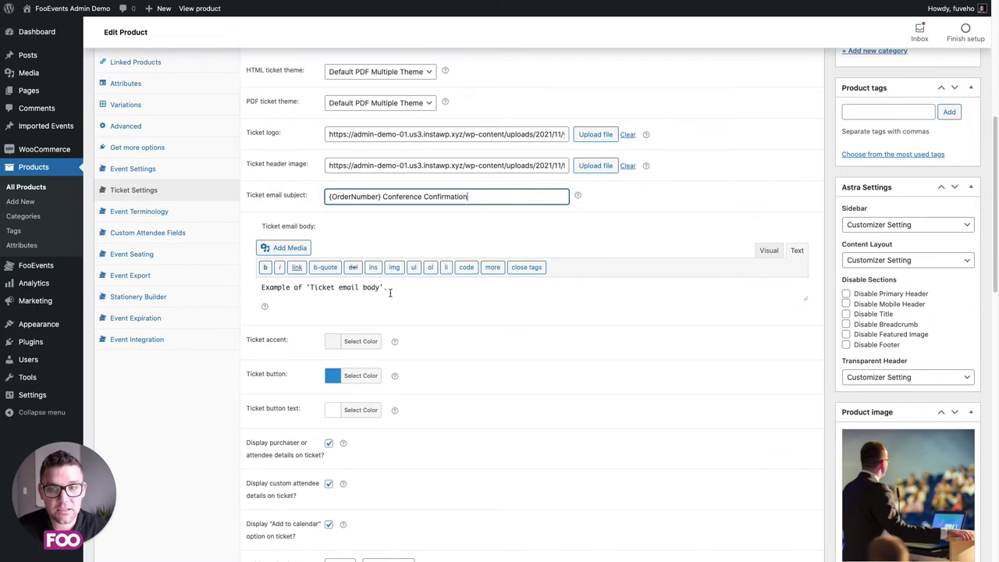
pyautogui.scroll(-1, 390, 294)
pyautogui.scroll(-4, 391, 295)
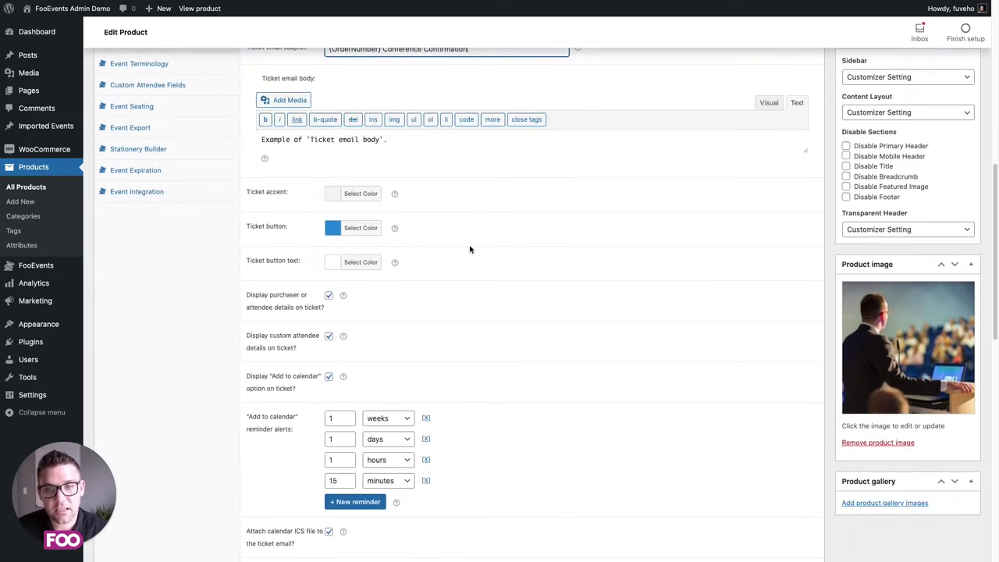
pyautogui.scroll(-3, 468, 247)
pyautogui.scroll(-2, 468, 247)
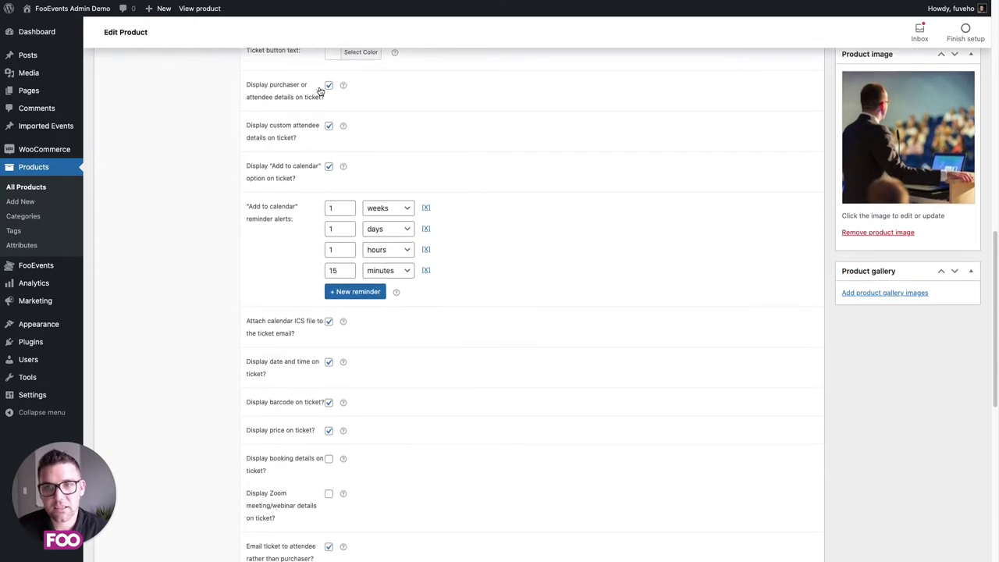
pyautogui.scroll(-2, 398, 312)
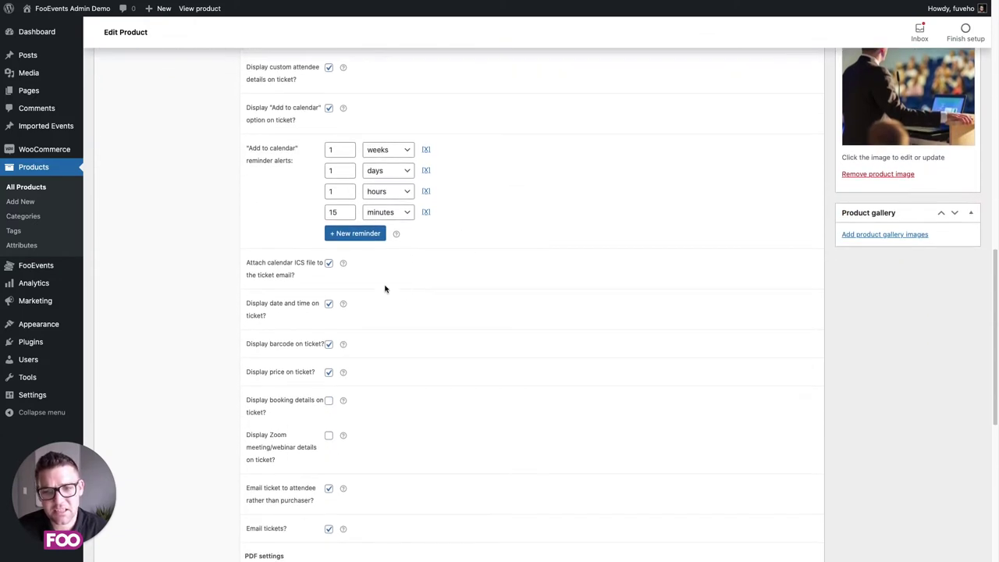
pyautogui.scroll(5, 390, 253)
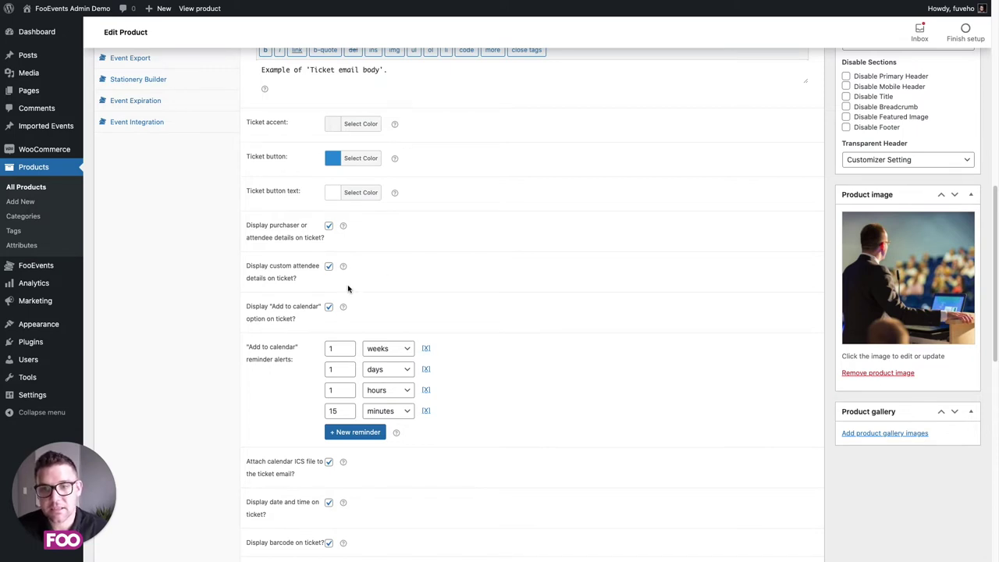
pyautogui.scroll(-1, 348, 289)
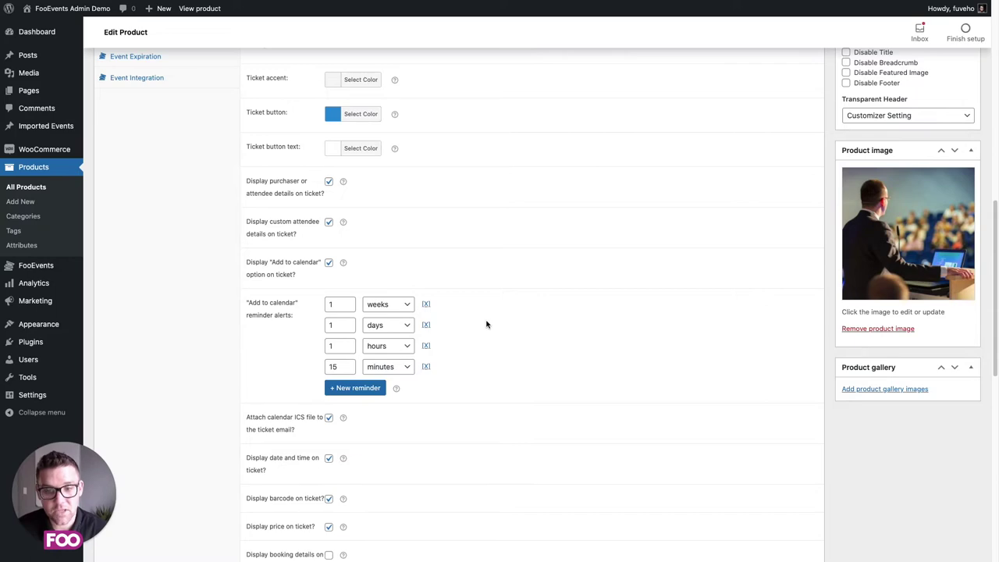
# Examine the ticket's calendar ICS, date, barcode, price and emailing options, and the PDF email and footer text settings.
pyautogui.scroll(-10, 486, 323)
pyautogui.scroll(5, 488, 310)
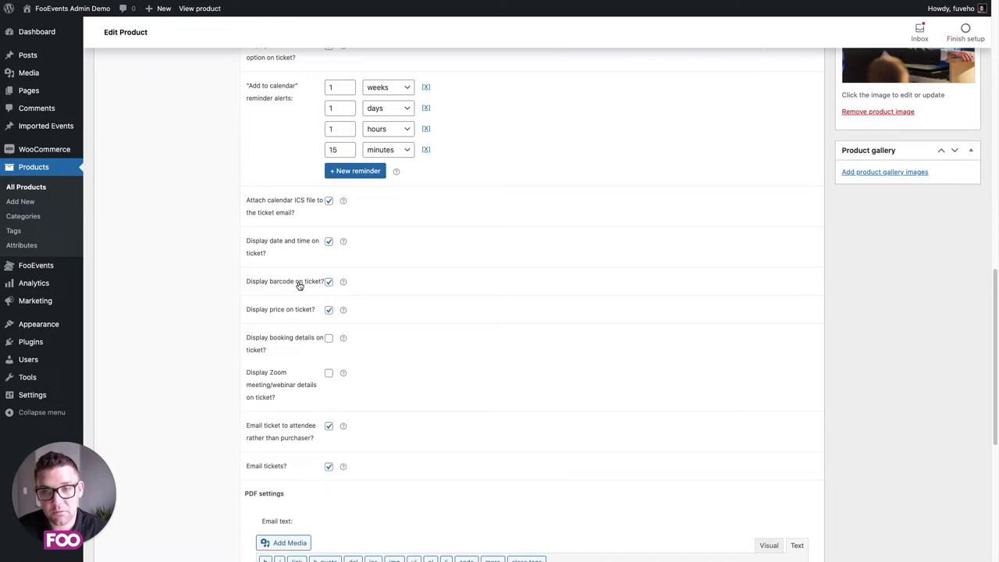
pyautogui.scroll(-1, 304, 291)
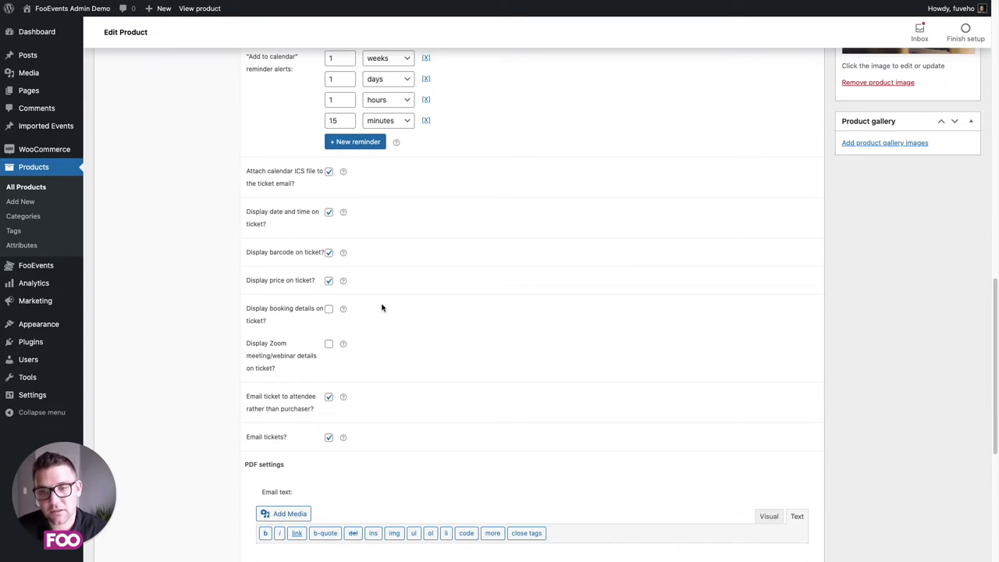
pyautogui.scroll(-1, 378, 316)
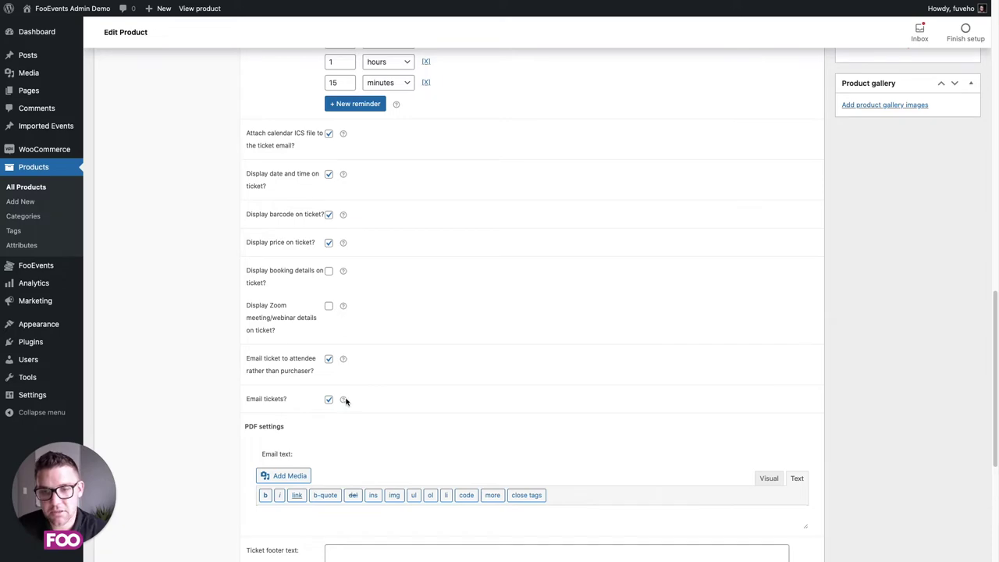
pyautogui.scroll(-2, 404, 301)
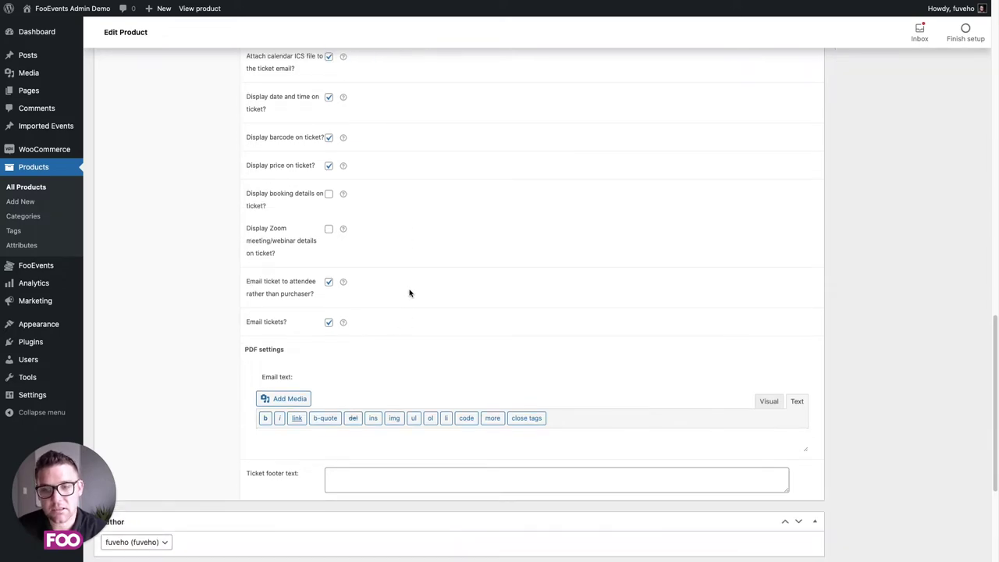
pyautogui.scroll(7, 412, 277)
pyautogui.scroll(-12, 414, 272)
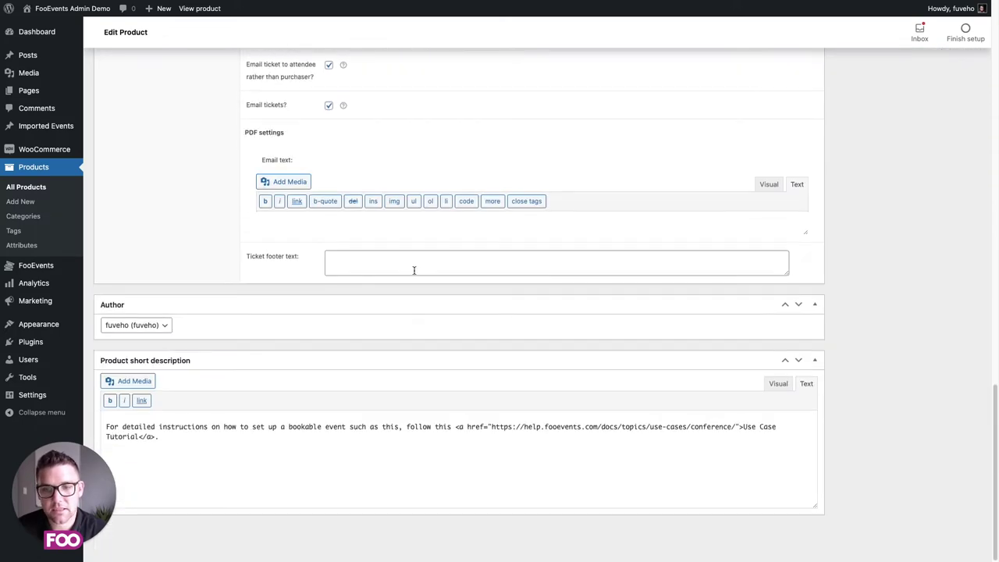
pyautogui.scroll(2, 414, 270)
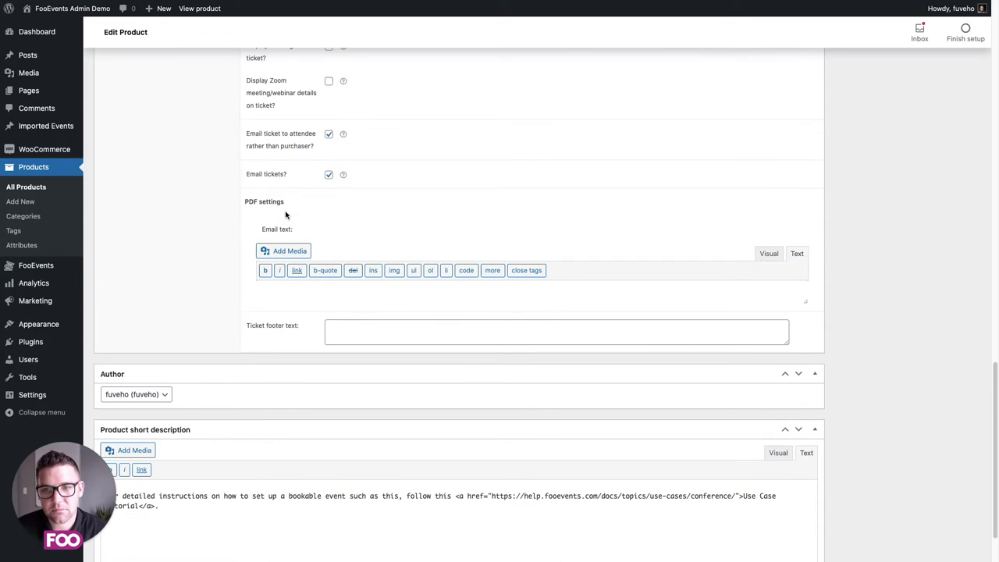
# Look back over the Conference product's ticket settings and open its event terminology options.
pyautogui.scroll(2, 285, 216)
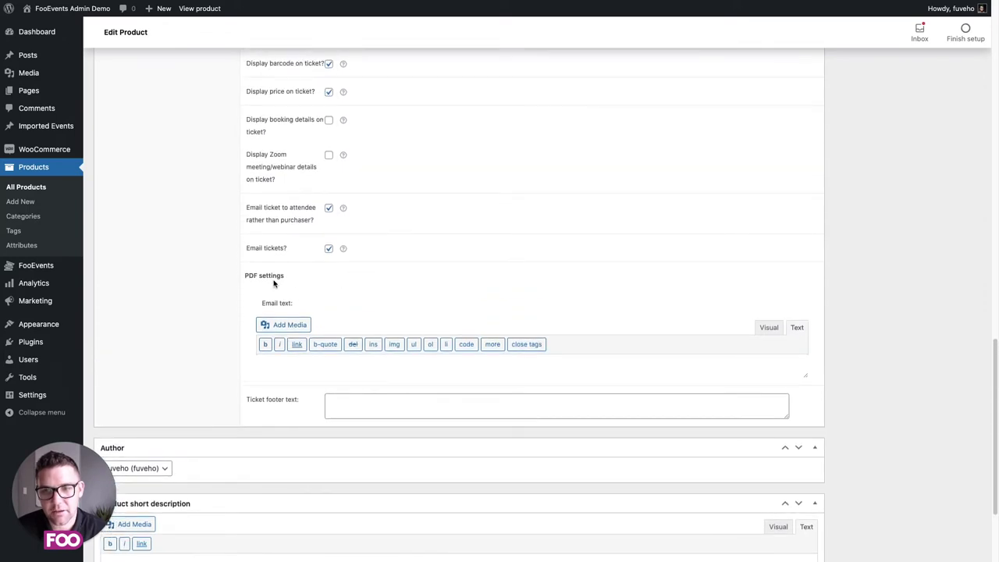
pyautogui.scroll(4, 390, 262)
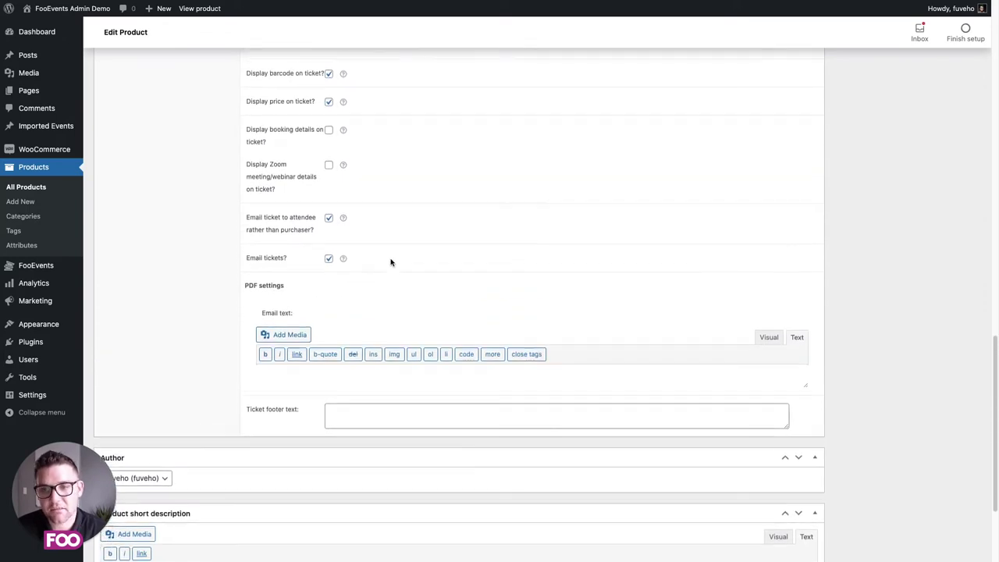
pyautogui.scroll(7, 391, 263)
pyautogui.scroll(-1, 390, 261)
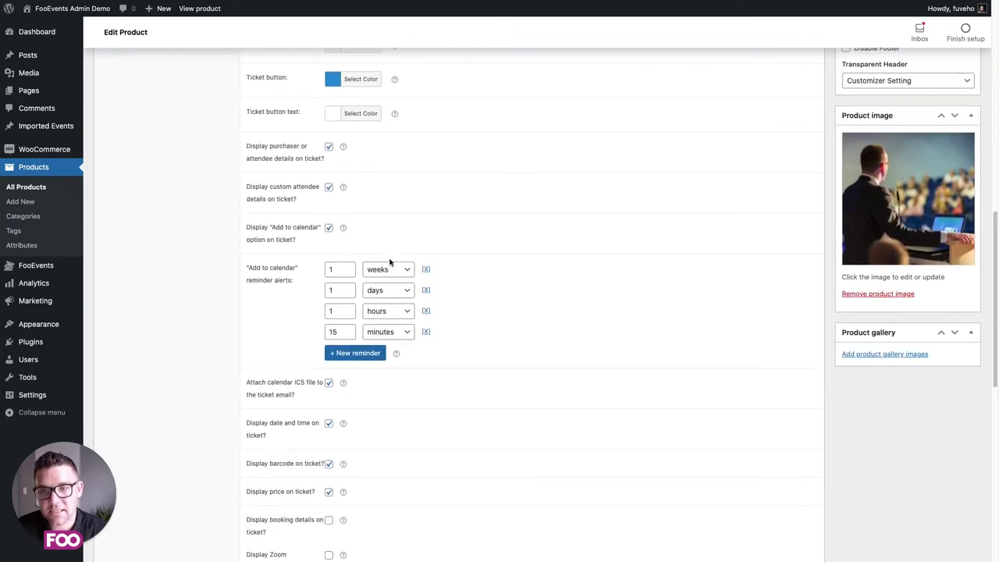
pyautogui.scroll(9, 390, 262)
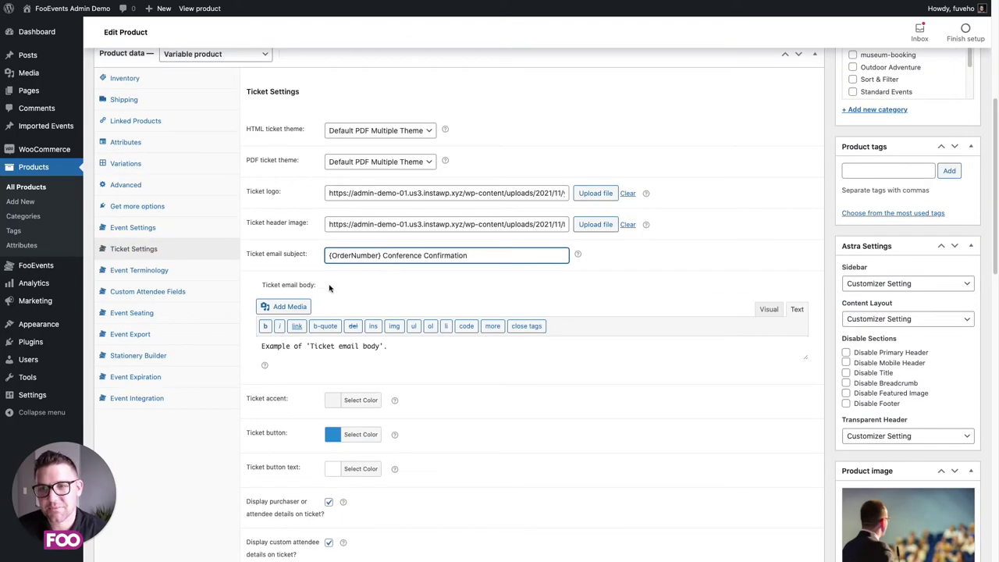
pyautogui.click(154, 273)
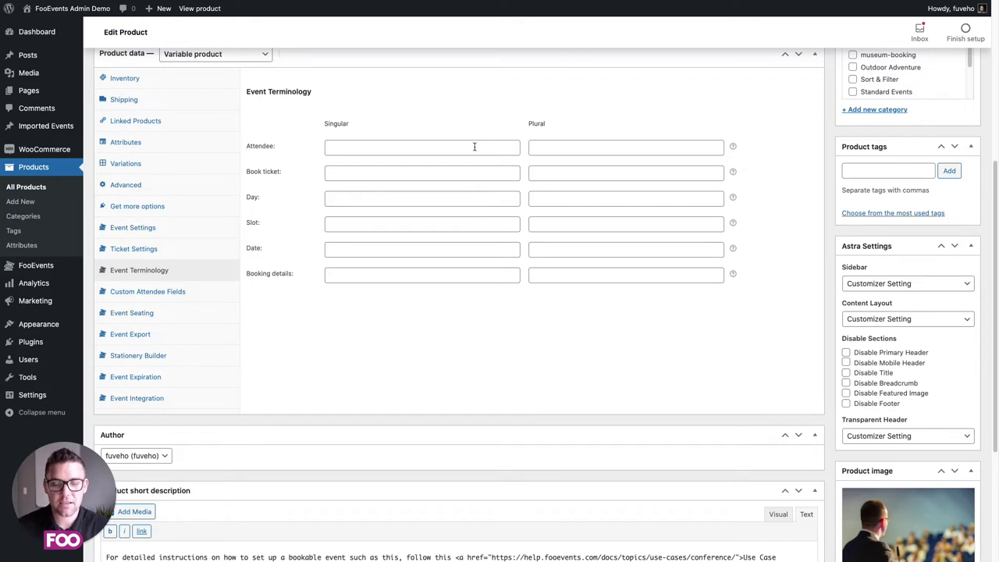
# Look through the product's custom attendee fields, event seating and event export settings.
pyautogui.click(153, 298)
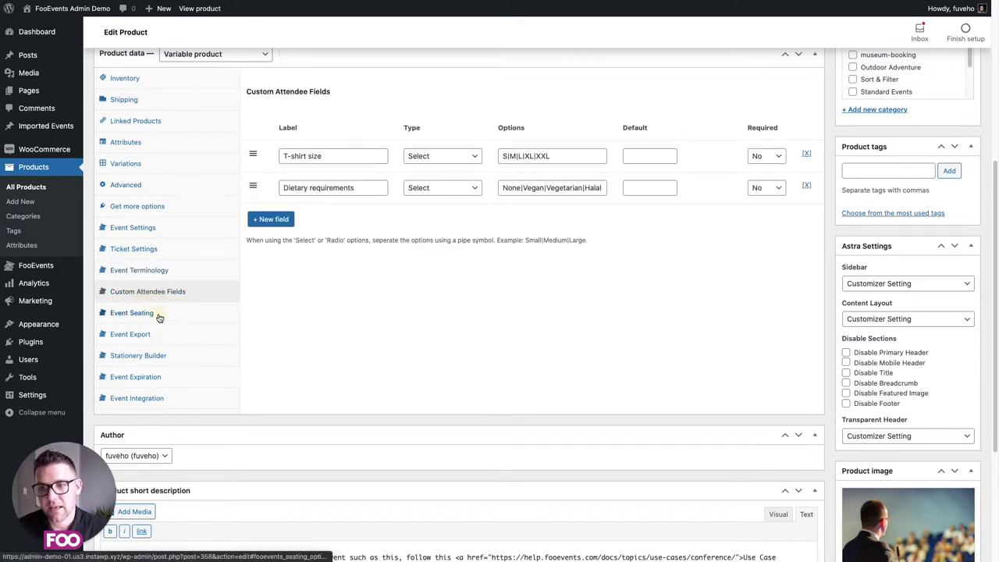
pyautogui.click(158, 315)
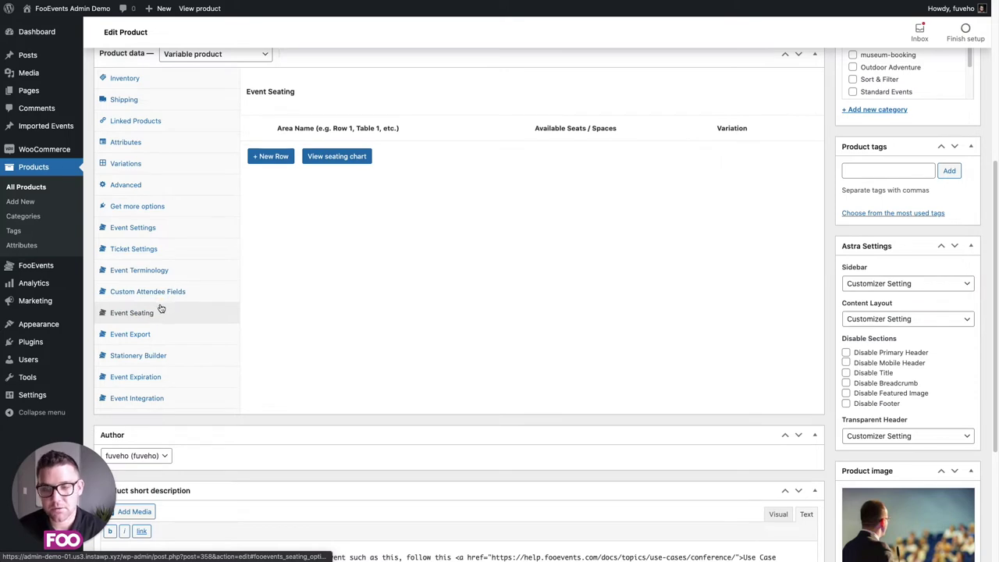
pyautogui.click(170, 337)
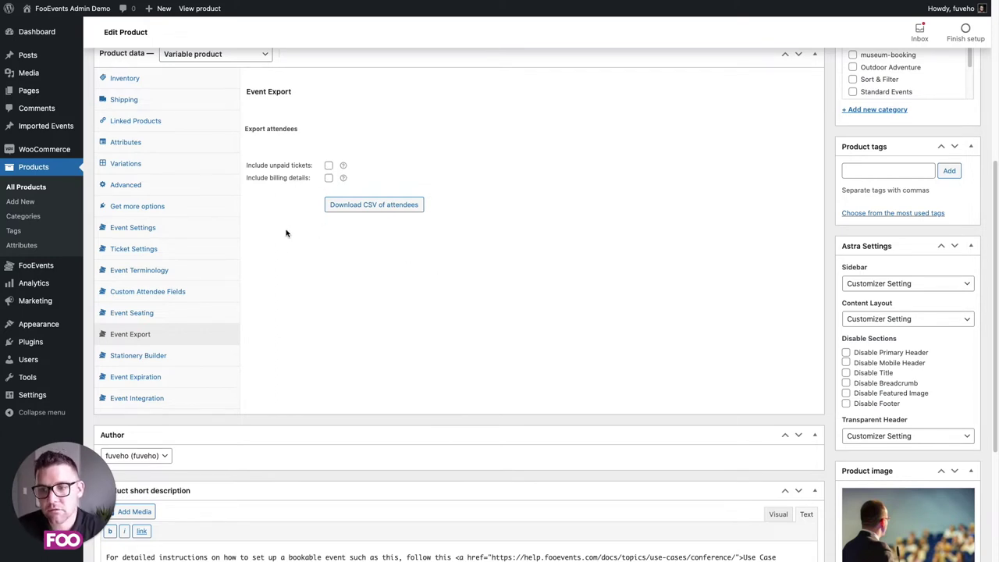
# Open the Stationery Builder and view the available ticket, badge, wristband and certificate formats.
pyautogui.scroll(-1, 166, 369)
pyautogui.click(153, 341)
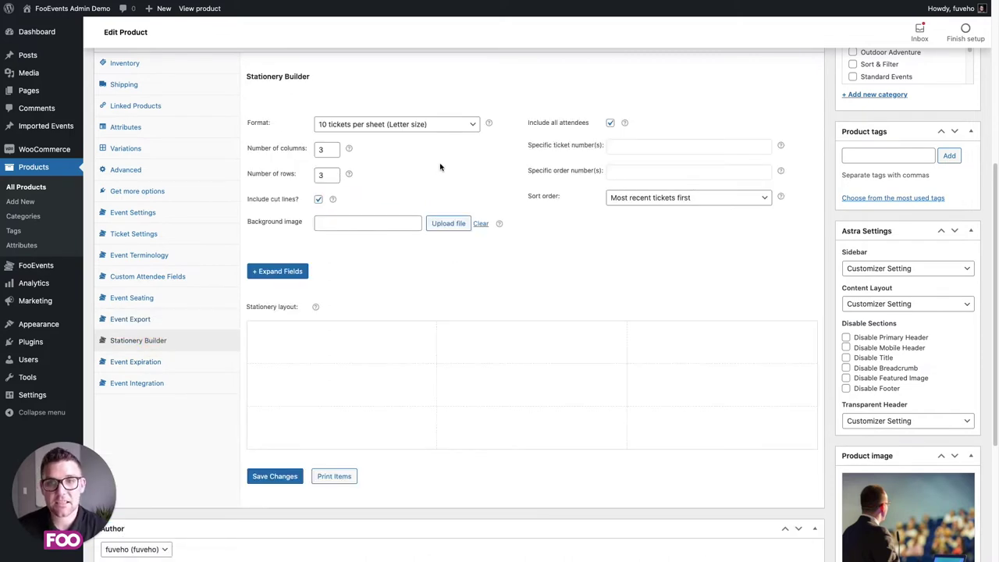
pyautogui.click(458, 127)
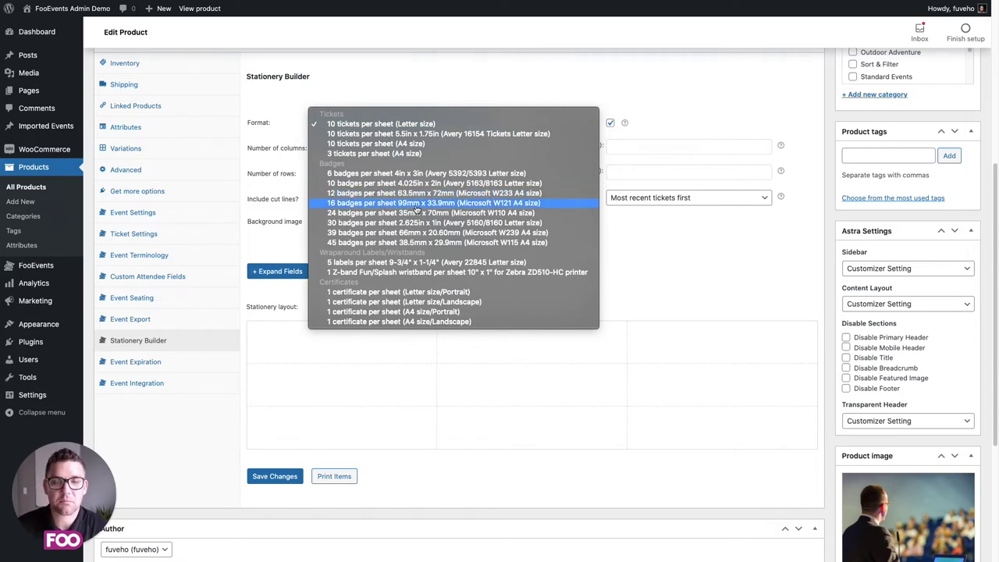
pyautogui.click(683, 241)
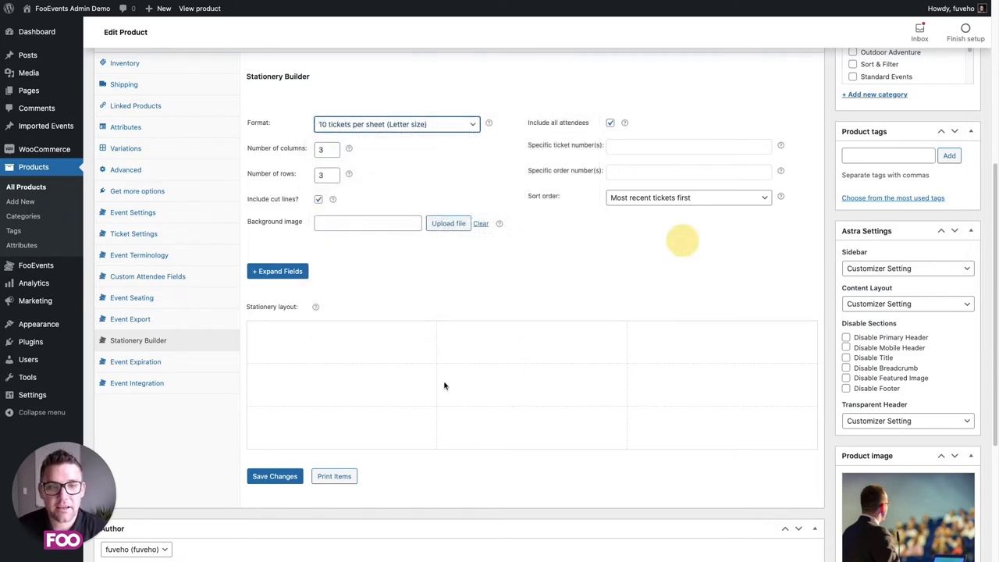
# Expand the stationery fields and place Logo/Image and Custom Text in the first two cells of the layout's top row.
pyautogui.click(290, 273)
pyautogui.scroll(-5, 424, 273)
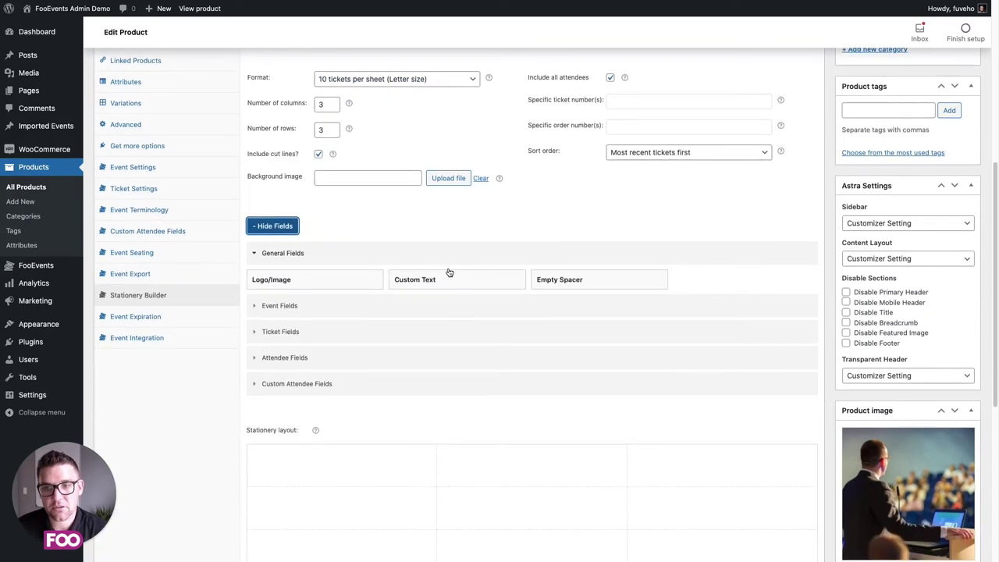
pyautogui.click(346, 236)
pyautogui.moveTo(338, 251); pyautogui.dragTo(303, 282)
pyautogui.moveTo(434, 92); pyautogui.dragTo(481, 279)
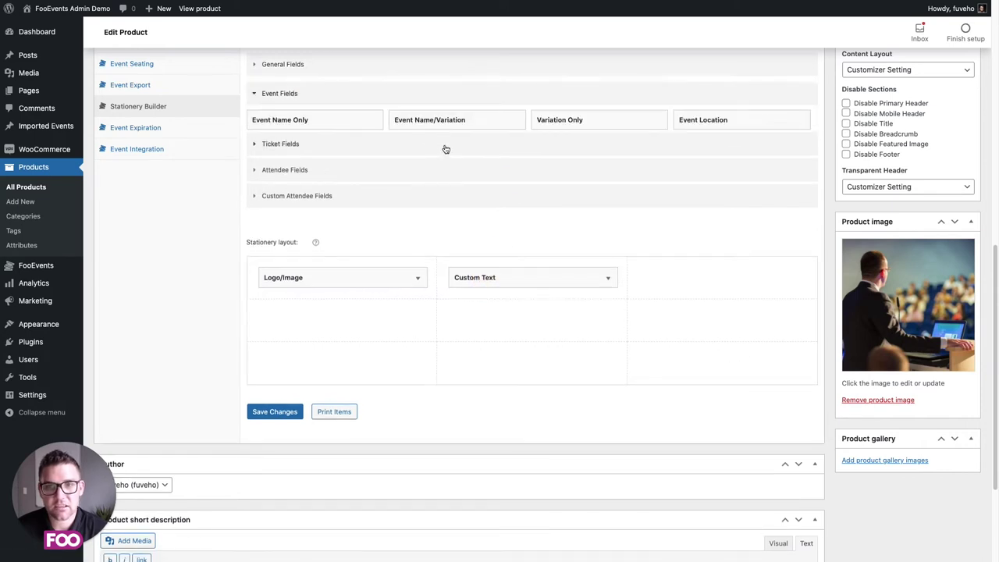
# Browse the ticket, attendee and custom attendee fields available for the stationery layout.
pyautogui.click(312, 151)
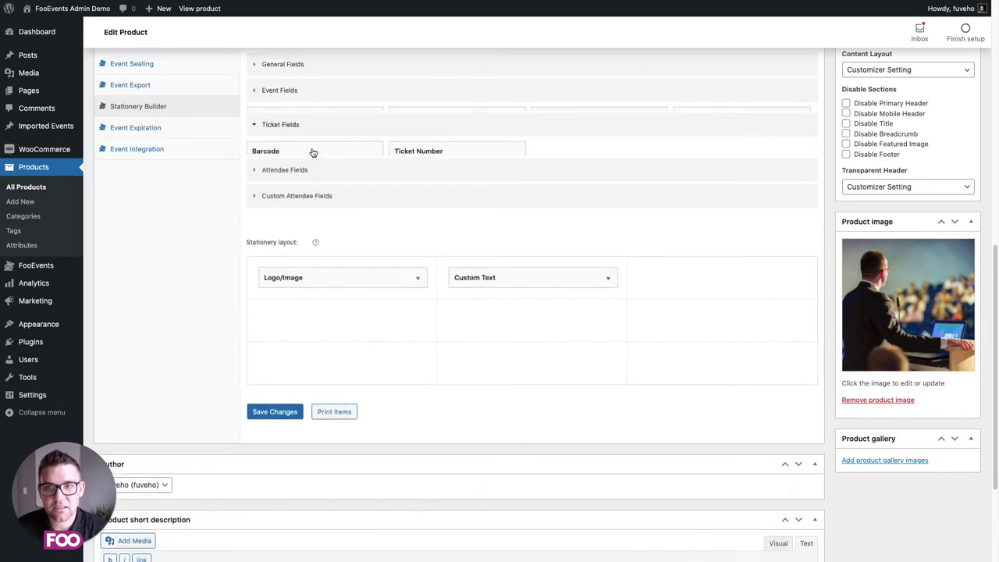
pyautogui.click(305, 167)
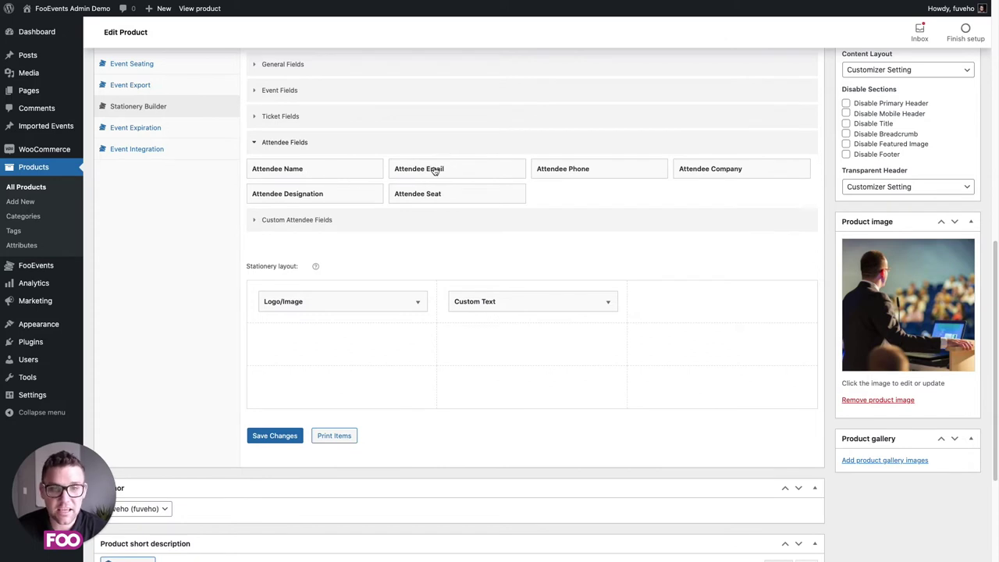
pyautogui.click(364, 224)
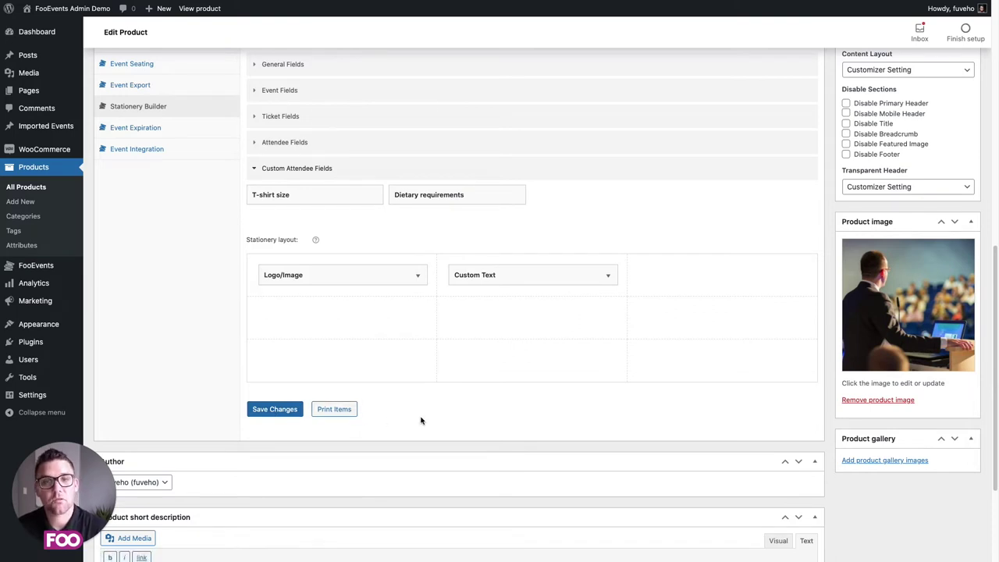
pyautogui.scroll(3, 455, 355)
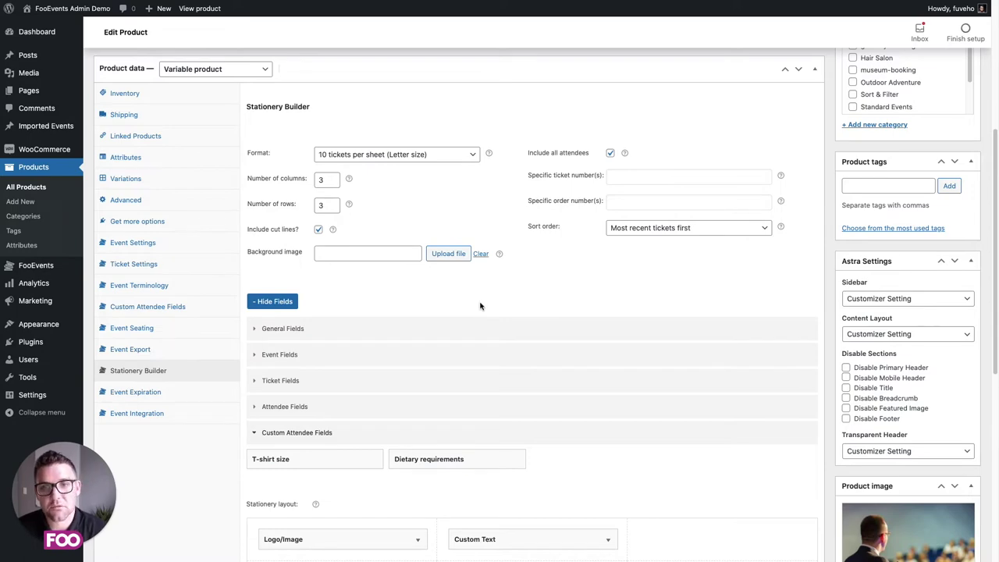
# Open the event expiration settings and set the event expiration date to November 26, 2021 00:00.
pyautogui.scroll(-1, 328, 312)
pyautogui.click(178, 394)
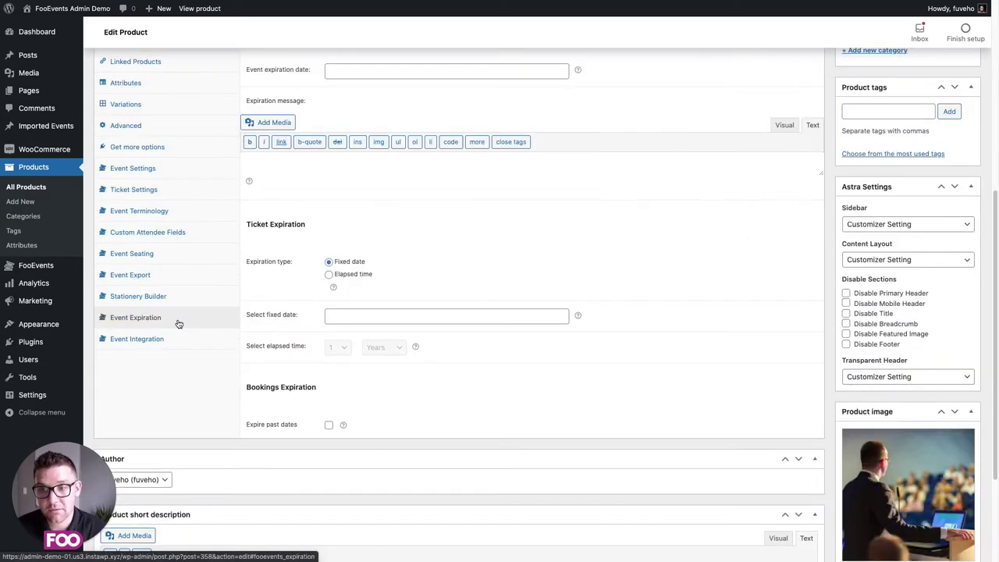
pyautogui.scroll(2, 339, 254)
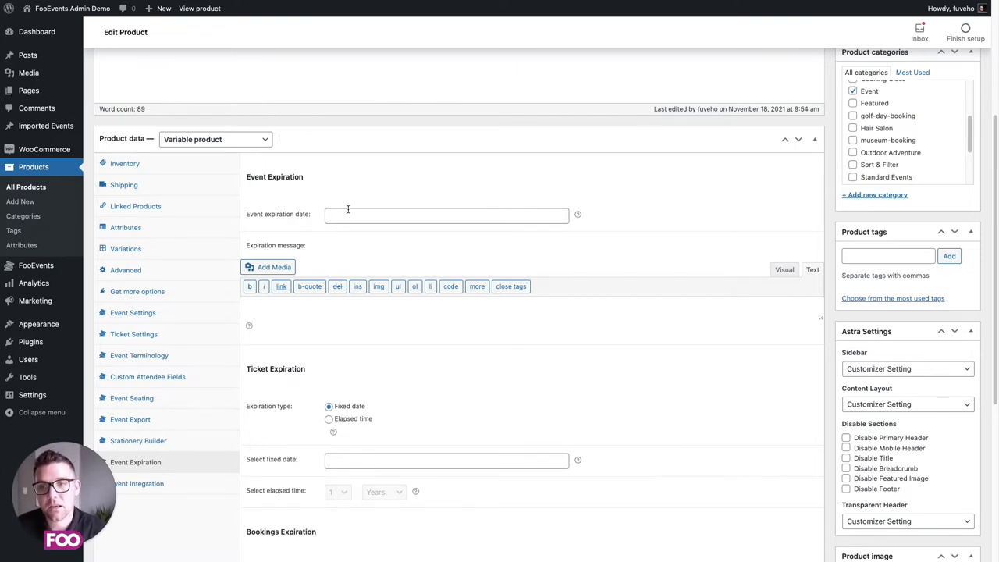
pyautogui.click(333, 215)
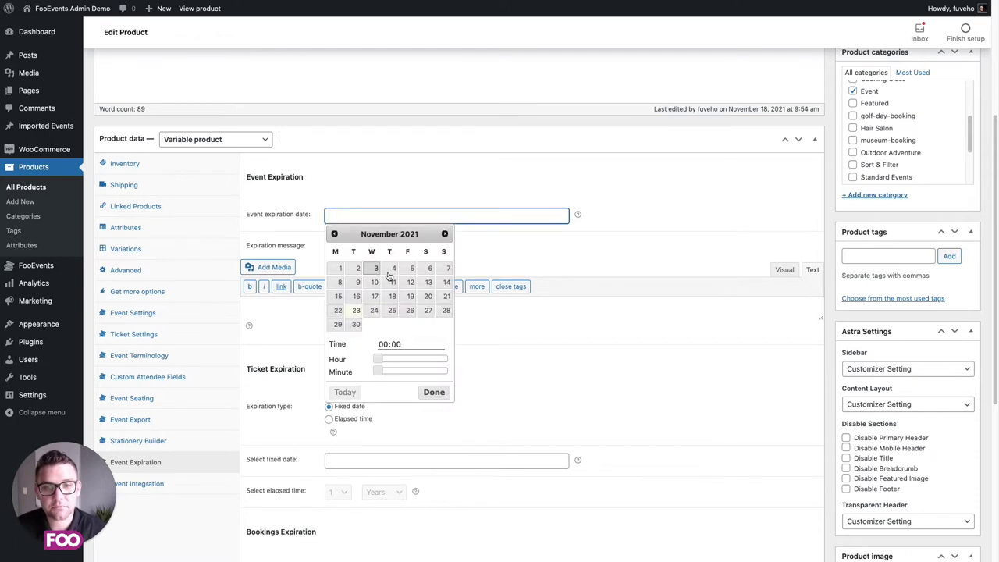
pyautogui.click(410, 311)
pyautogui.click(410, 178)
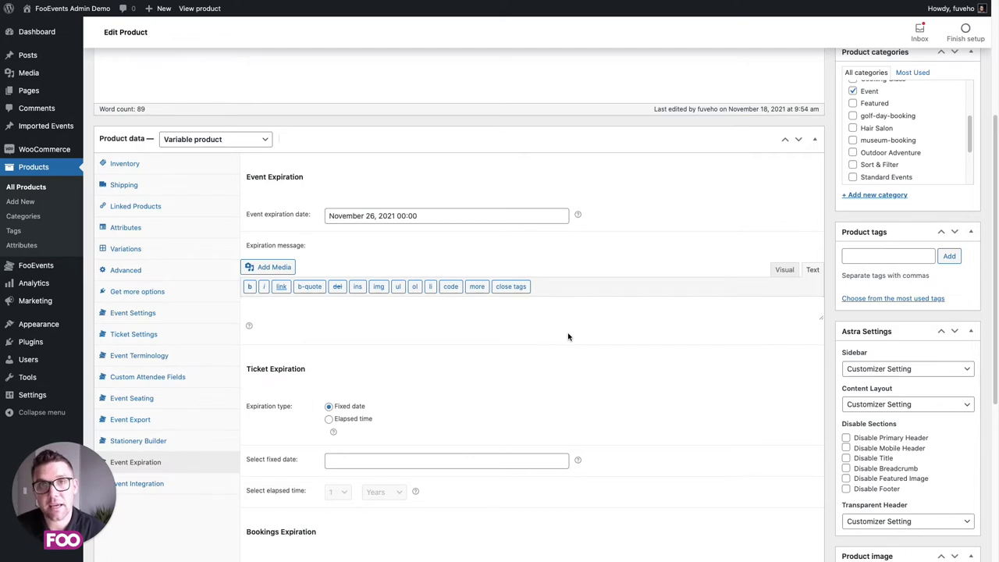
# Review the expiration message, ticket expiration type and date options, and the bookings expiration setting.
pyautogui.scroll(-2, 569, 319)
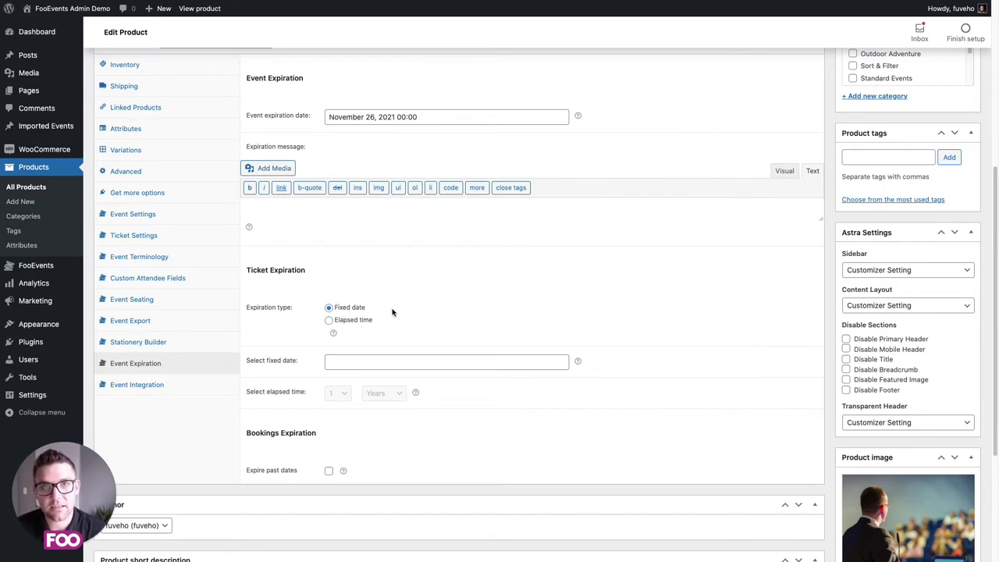
pyautogui.scroll(-1, 397, 311)
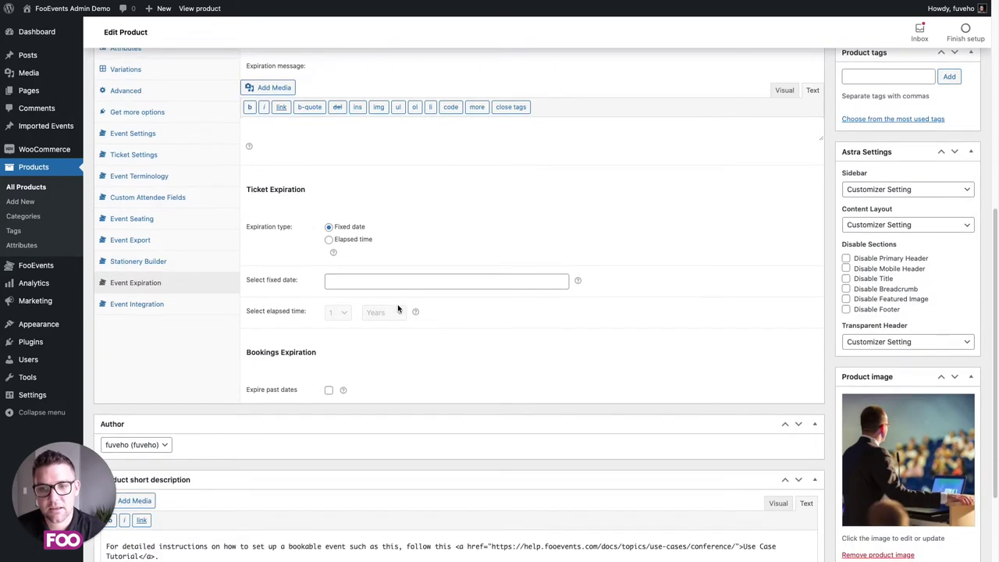
pyautogui.scroll(-1, 398, 310)
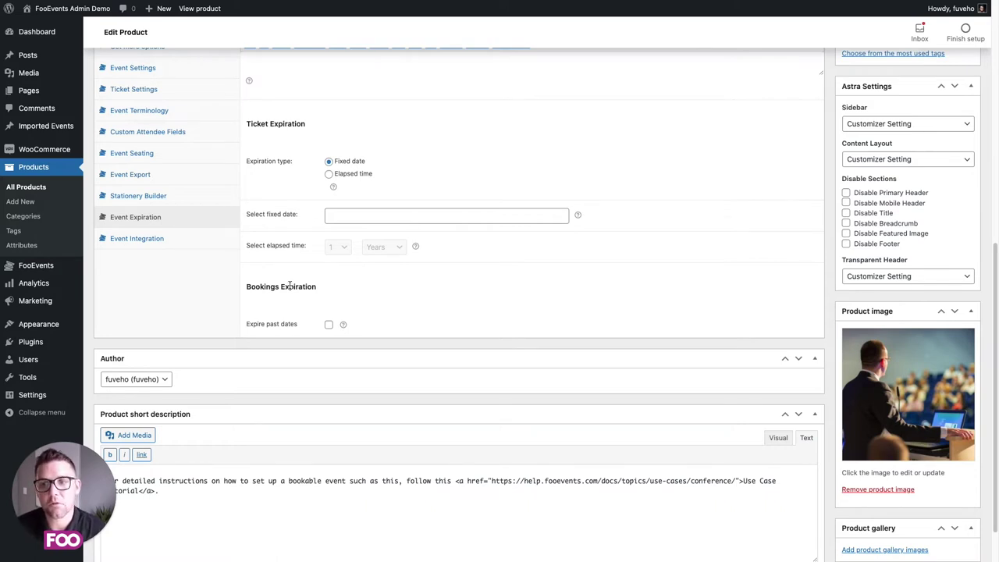
# Open the event integration settings and examine the Zoom meeting and webinar options.
pyautogui.click(199, 244)
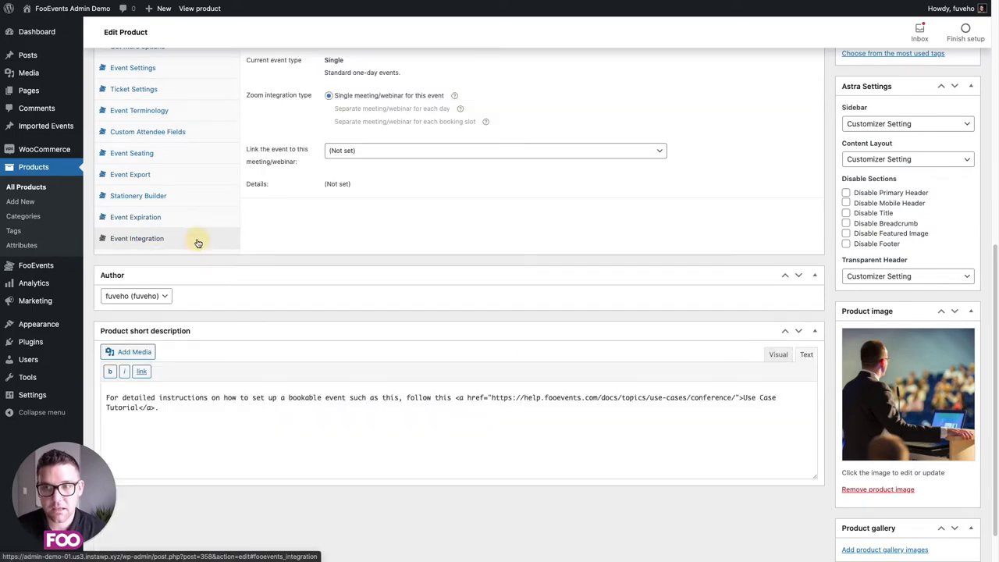
pyautogui.scroll(3, 327, 234)
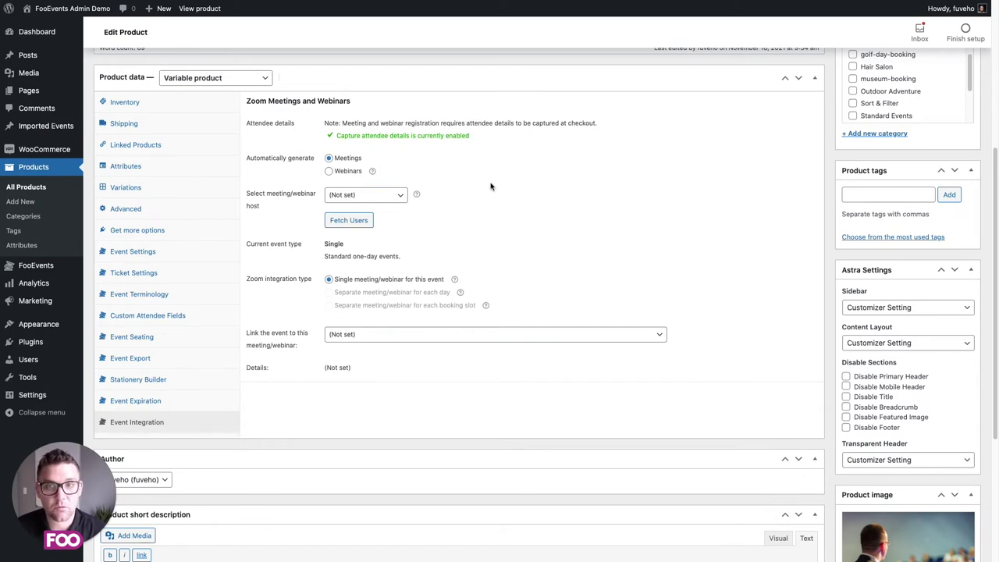
pyautogui.scroll(1, 492, 204)
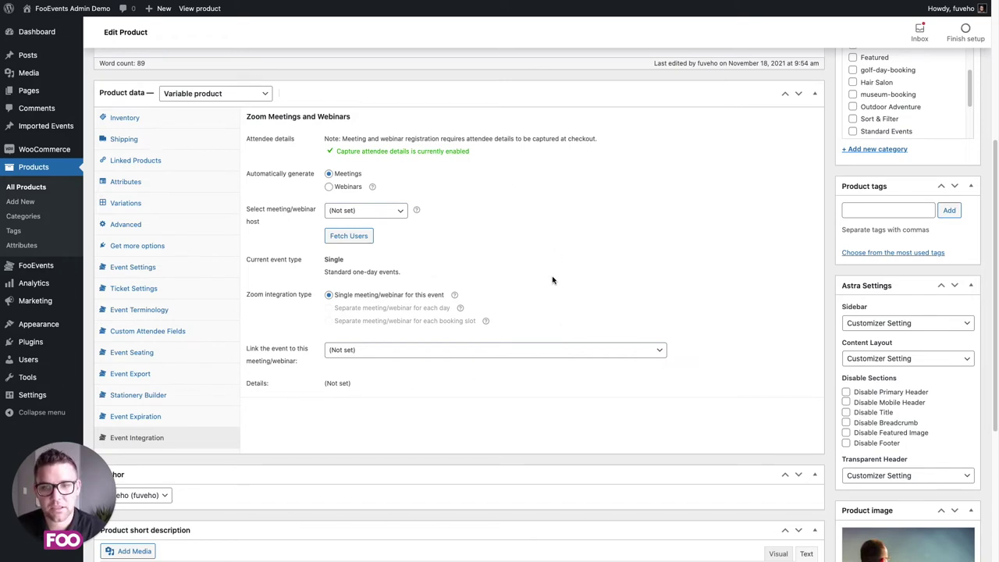
pyautogui.scroll(4, 525, 266)
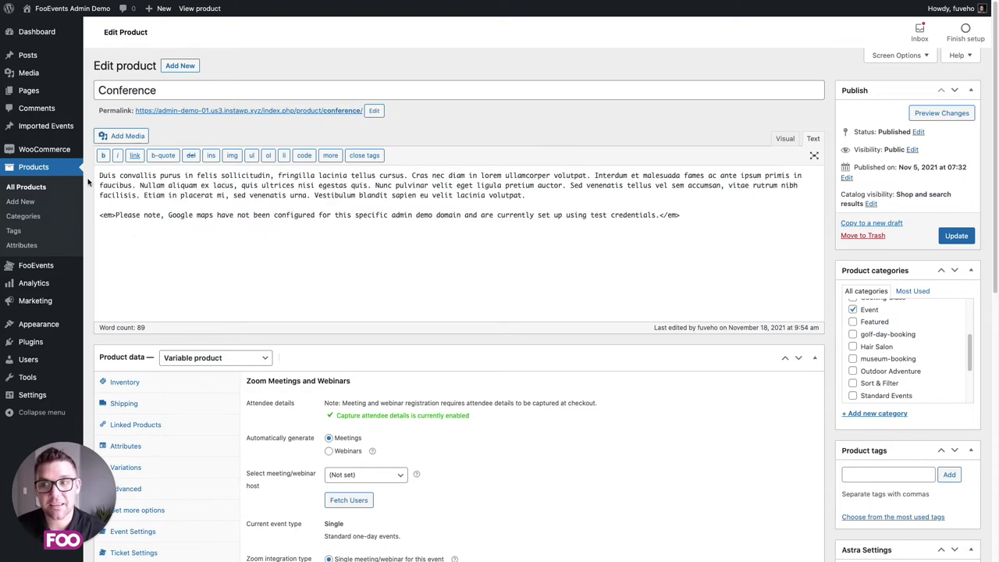
# Open the Multi-day Conference product from the product list and examine its event type, number of days and day dates.
pyautogui.click(45, 174)
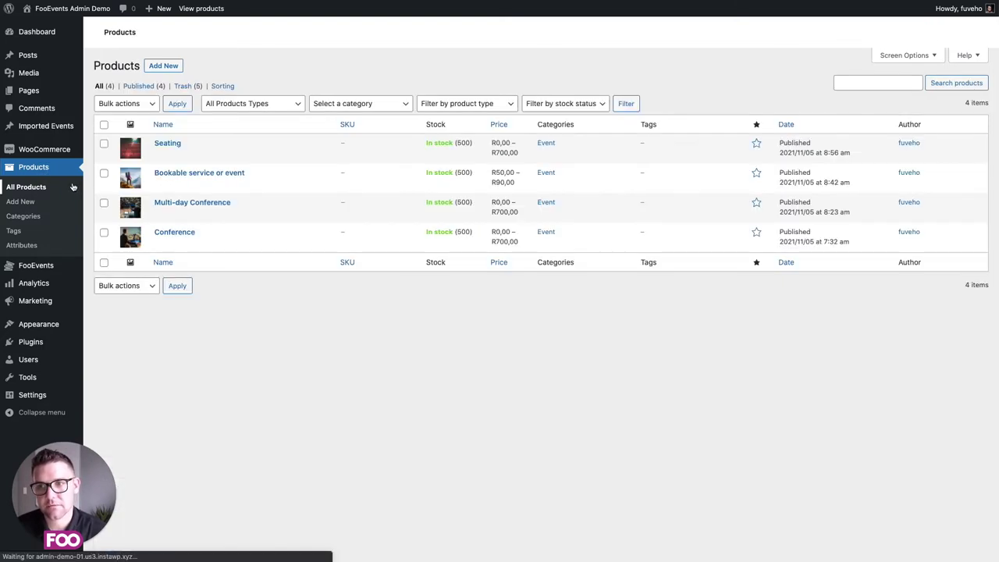
pyautogui.moveTo(194, 206)
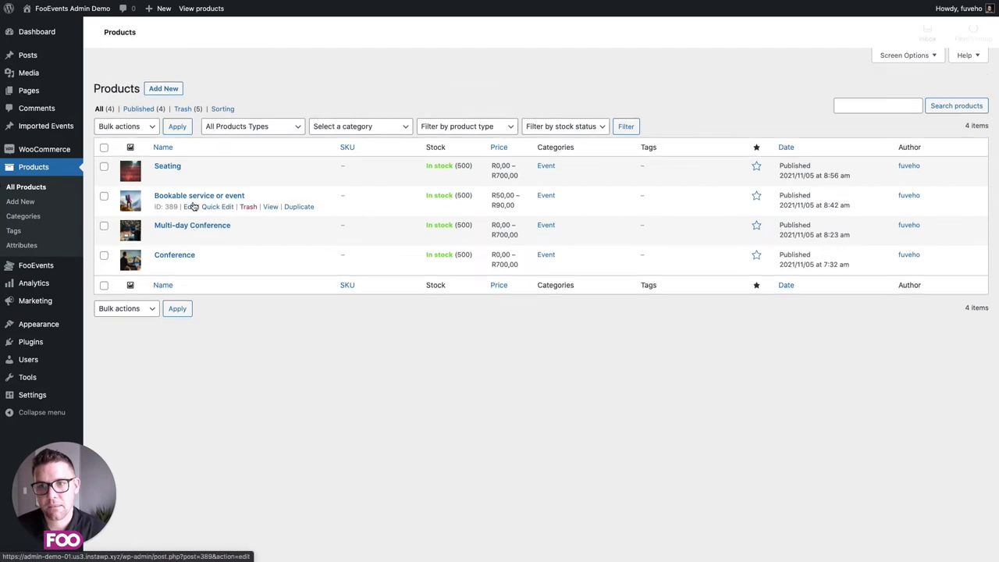
pyautogui.click(192, 227)
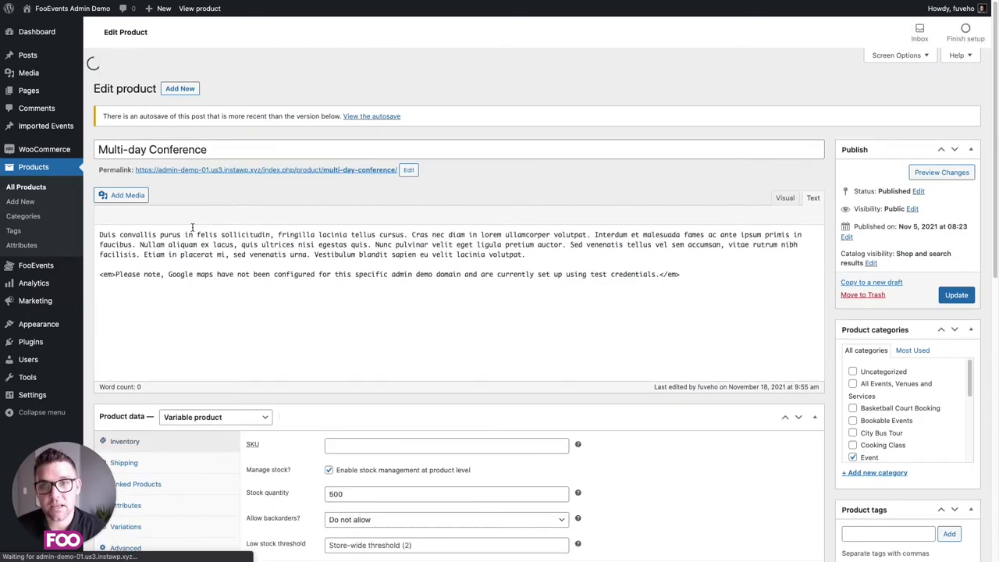
pyautogui.scroll(-5, 205, 289)
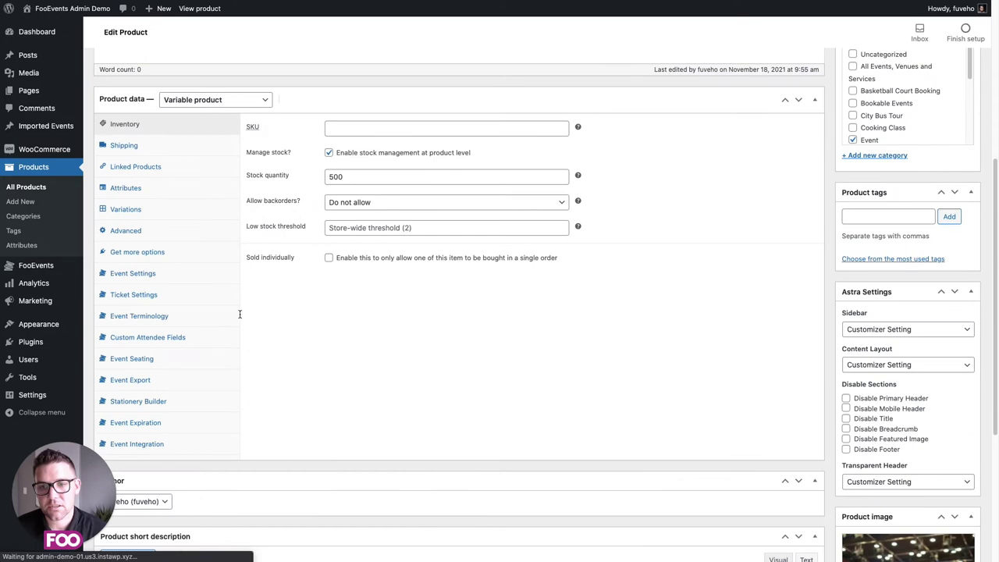
pyautogui.click(140, 279)
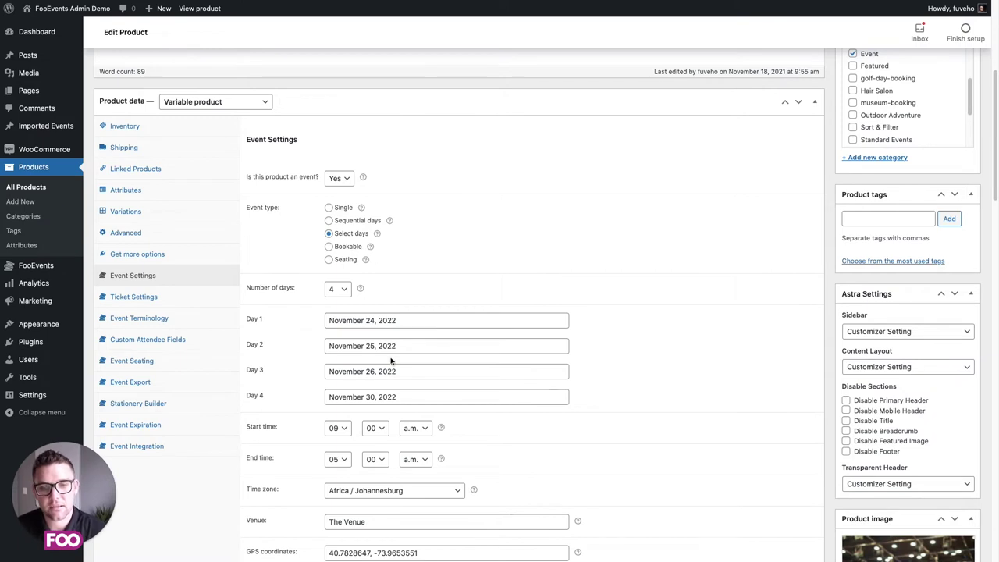
pyautogui.scroll(-1, 433, 402)
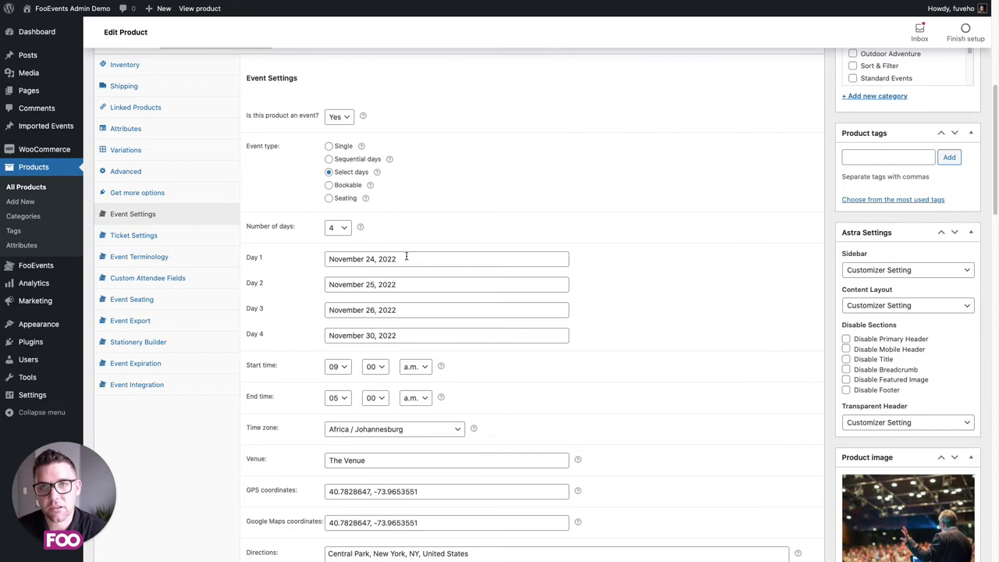
# Open the Multi-day Conference's event terminology settings and activate the singular Day field.
pyautogui.click(163, 258)
pyautogui.moveTo(246, 185); pyautogui.dragTo(349, 182)
pyautogui.click(357, 187)
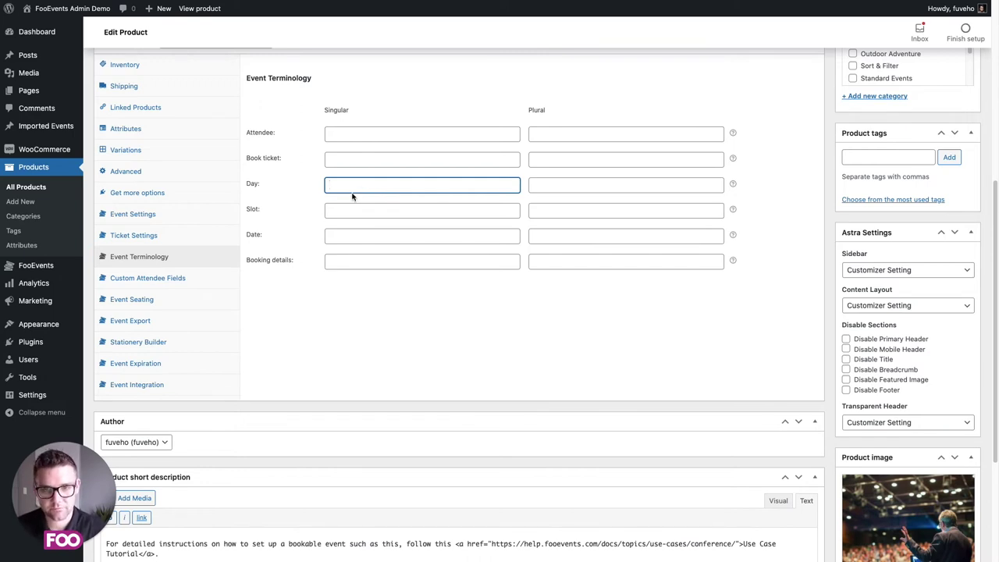
# Return to the Multi-day Conference's event settings and review its event type, number of days and day dates.
pyautogui.click(175, 238)
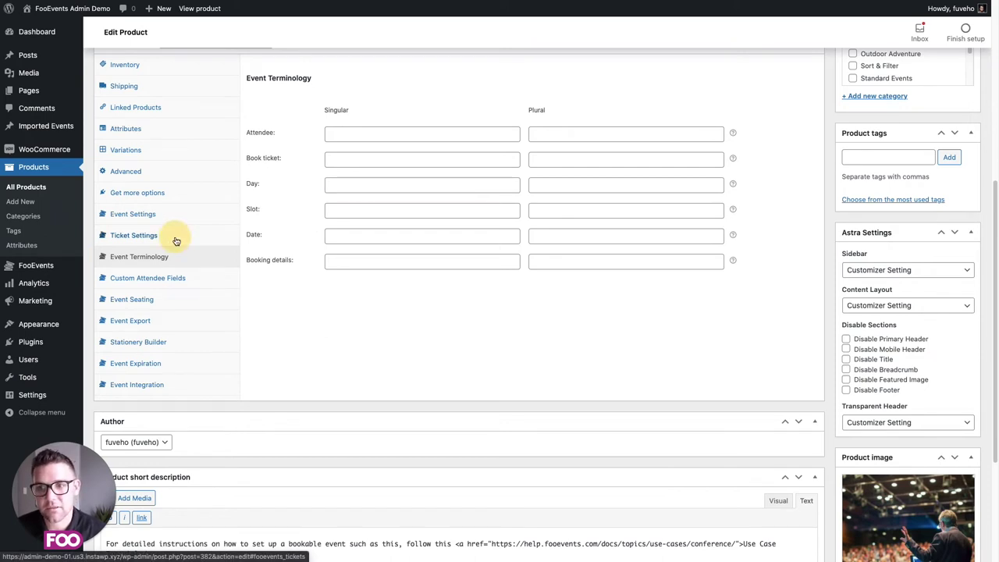
pyautogui.click(160, 216)
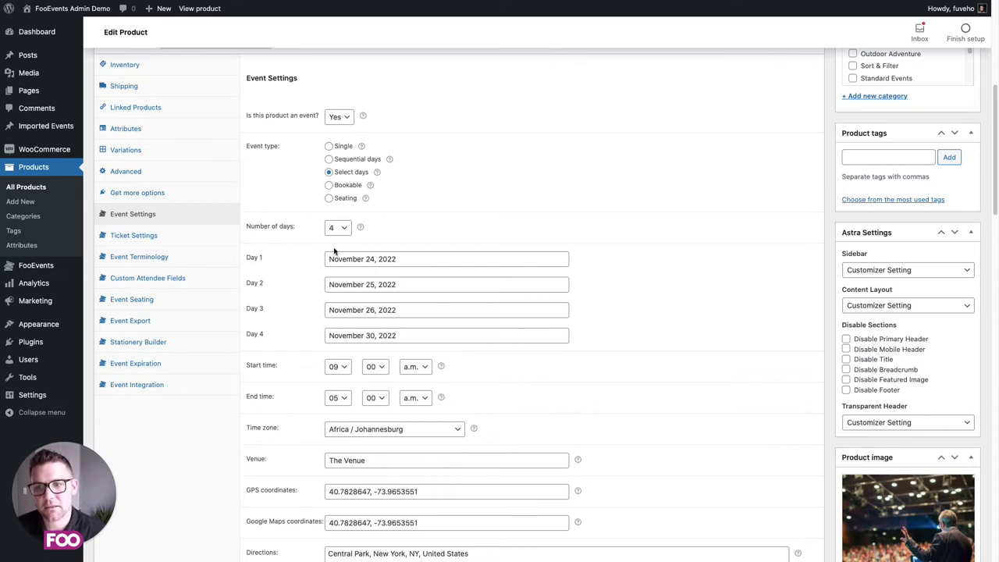
pyautogui.scroll(2, 332, 233)
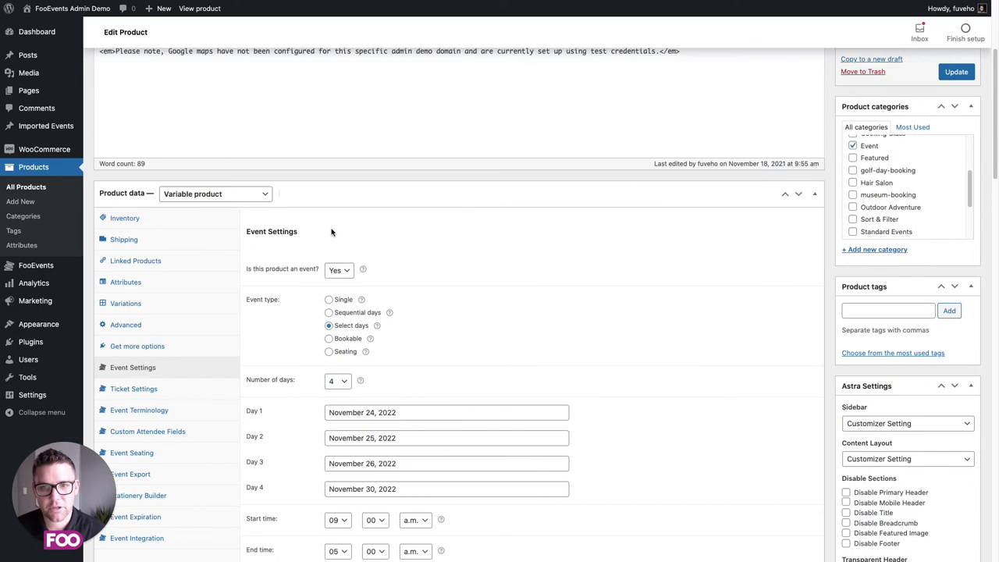
# Open the Bookable service or event product from the product list and bring up its booking settings.
pyautogui.click(27, 190)
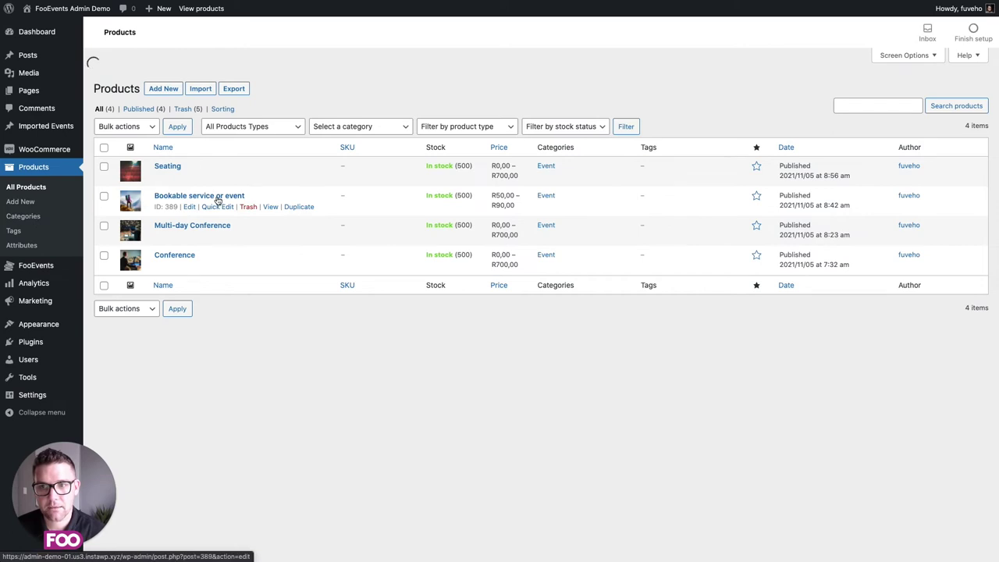
pyautogui.click(222, 196)
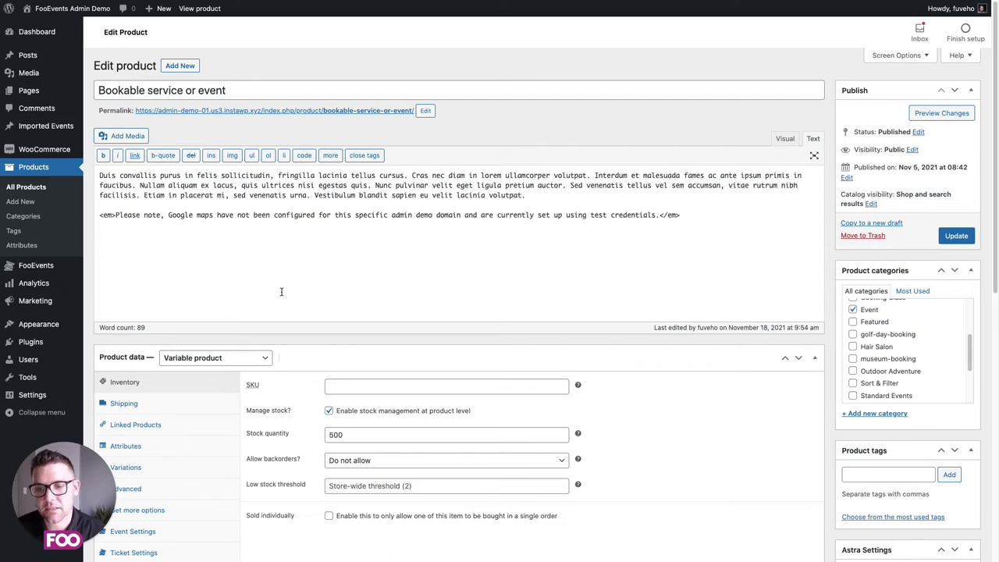
pyautogui.scroll(-5, 282, 291)
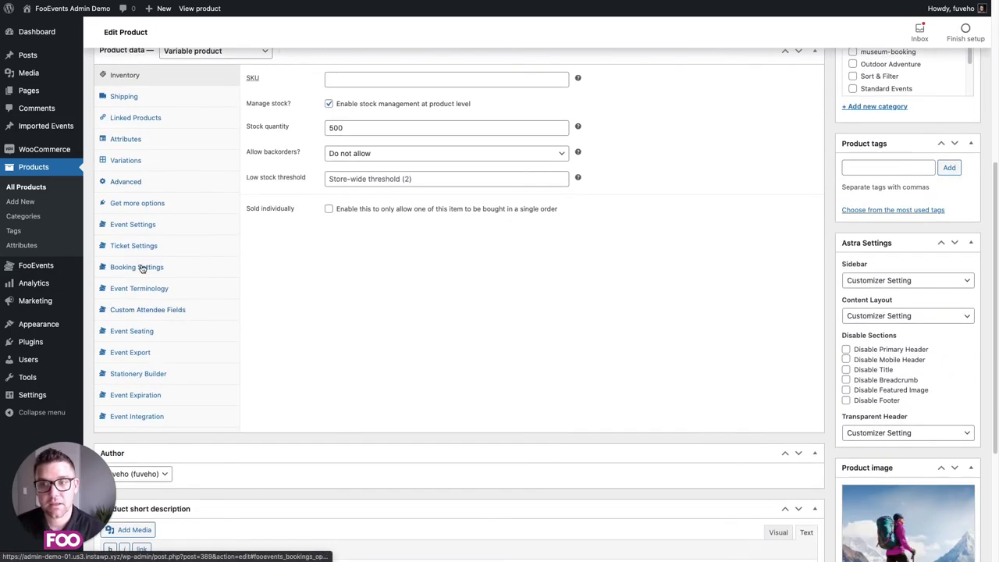
pyautogui.click(141, 268)
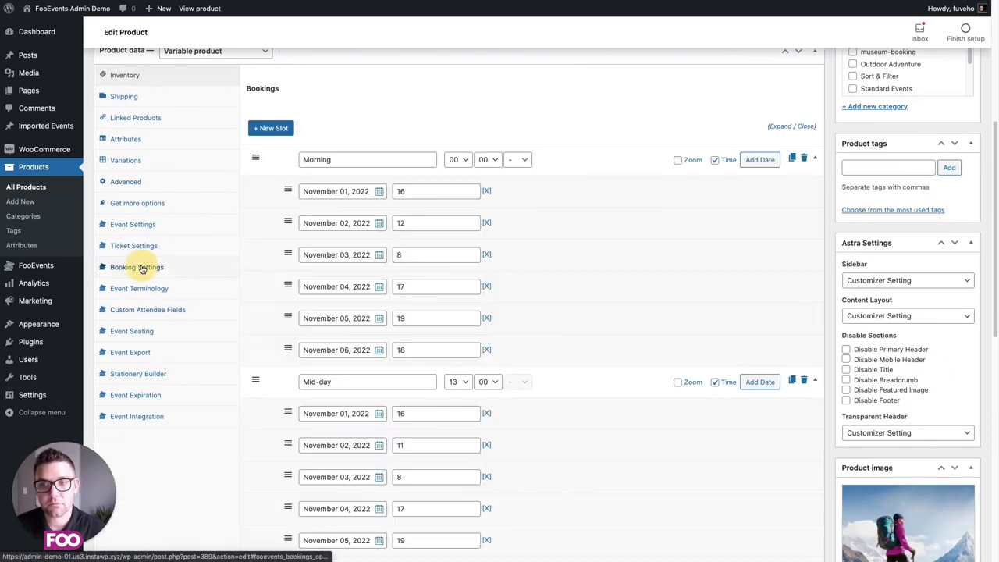
# Collapse all booking slots, then expand the Morning slot to examine its dates and capacities.
pyautogui.click(806, 126)
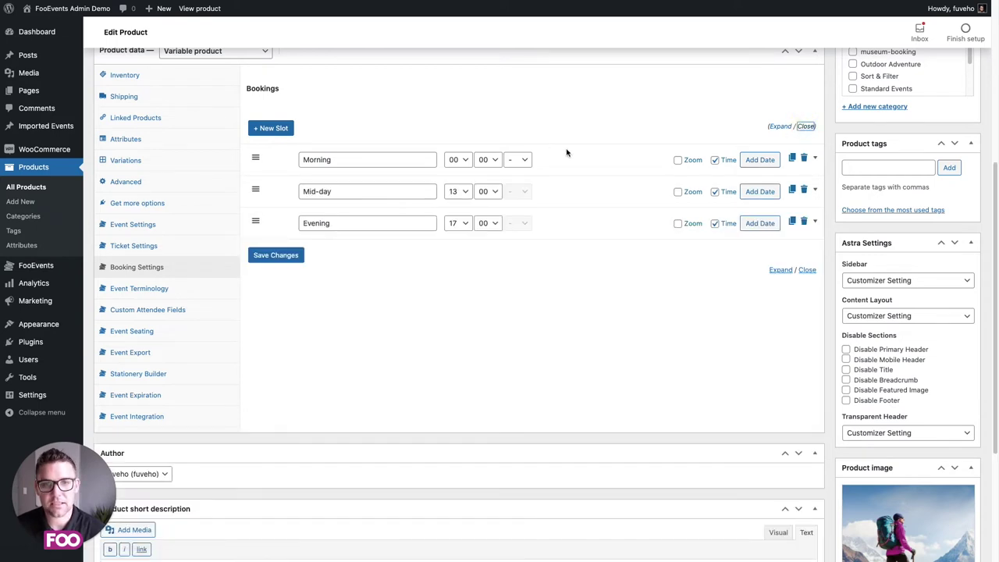
pyautogui.scroll(1, 310, 153)
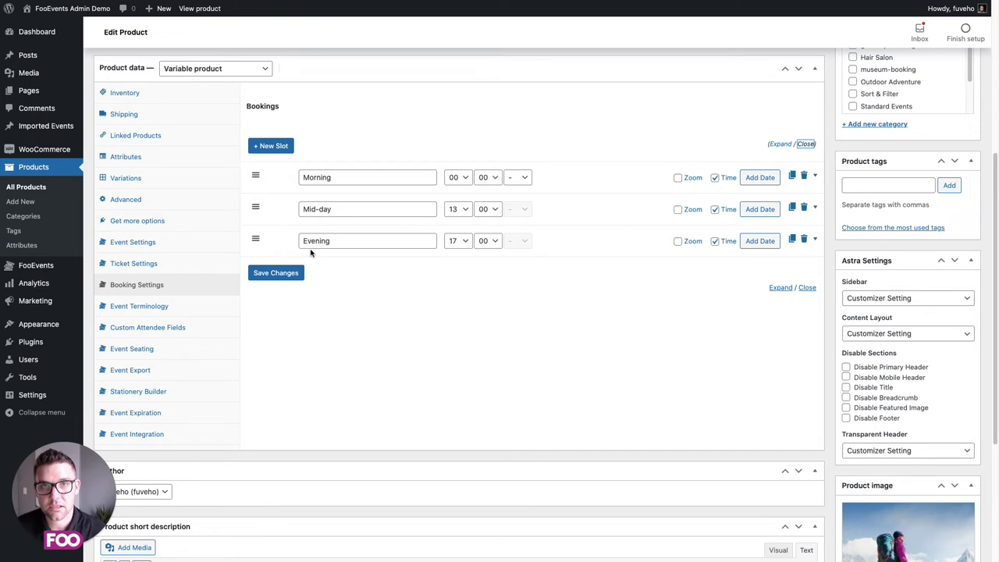
pyautogui.click(814, 177)
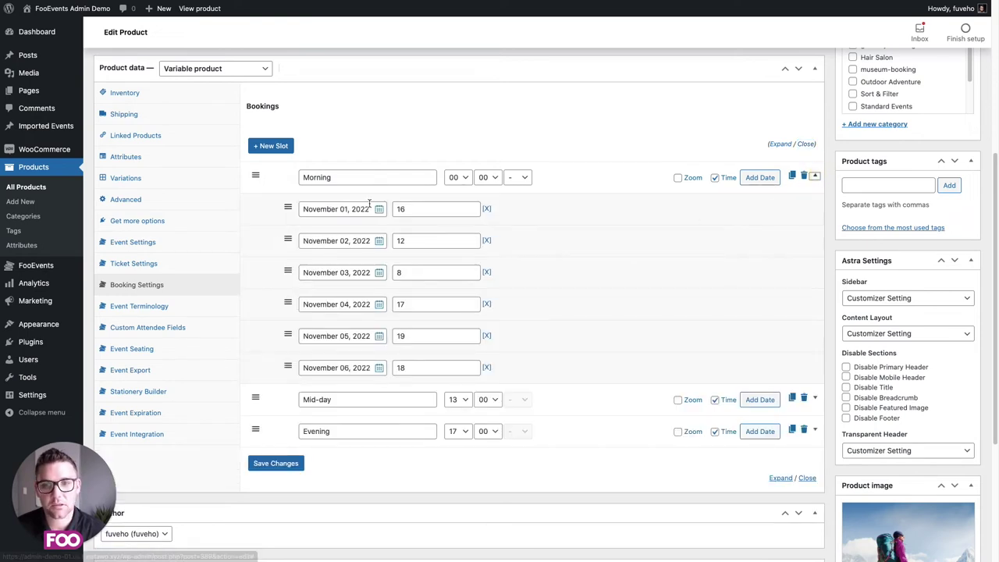
# Open the bookable product's store page in a new browser tab and switch to it.
pyautogui.rightClick(207, 11)
pyautogui.click(212, 13)
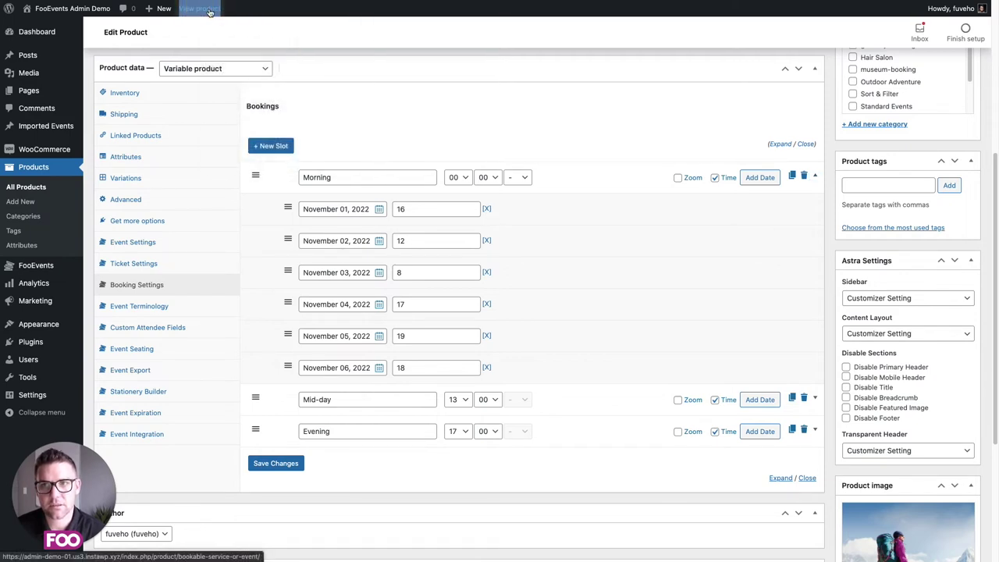
pyautogui.hotkey('ctrl', 'Tab')
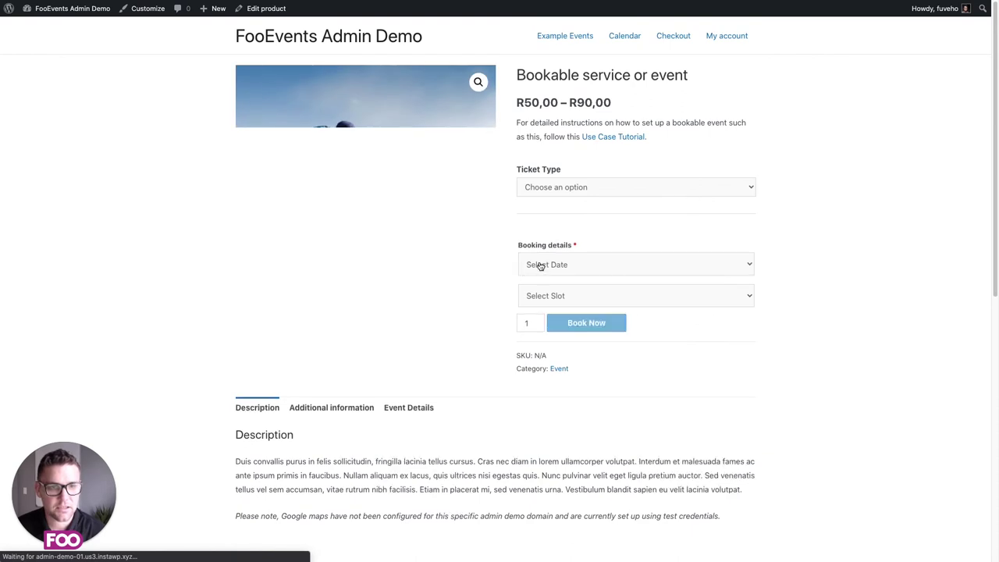
# Fill in the booking form with November 04, 2022, the Evening (17:00) slot and the Basic ticket type.
pyautogui.click(598, 262)
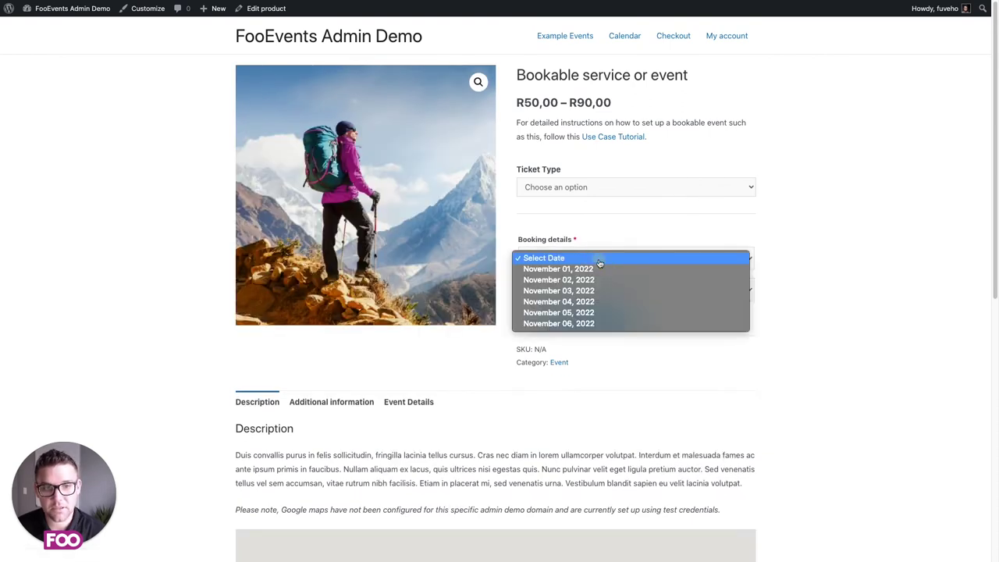
pyautogui.click(591, 302)
pyautogui.click(588, 293)
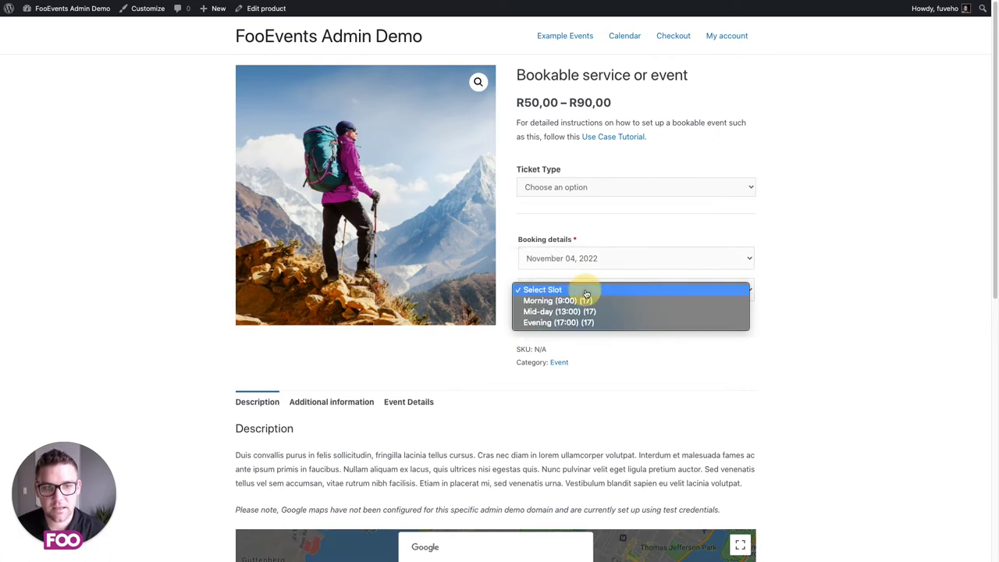
pyautogui.click(616, 323)
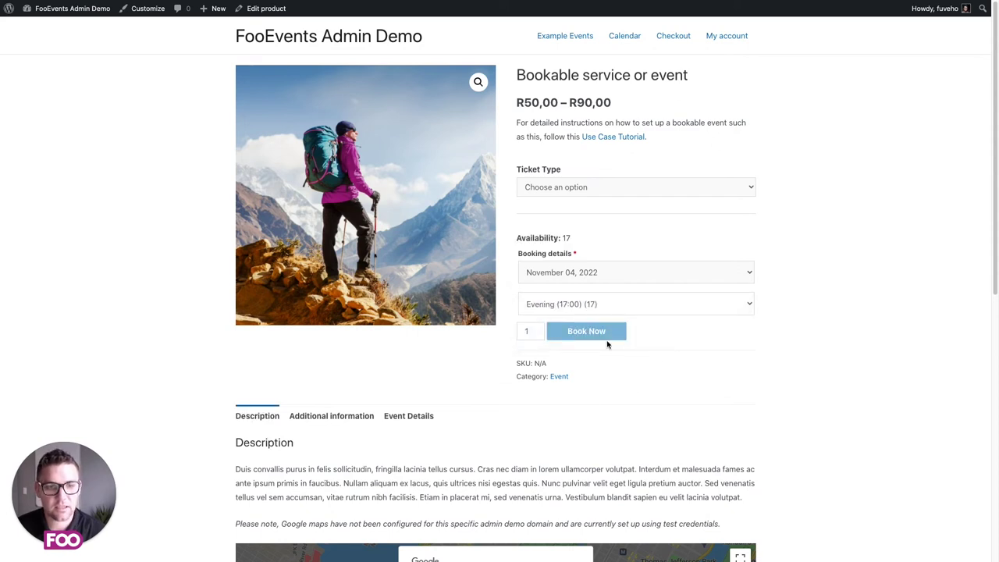
pyautogui.click(592, 193)
pyautogui.click(660, 199)
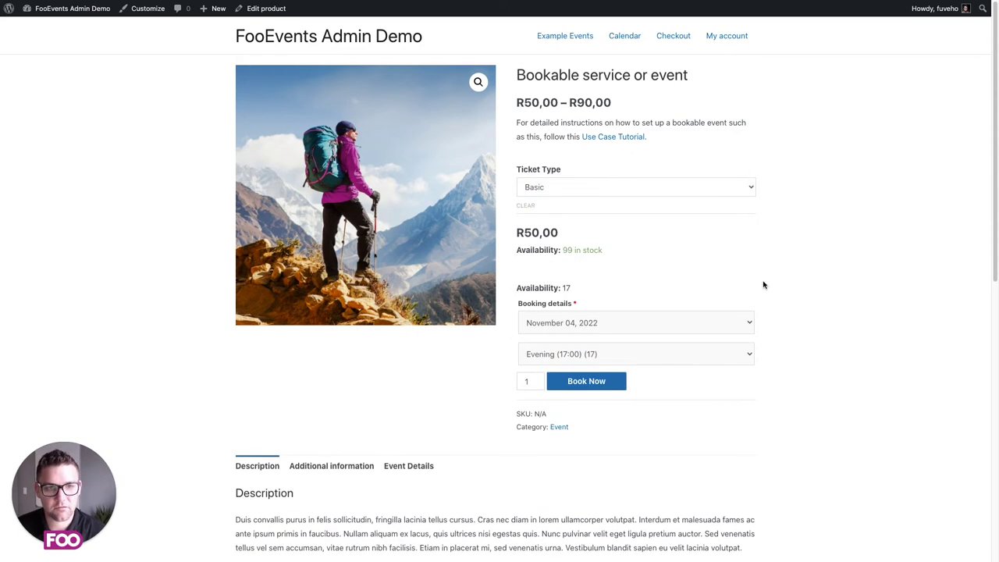
# Examine the ticket type, booking date and slot choices on the store page without changing the selection.
pyautogui.click(591, 186)
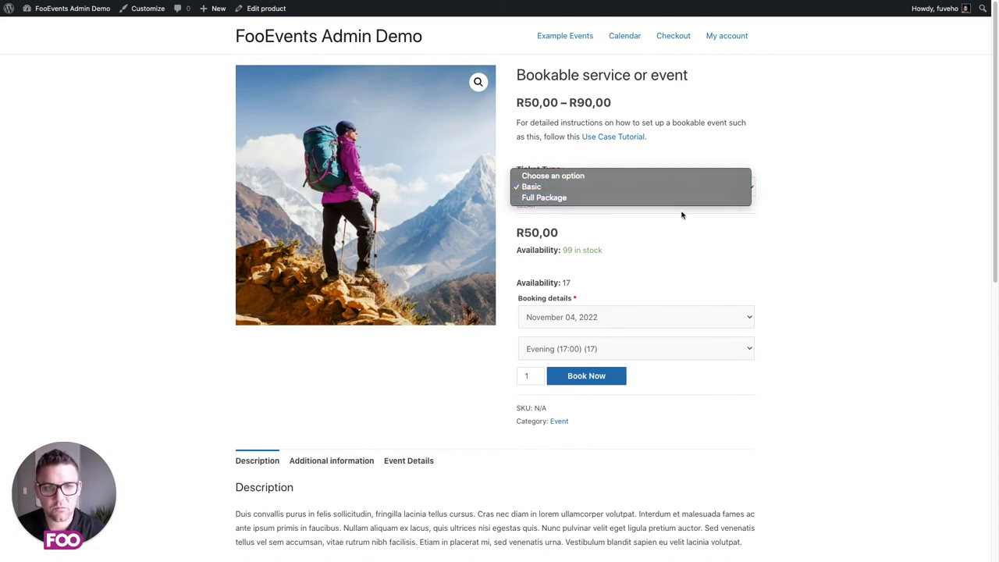
pyautogui.click(826, 246)
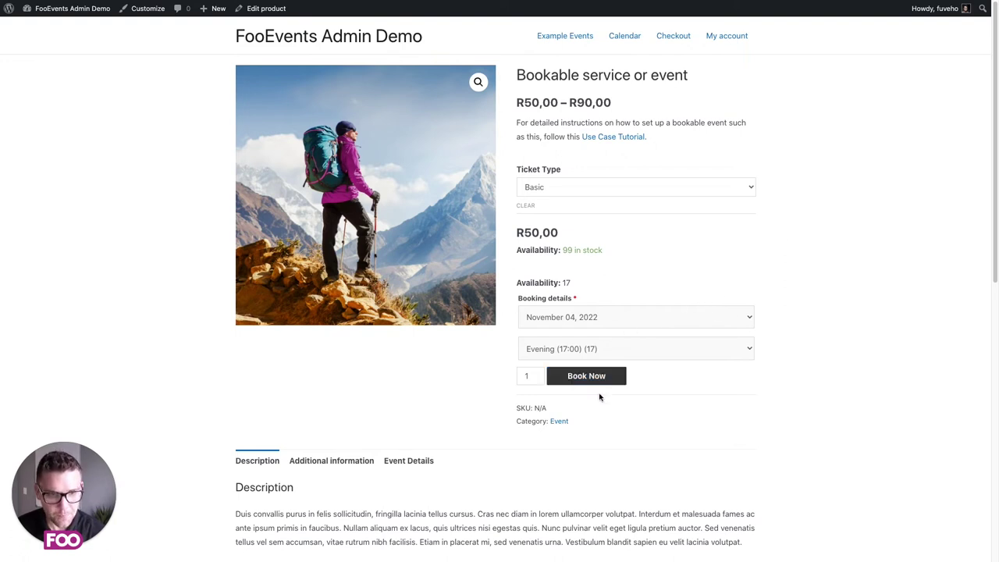
pyautogui.click(584, 193)
pyautogui.click(624, 239)
pyautogui.scroll(-3, 700, 285)
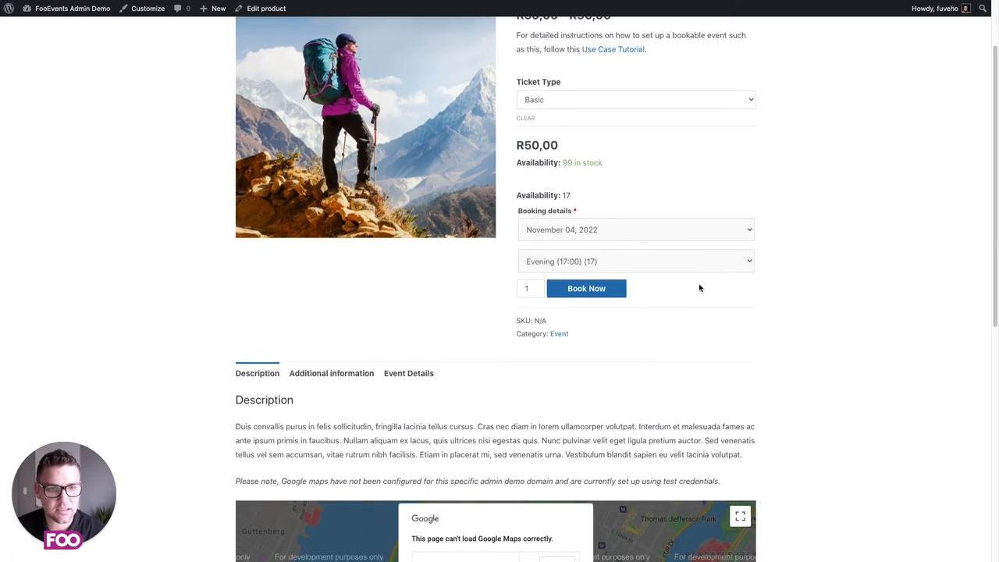
pyautogui.click(567, 230)
pyautogui.click(857, 278)
pyautogui.click(626, 265)
pyautogui.click(801, 254)
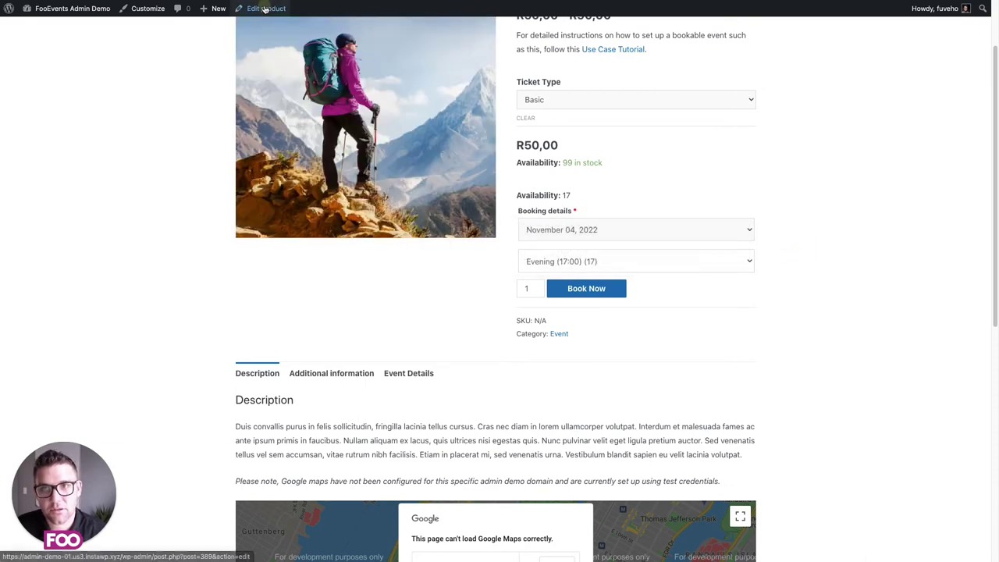
# Reopen the bookable product for editing from its store page and display its booking settings.
pyautogui.click(265, 9)
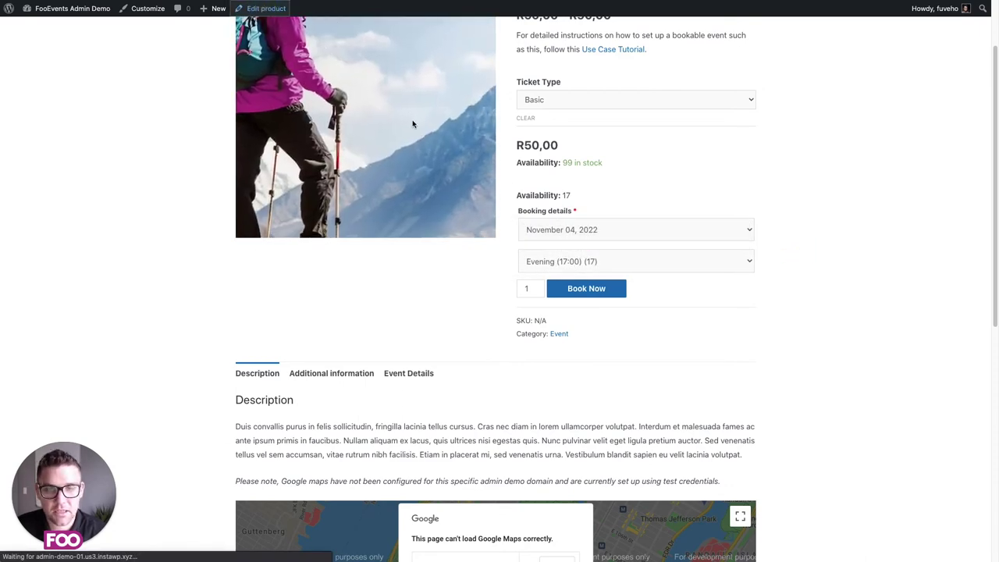
pyautogui.scroll(-5, 593, 359)
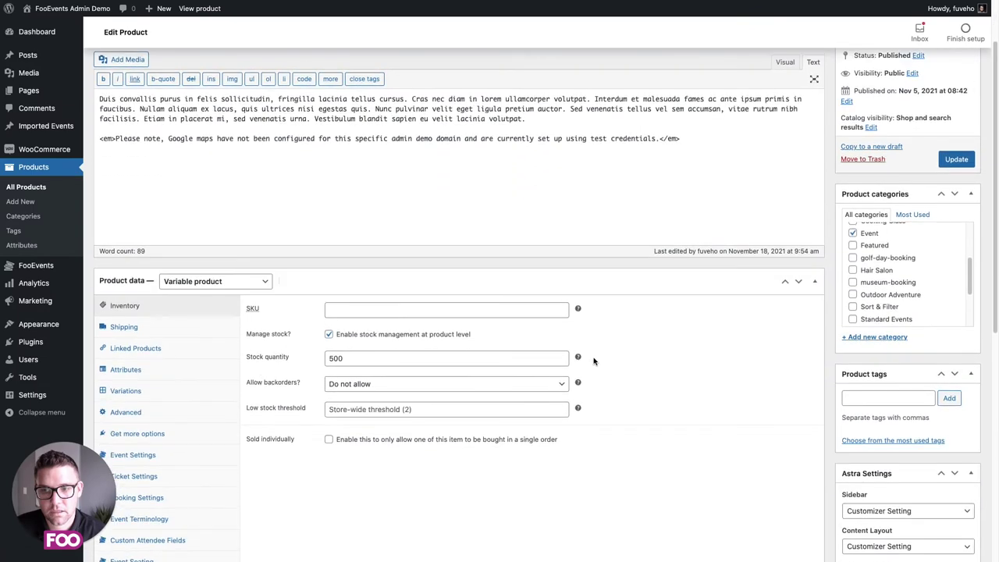
pyautogui.click(152, 356)
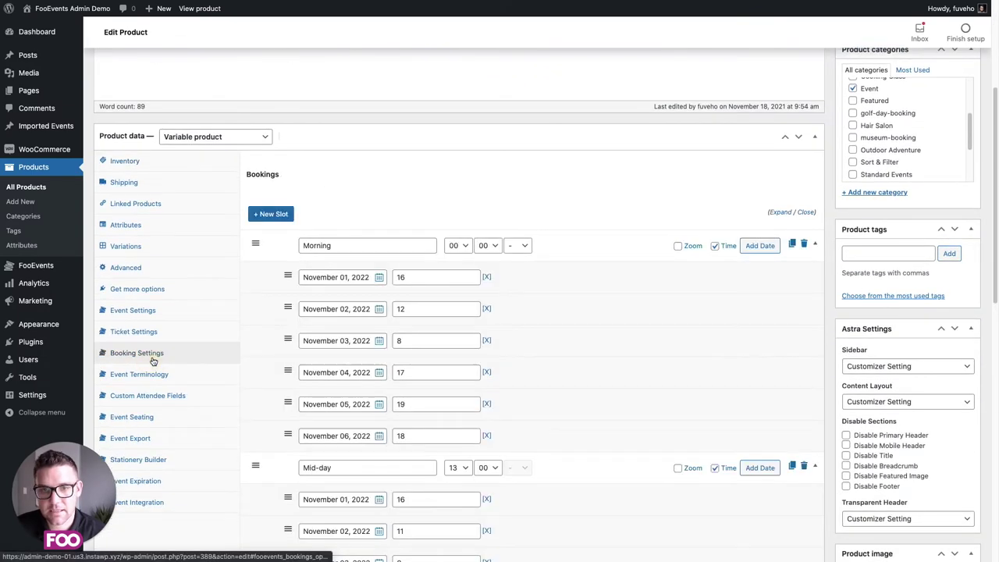
# Collapse all booking slots, then expand the Morning and Mid-day slots to compare their dates and capacities.
pyautogui.click(805, 212)
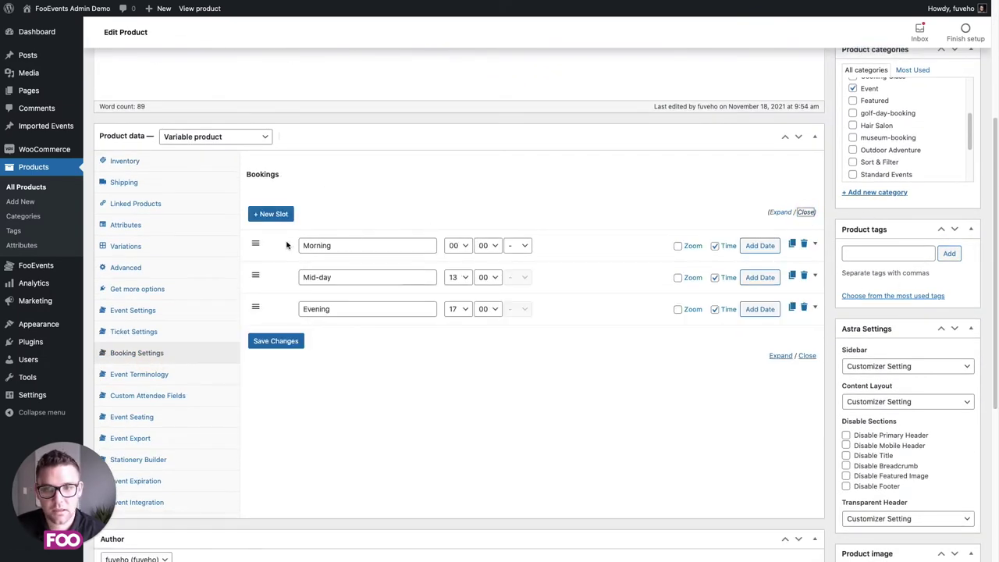
pyautogui.click(815, 244)
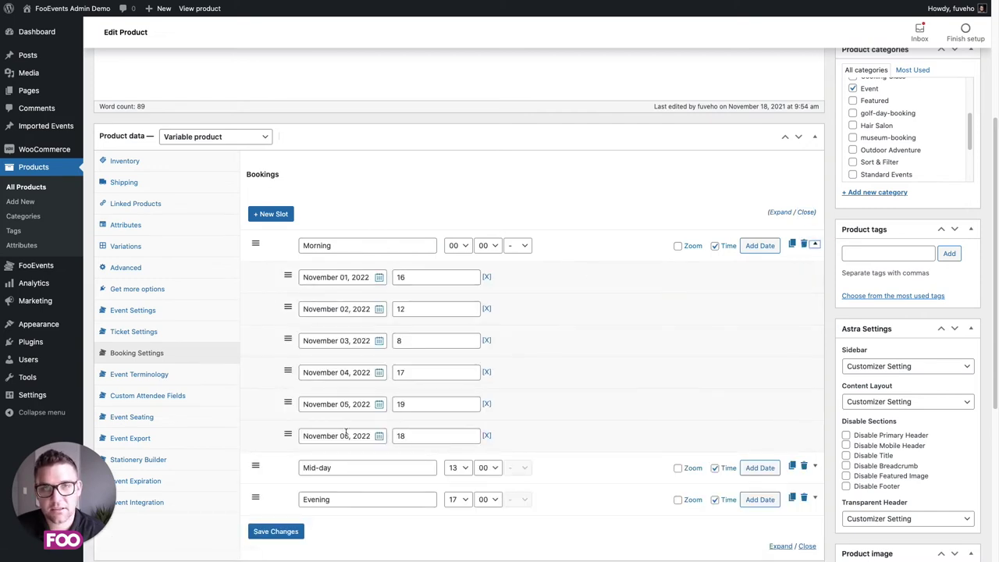
pyautogui.scroll(-1, 391, 320)
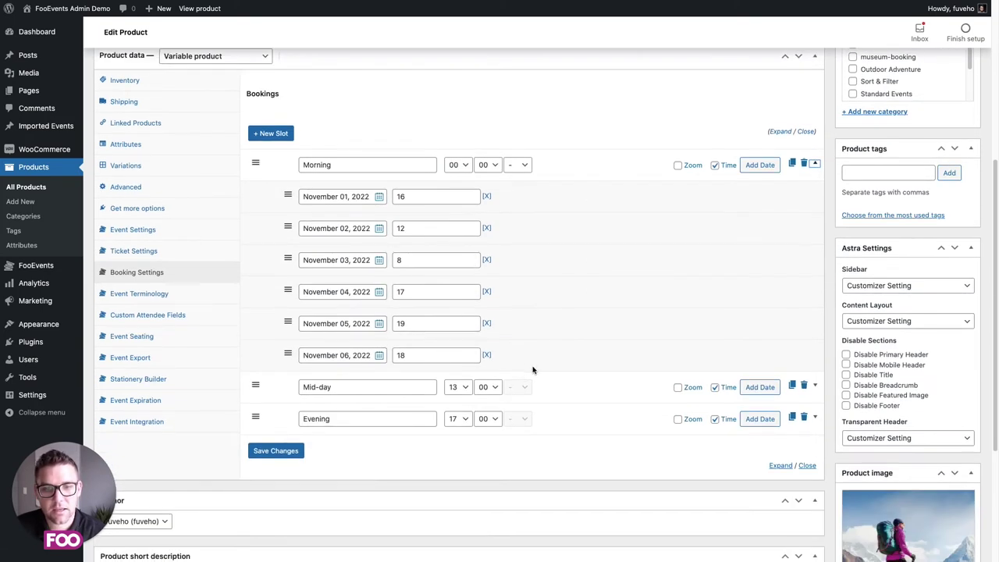
pyautogui.click(814, 387)
pyautogui.scroll(-1, 411, 312)
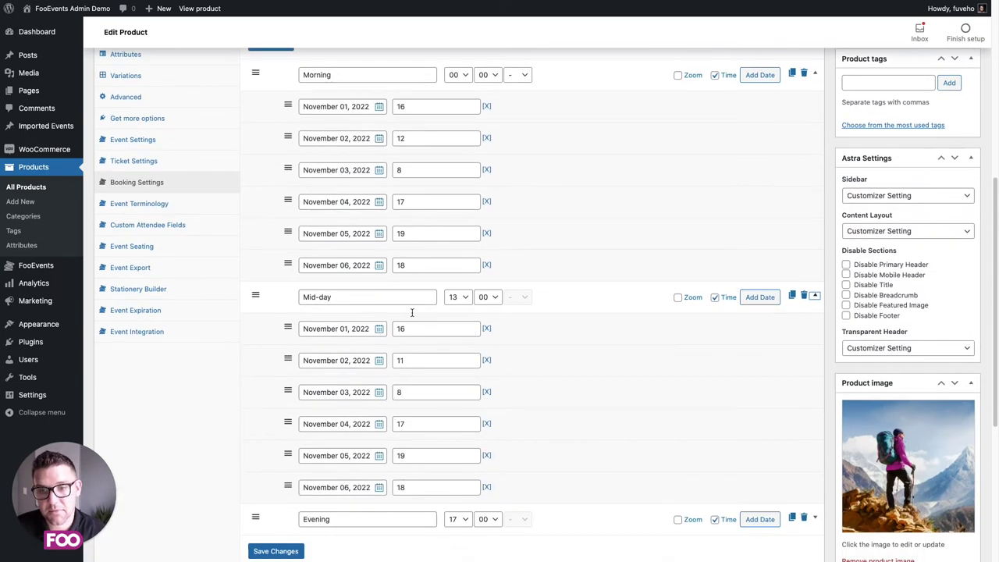
# Remove the November 01, 02, 04 and 05, 2022 dates from the Morning slot.
pyautogui.click(486, 107)
pyautogui.click(486, 168)
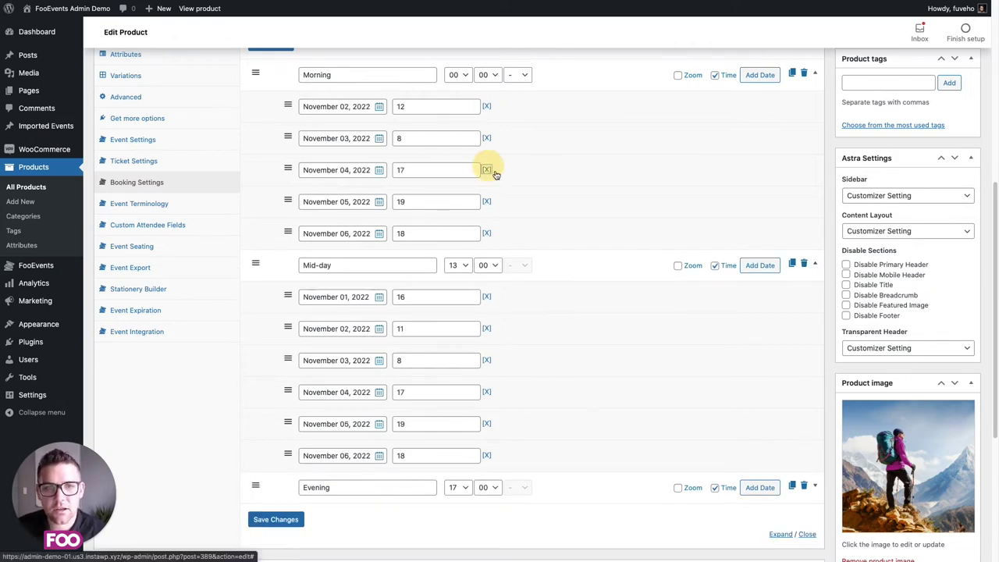
pyautogui.click(486, 169)
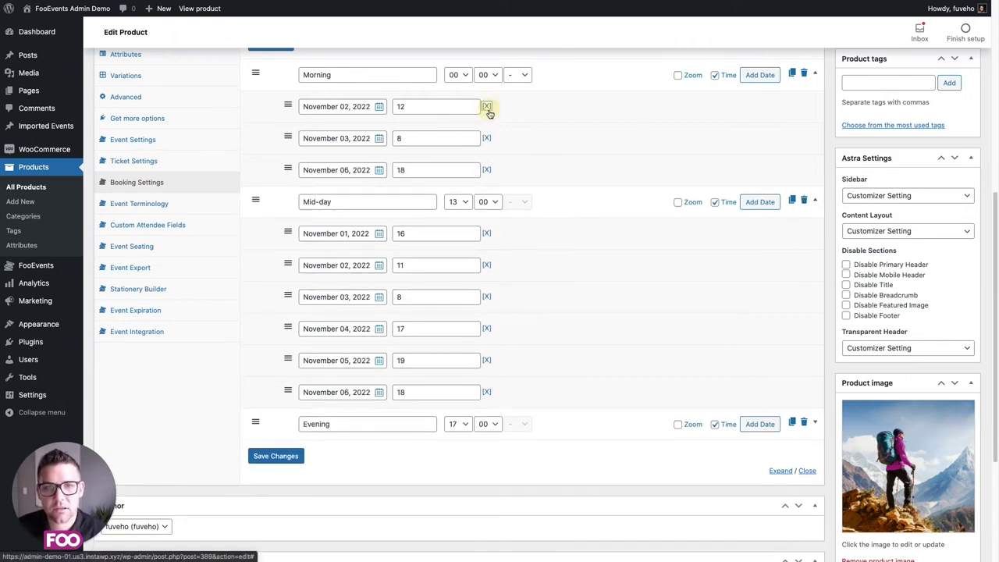
pyautogui.click(486, 106)
pyautogui.scroll(2, 593, 156)
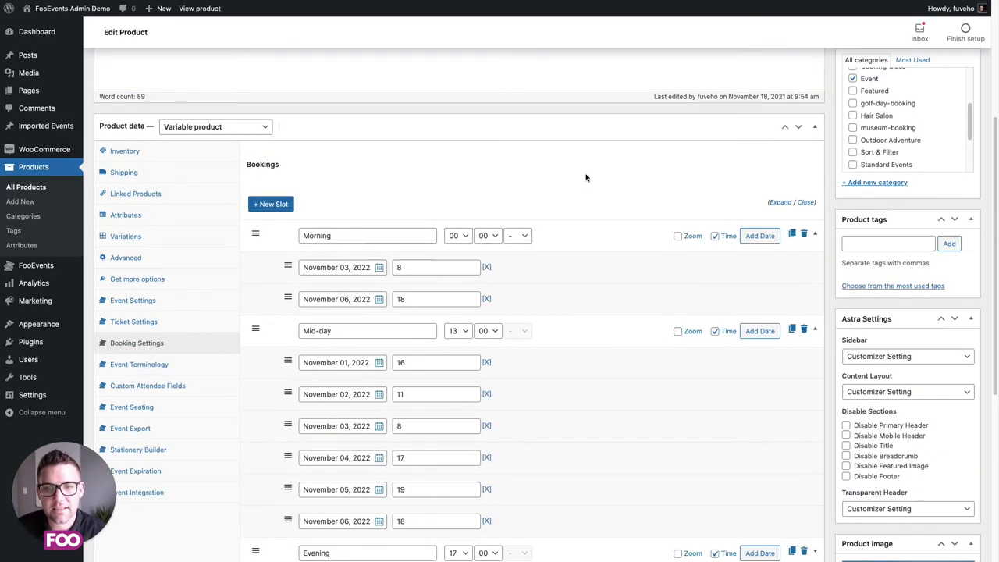
# Change the Morning slot's November 03, 2022 date to April 02, 2023.
pyautogui.scroll(-1, 584, 176)
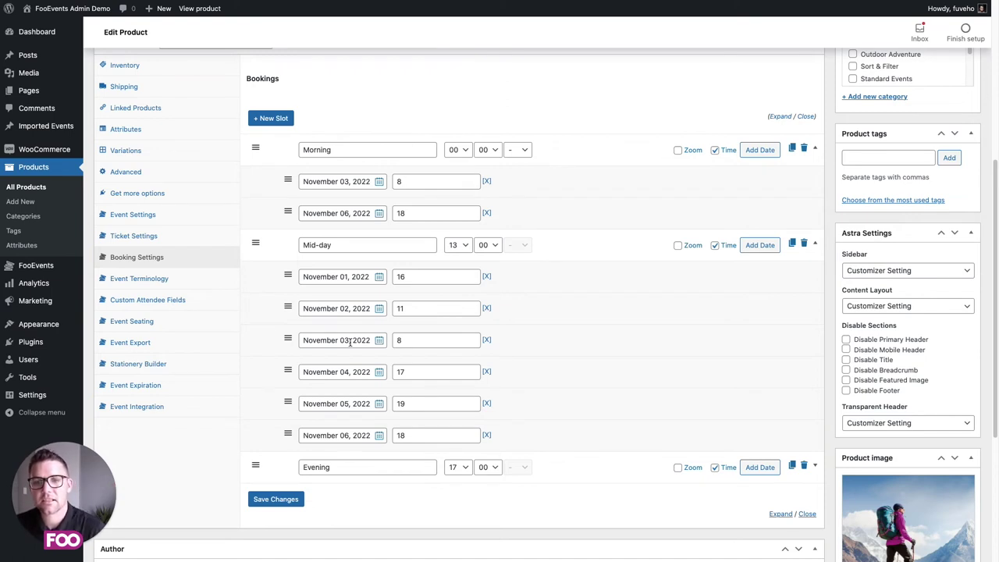
pyautogui.click(344, 181)
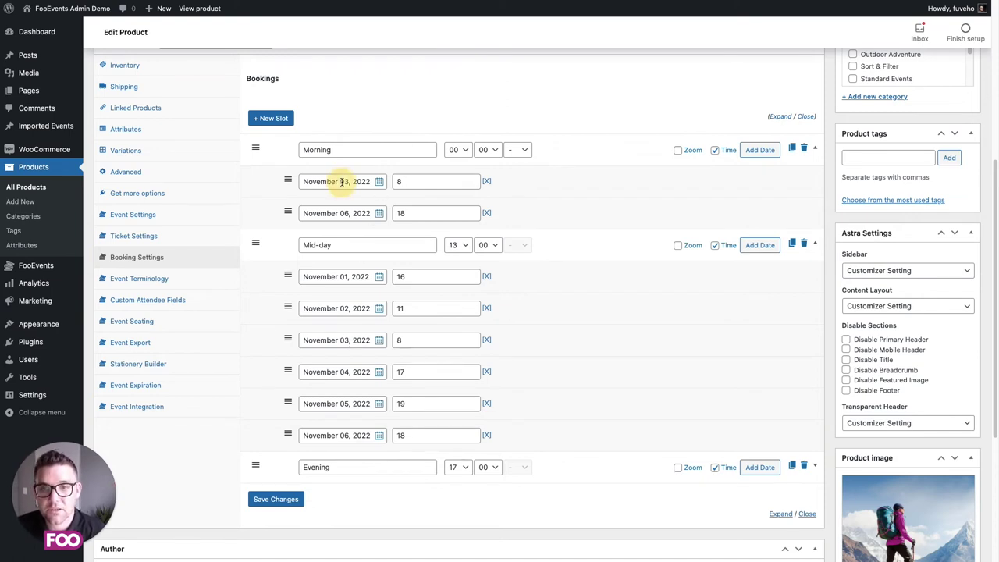
pyautogui.click(420, 199)
pyautogui.click(419, 199)
pyautogui.click(420, 200)
pyautogui.click(420, 199)
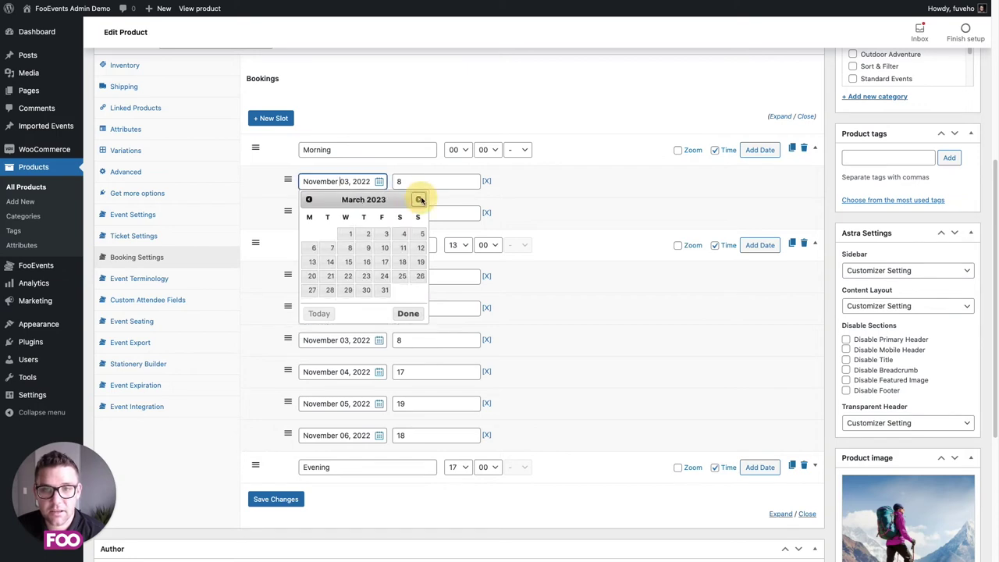
pyautogui.click(420, 200)
pyautogui.click(418, 234)
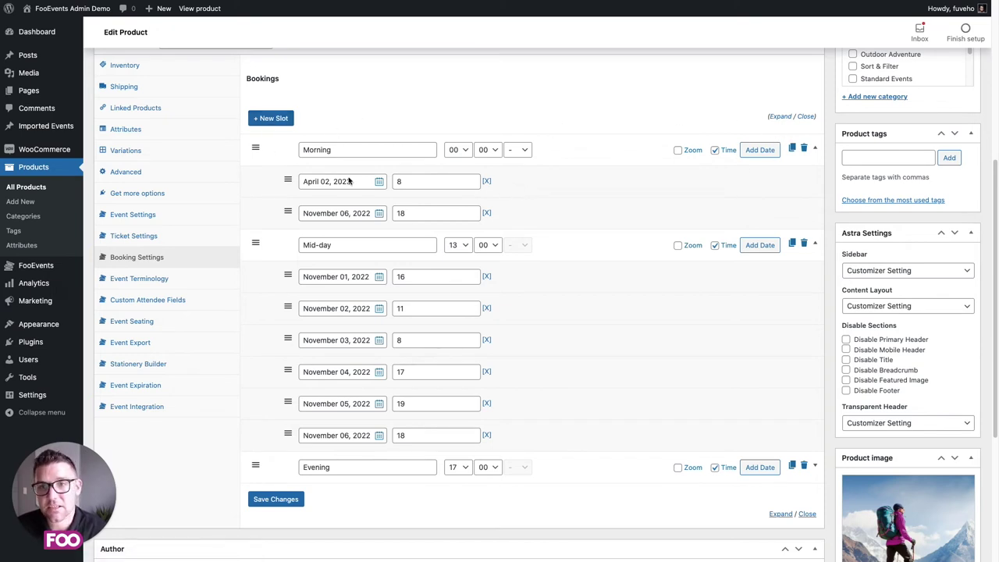
pyautogui.scroll(-1, 415, 229)
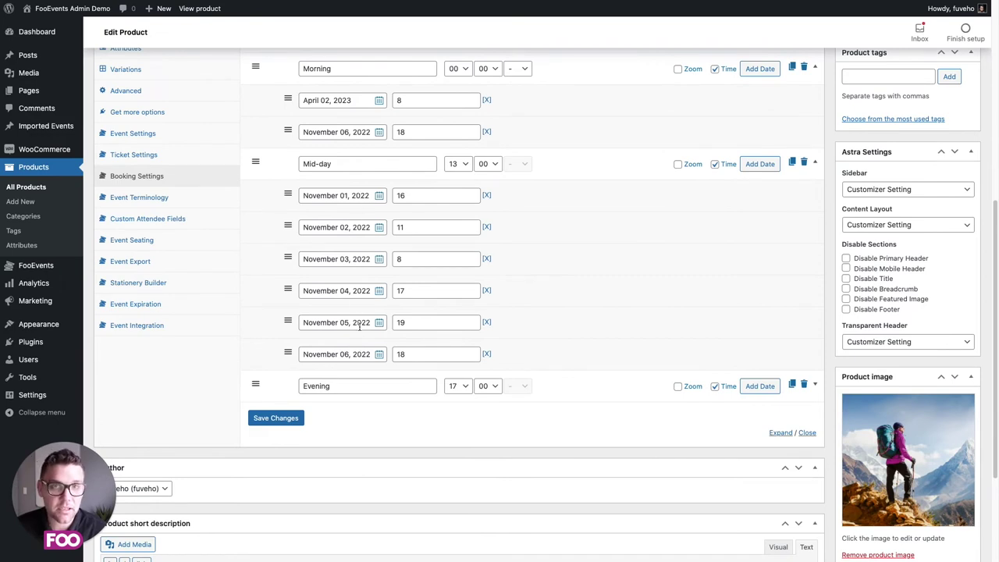
# Duplicate the Mid-day booking slot with its dates, then select the slot name in the lower of the two Mid-day slots.
pyautogui.click(792, 163)
pyautogui.scroll(-2, 763, 198)
pyautogui.click(344, 221)
pyautogui.click(366, 222)
pyautogui.tripleClick(382, 223)
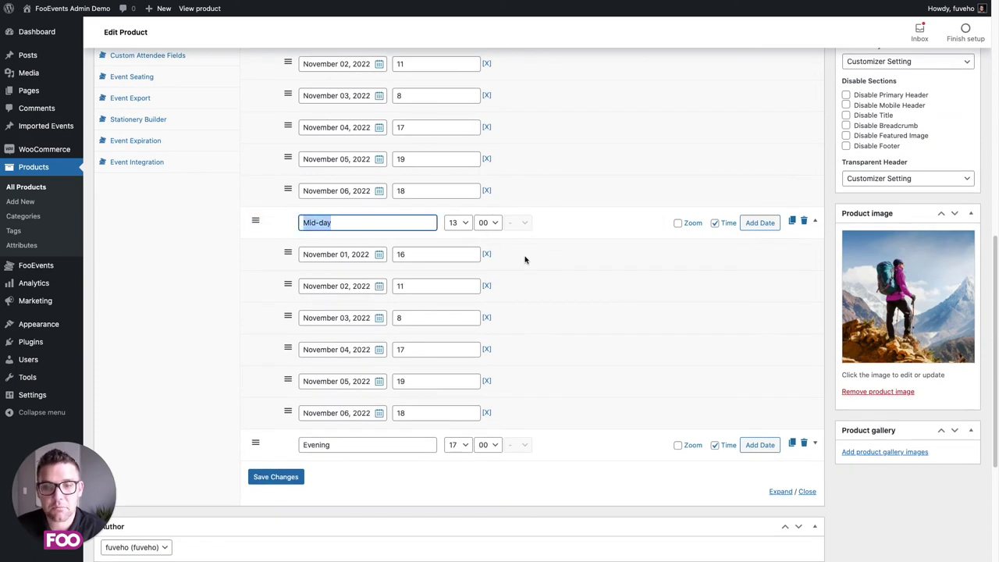
pyautogui.scroll(1, 529, 195)
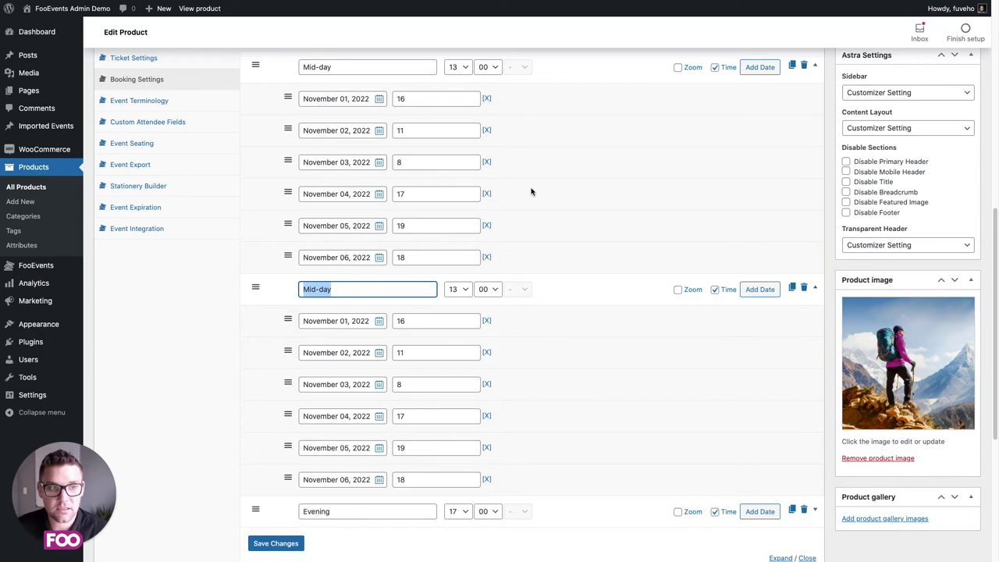
# Display the bookable product's ticket settings and examine the option for showing booking details on tickets.
pyautogui.scroll(8, 535, 189)
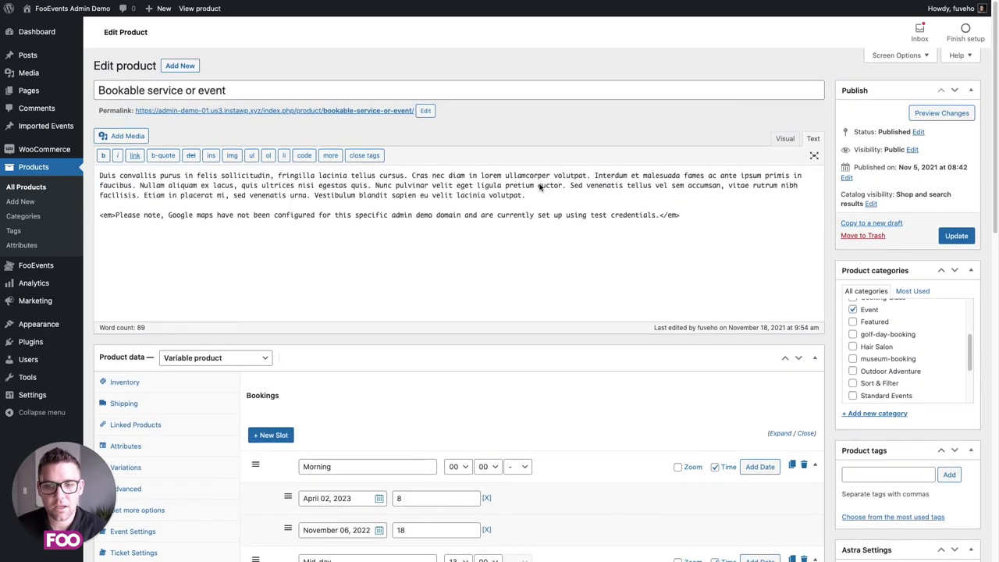
pyautogui.scroll(-4, 539, 188)
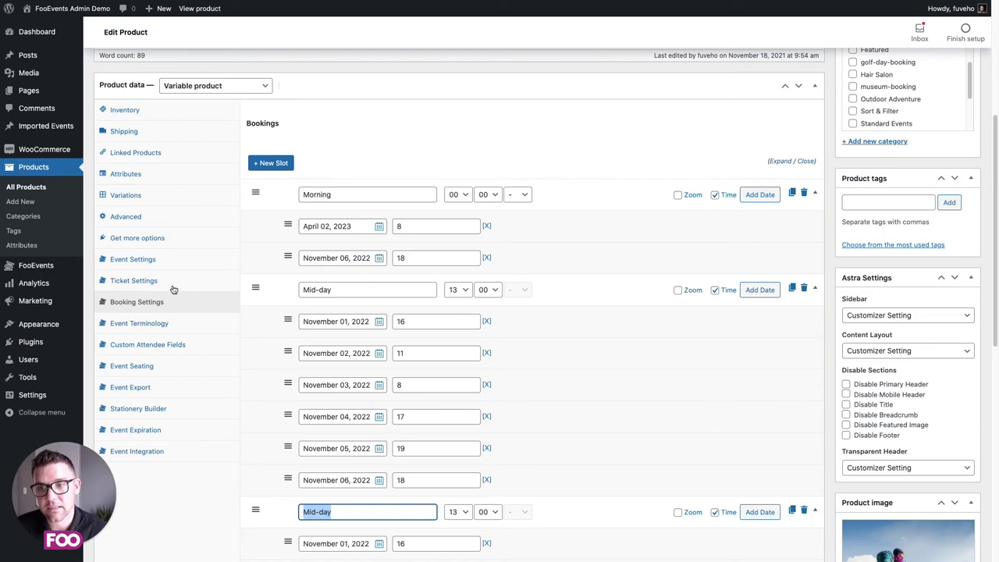
pyautogui.click(139, 285)
pyautogui.scroll(-8, 297, 258)
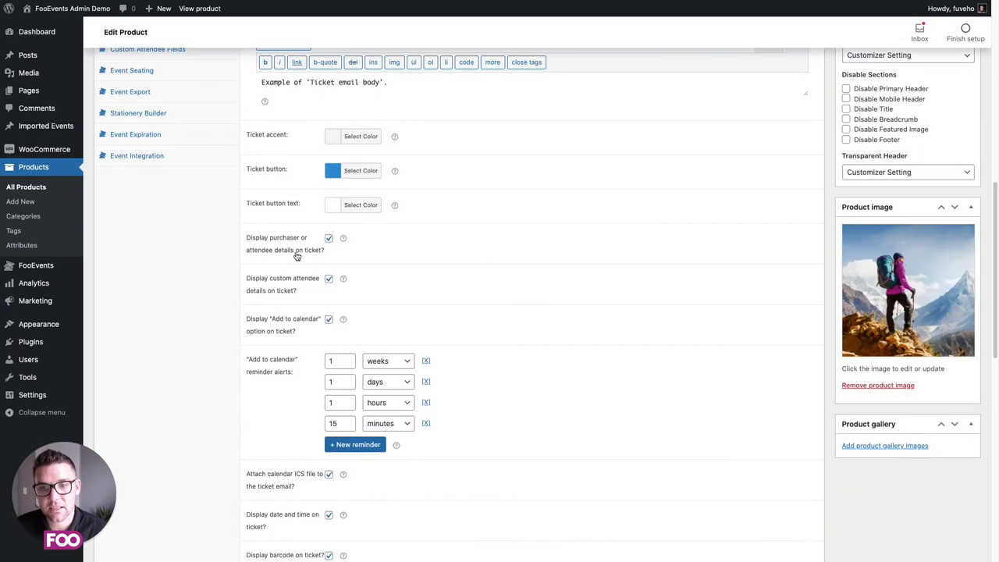
pyautogui.scroll(-1, 351, 269)
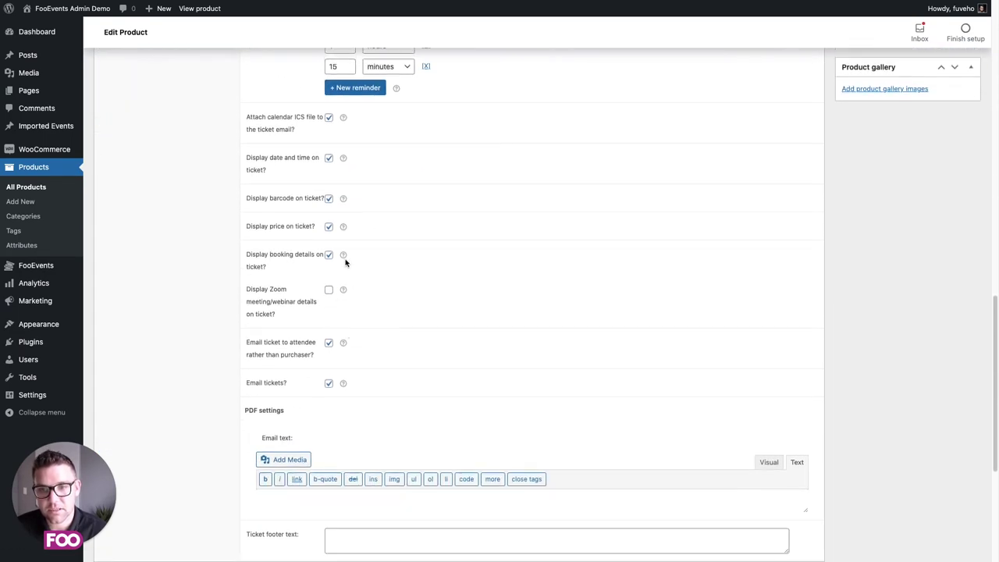
pyautogui.scroll(5, 344, 258)
pyautogui.scroll(3, 340, 259)
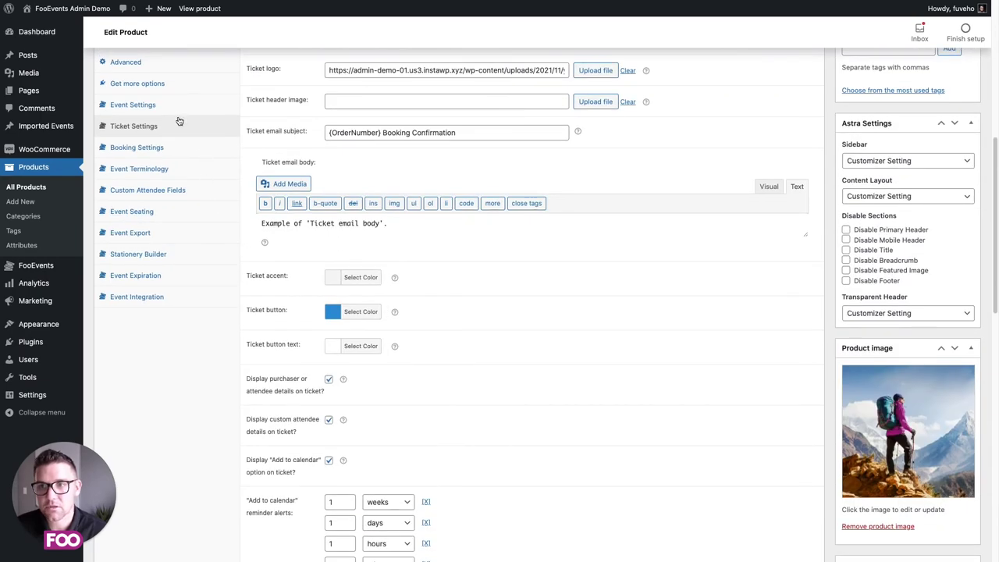
# Display the event settings and examine the booking options for slot and date display, stock availability, out-of-stock dates and selection order.
pyautogui.click(146, 107)
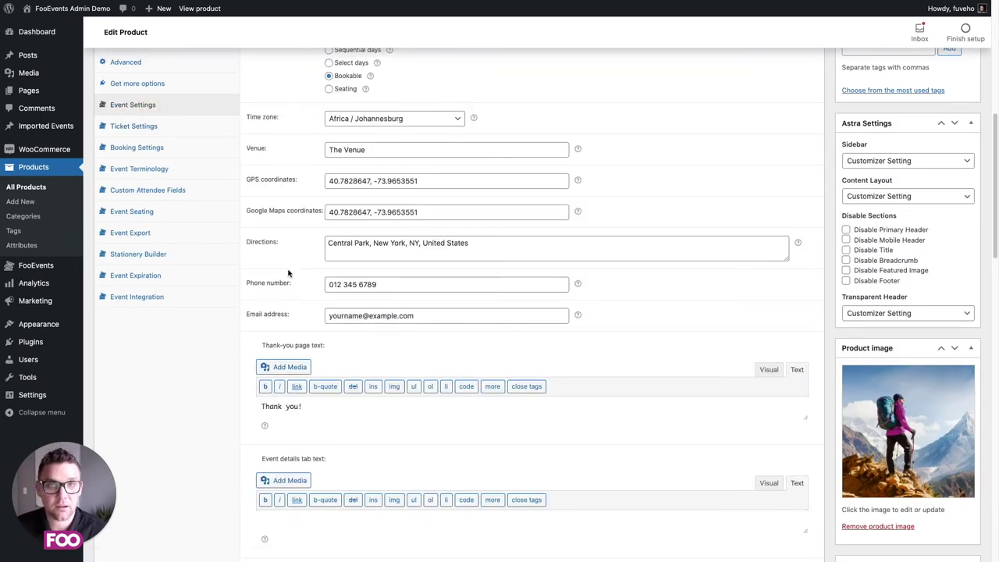
pyautogui.scroll(-6, 308, 279)
pyautogui.scroll(-2, 312, 278)
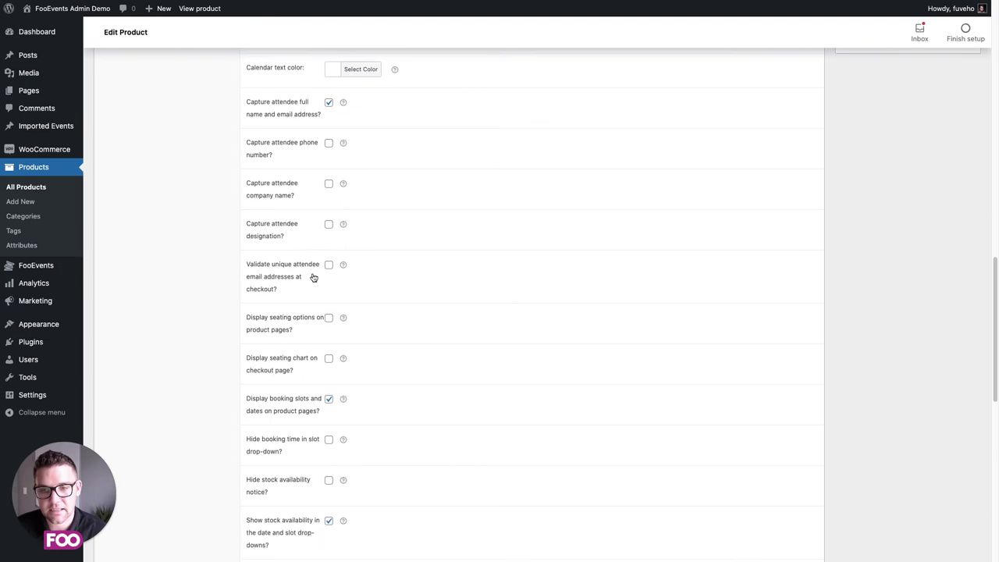
pyautogui.scroll(-1, 381, 280)
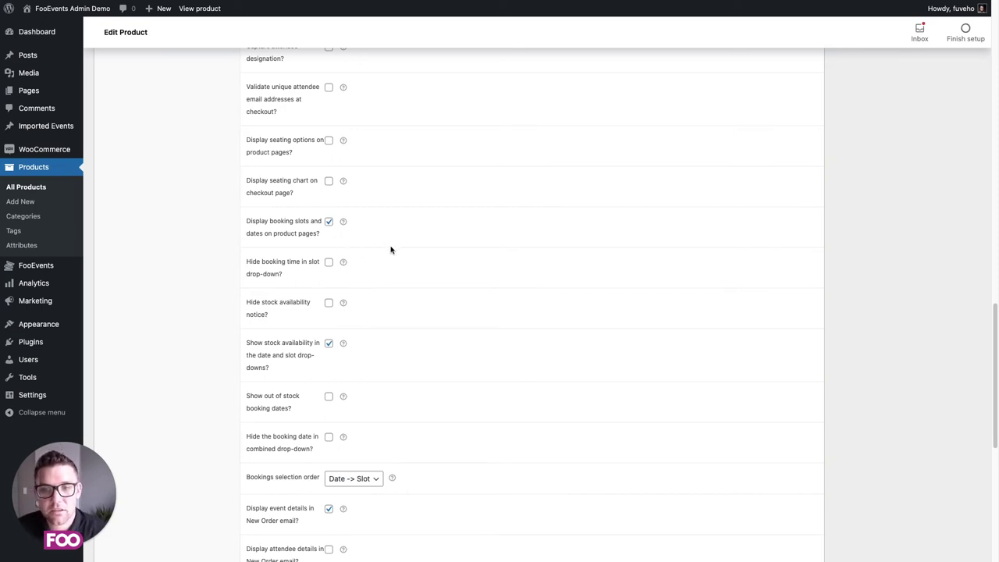
pyautogui.scroll(-1, 402, 223)
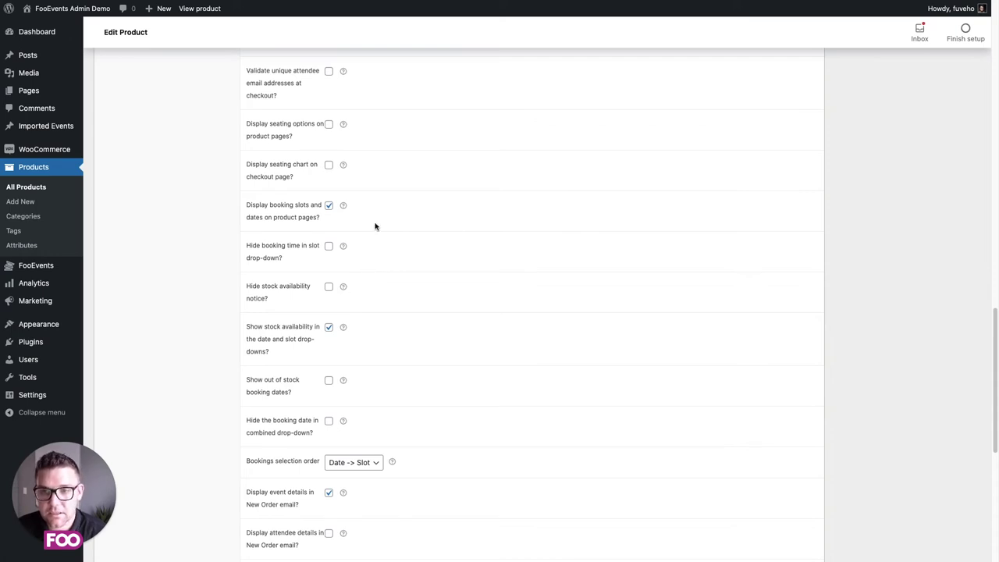
pyautogui.scroll(-2, 386, 234)
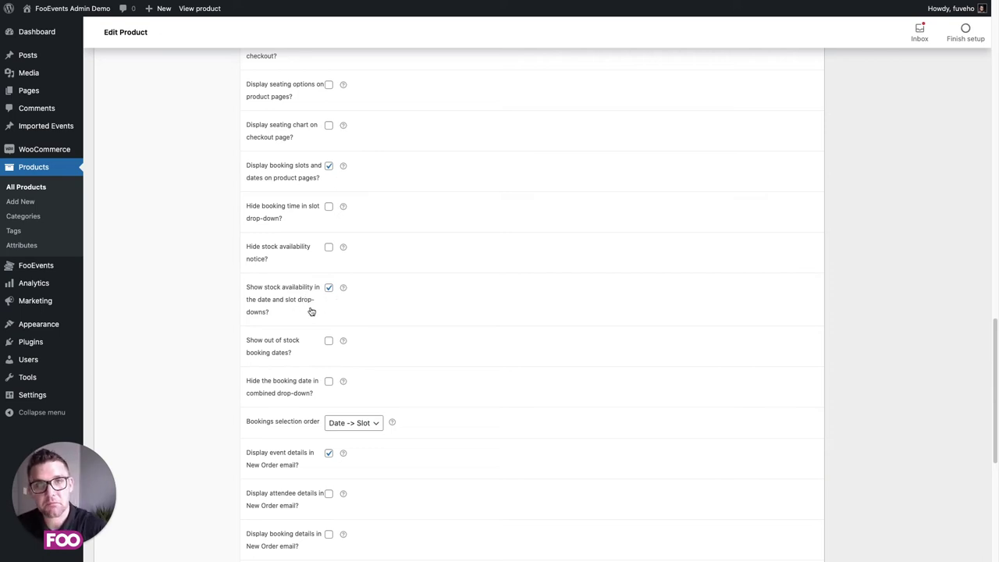
pyautogui.scroll(-1, 340, 304)
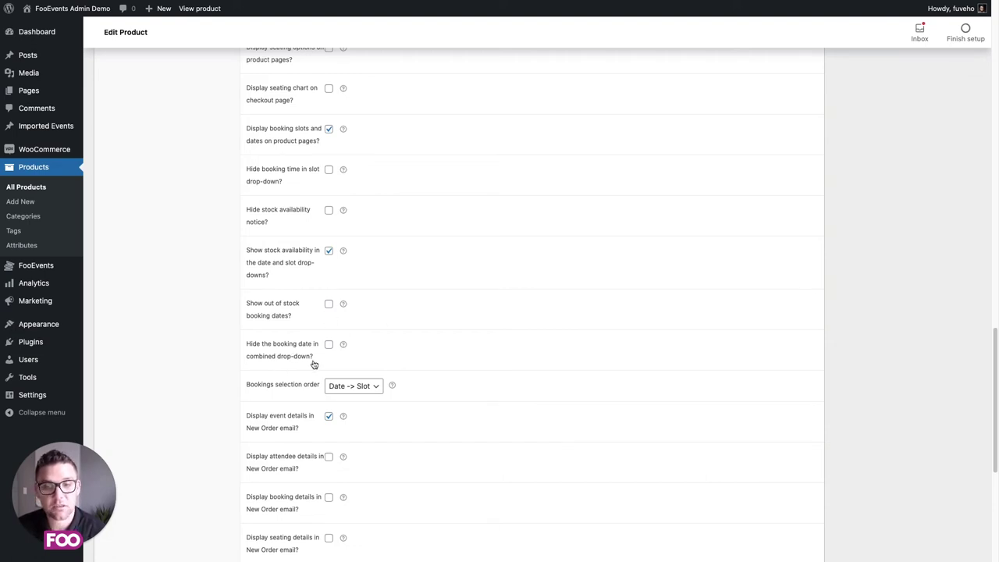
pyautogui.moveTo(341, 350)
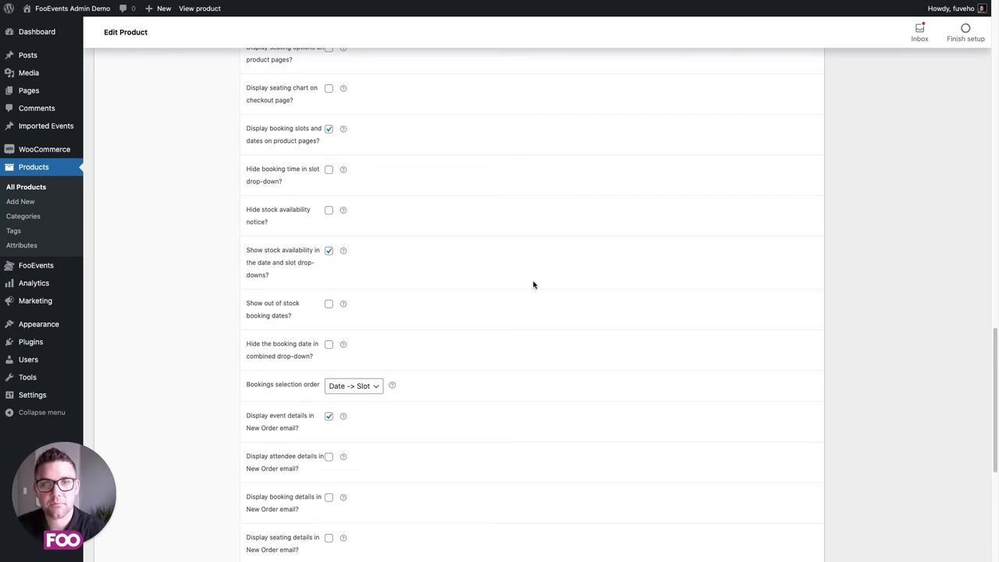
pyautogui.scroll(15, 625, 257)
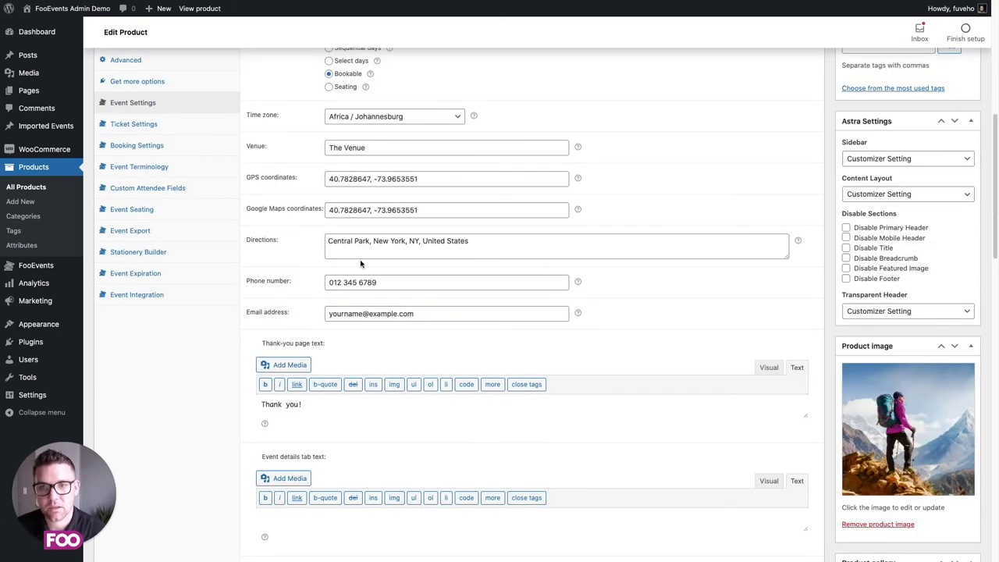
# Return to the booking settings and remove the dates after November 01, 2022 from both Mid-day slots.
pyautogui.click(134, 147)
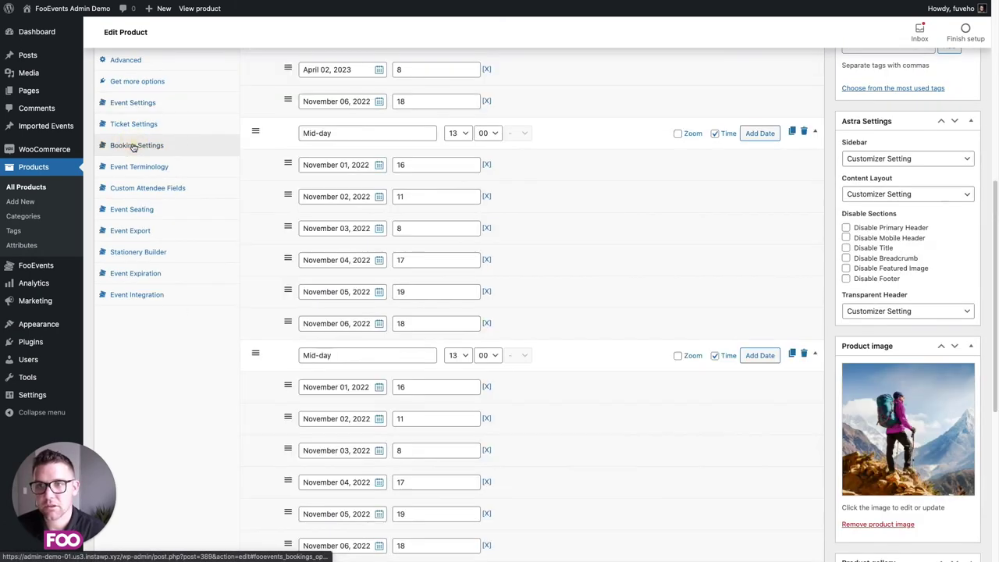
pyautogui.click(487, 323)
pyautogui.click(486, 292)
pyautogui.click(486, 260)
pyautogui.click(486, 228)
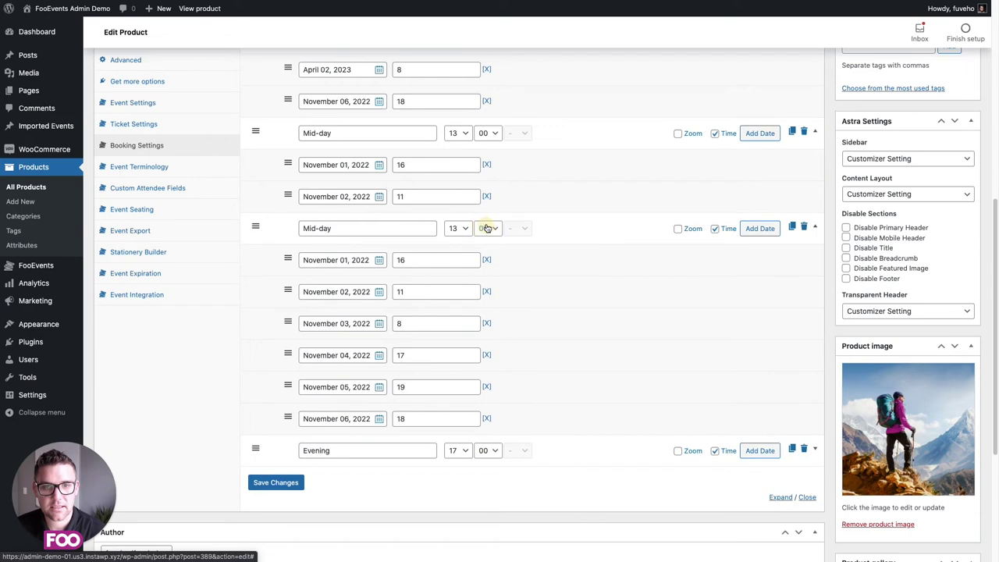
pyautogui.click(486, 196)
pyautogui.click(486, 386)
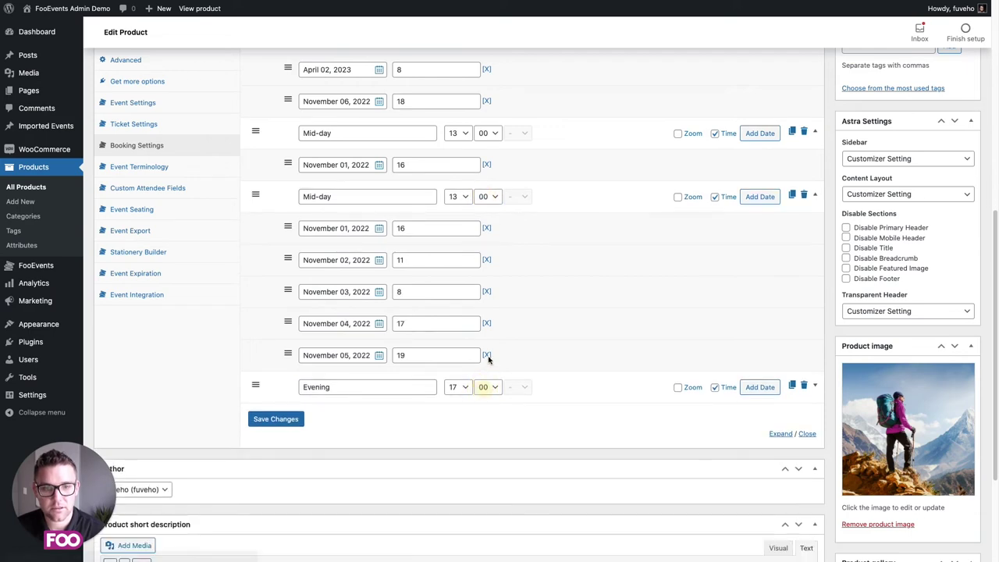
pyautogui.click(486, 355)
pyautogui.click(486, 323)
# Set the bookings selection order to Slot -> Date in the event settings and update the product.
pyautogui.scroll(2, 156, 292)
pyautogui.click(156, 290)
pyautogui.scroll(-5, 234, 281)
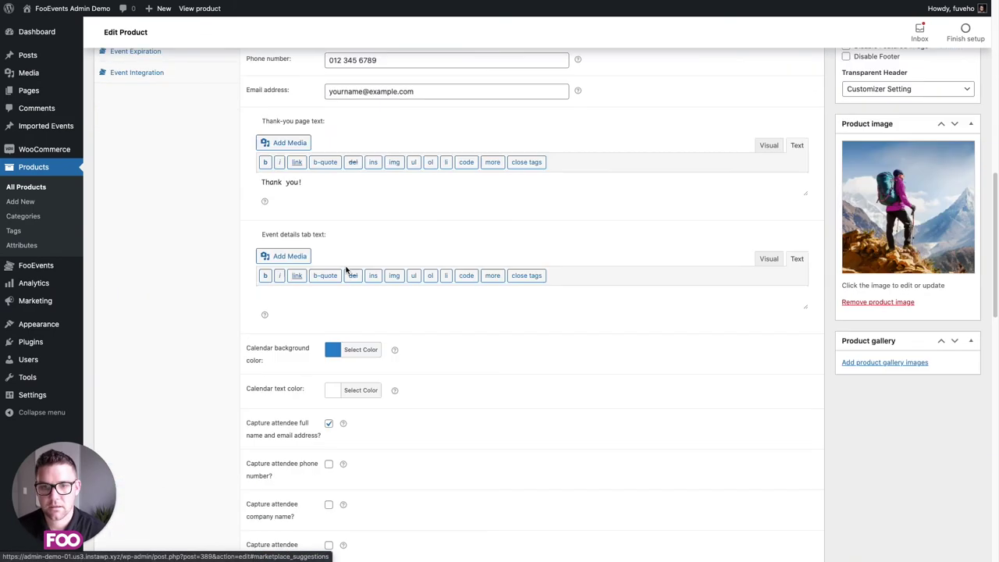
pyautogui.scroll(-10, 370, 312)
pyautogui.click(359, 273)
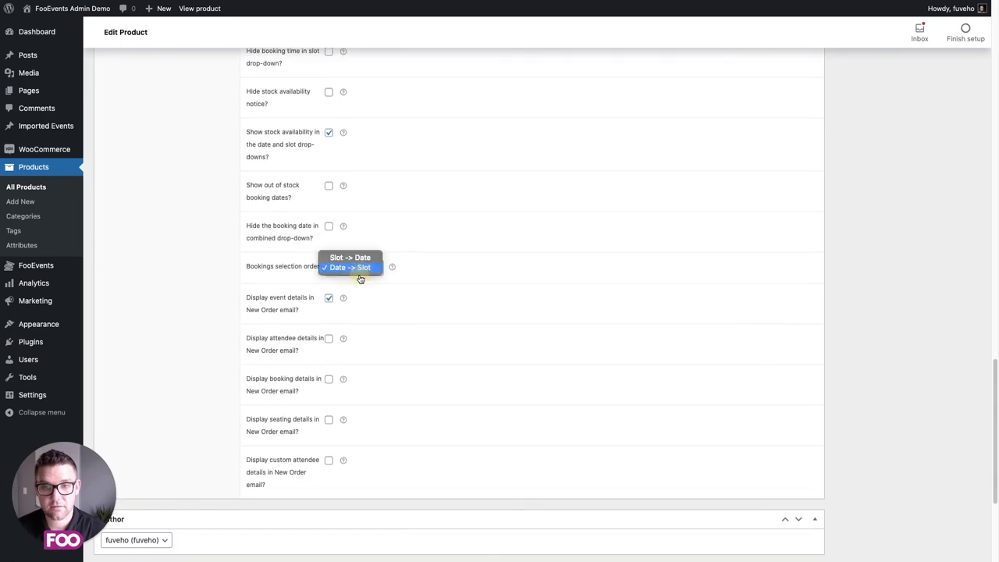
pyautogui.click(353, 257)
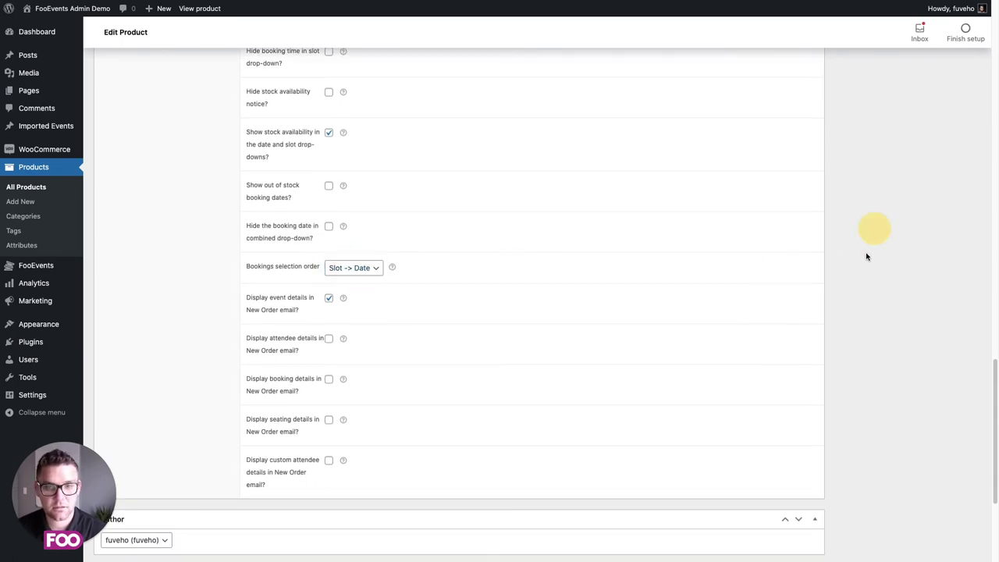
pyautogui.scroll(15, 867, 256)
pyautogui.click(955, 235)
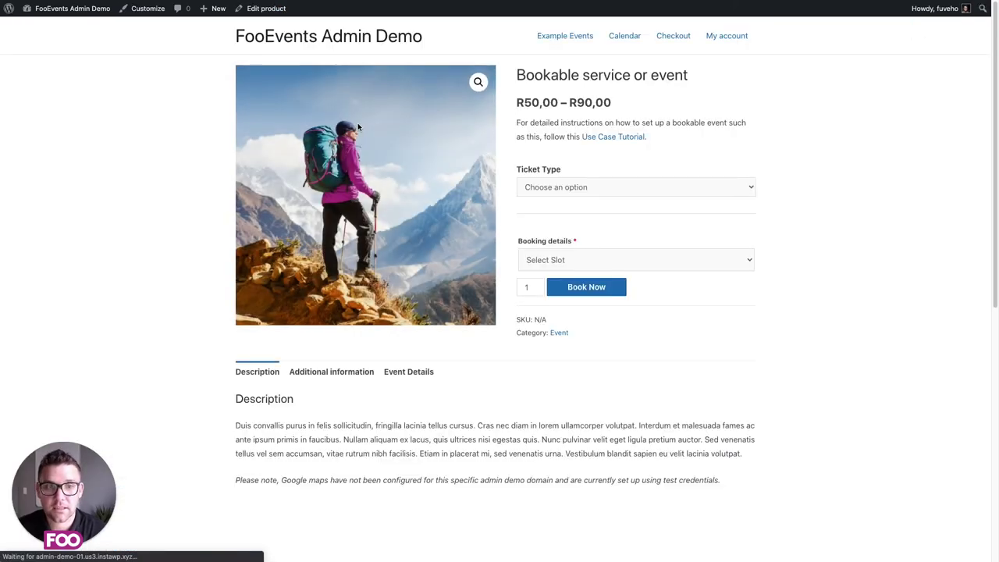
# On the store page, choose the Basic ticket type and the Morning slot for November 01, 2022, and book it.
pyautogui.click(654, 257)
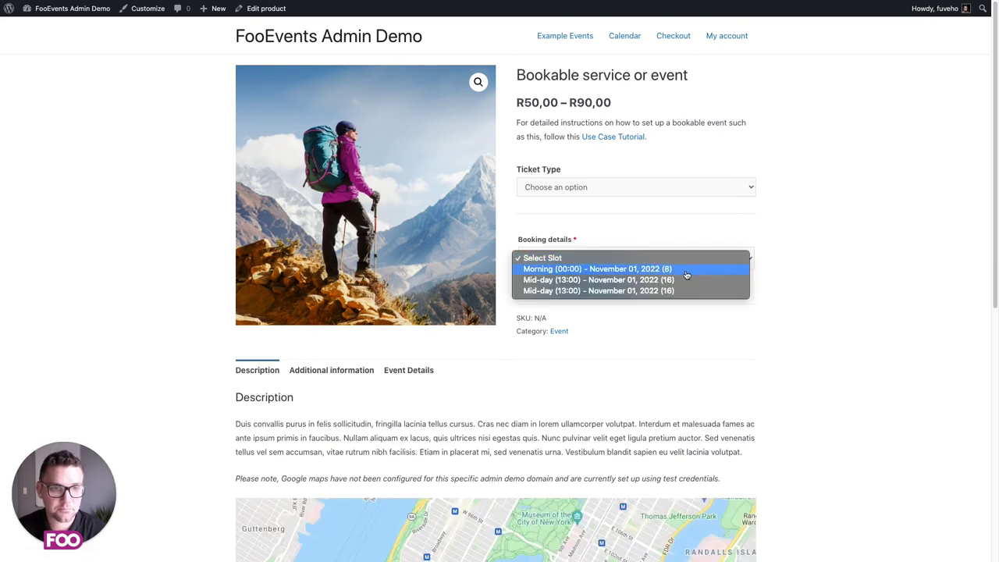
pyautogui.click(780, 259)
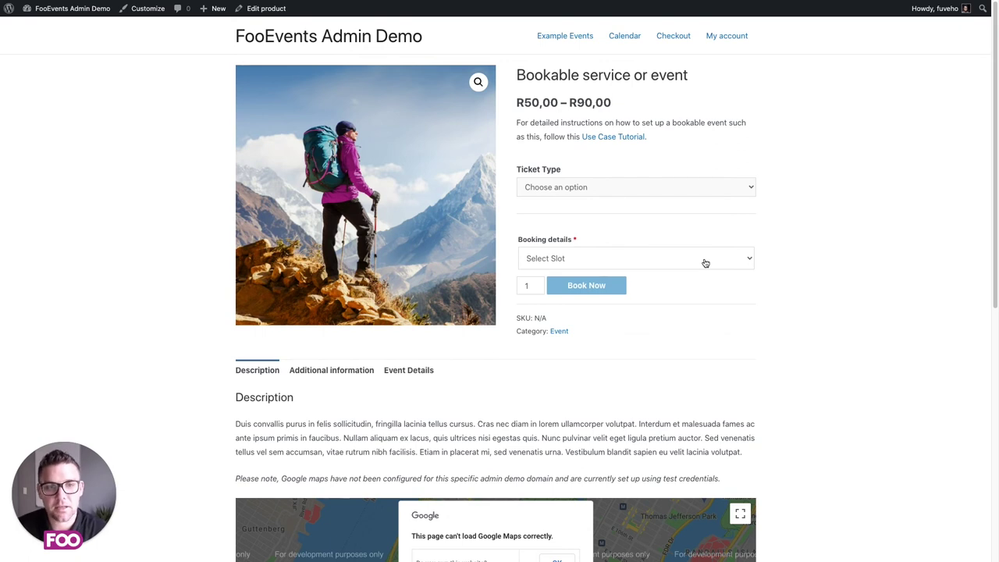
pyautogui.click(628, 191)
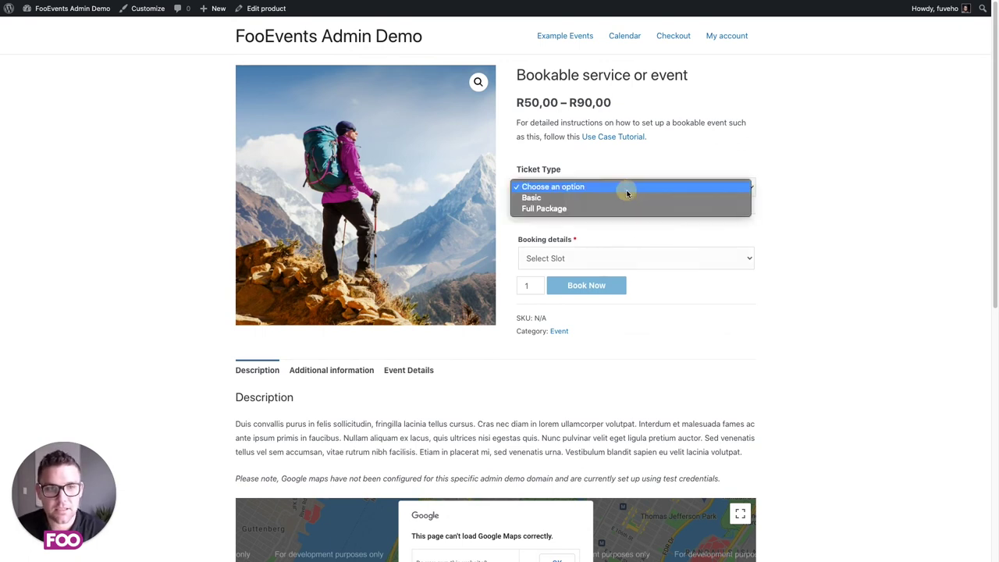
pyautogui.click(623, 198)
pyautogui.click(637, 303)
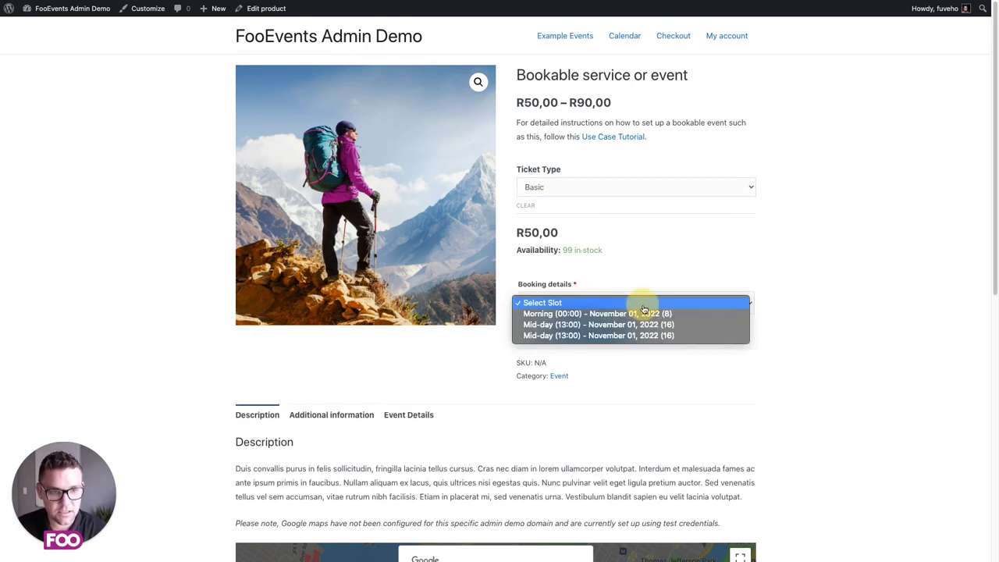
pyautogui.click(631, 315)
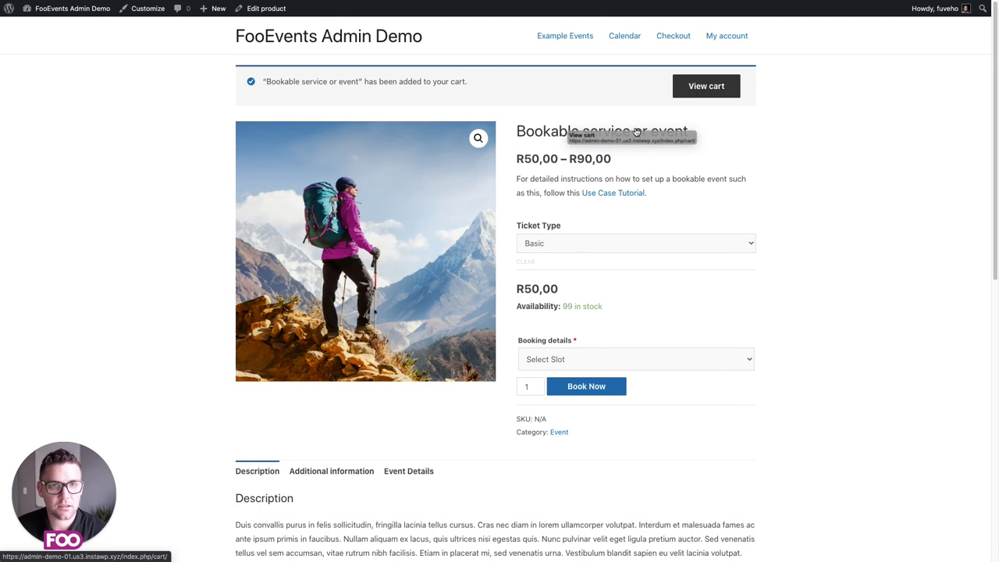
# View the cart with the Morning booking, proceed to checkout and look through the checkout form.
pyautogui.click(696, 88)
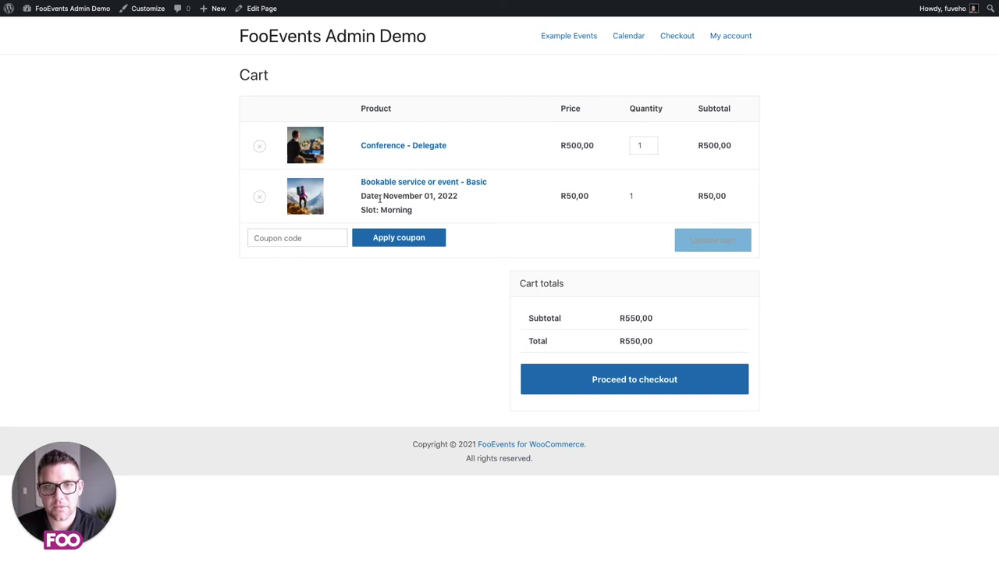
pyautogui.click(647, 382)
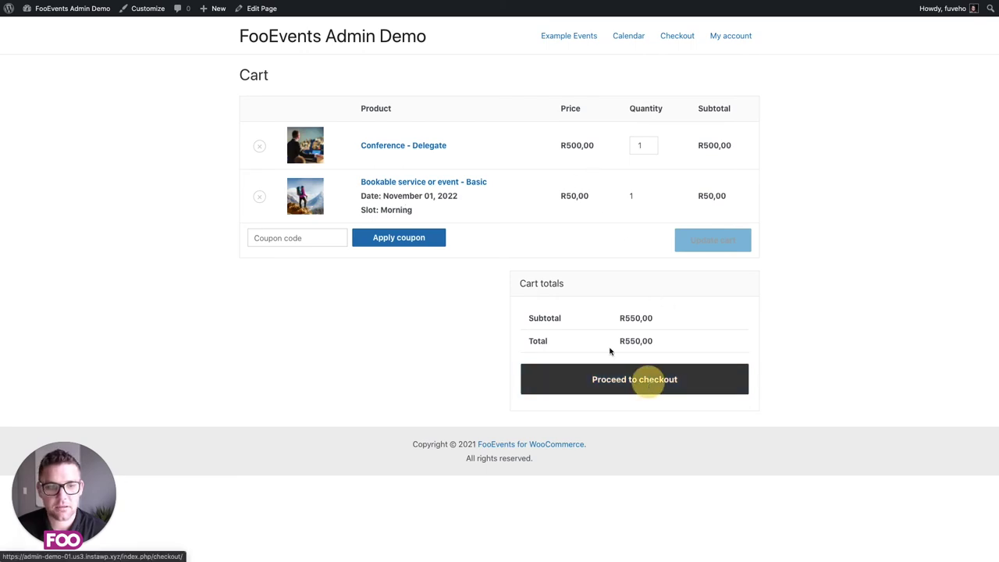
pyautogui.scroll(-7, 519, 187)
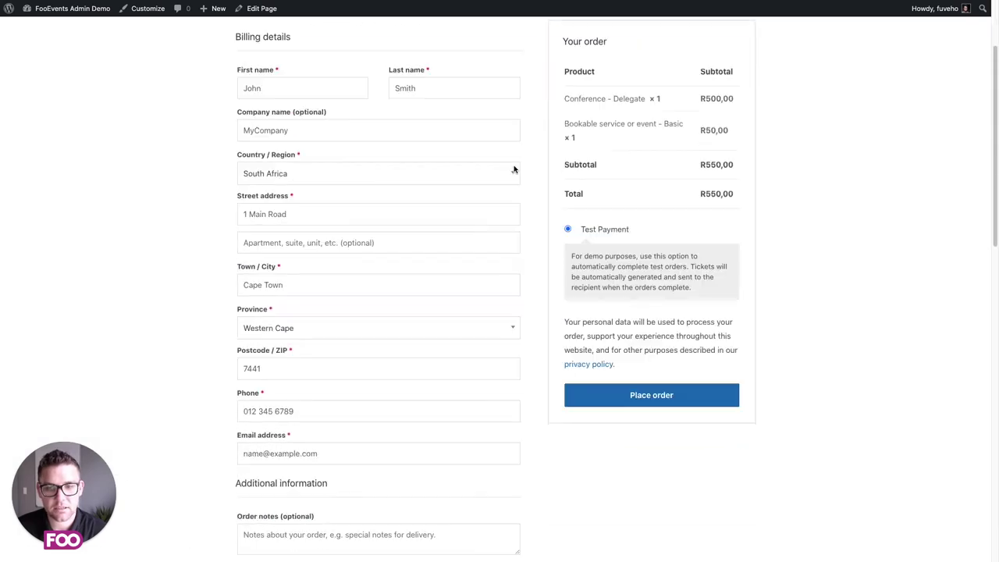
pyautogui.scroll(-6, 514, 168)
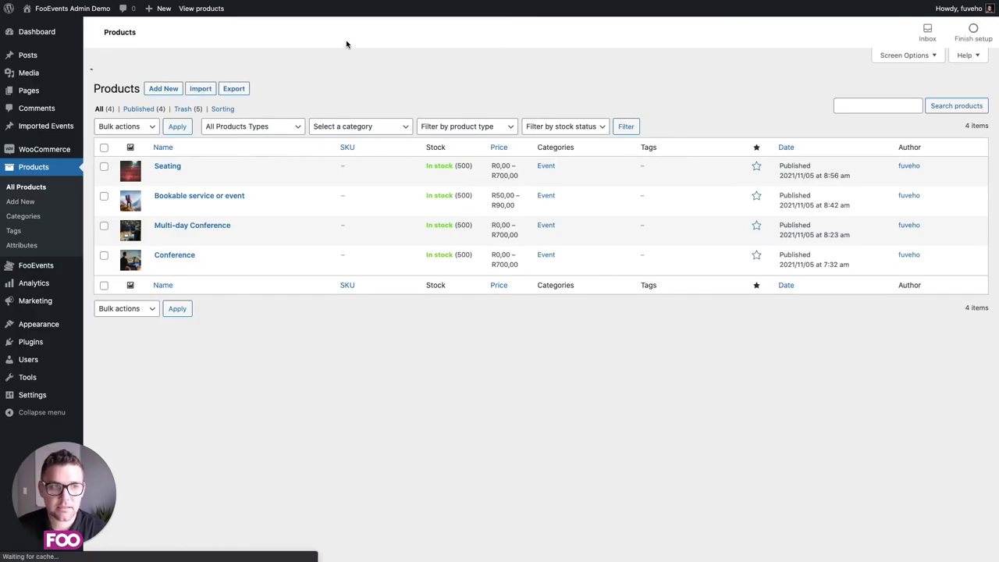
# Open the Seating product for editing and view its event settings and its event seating rows.
pyautogui.click(167, 144)
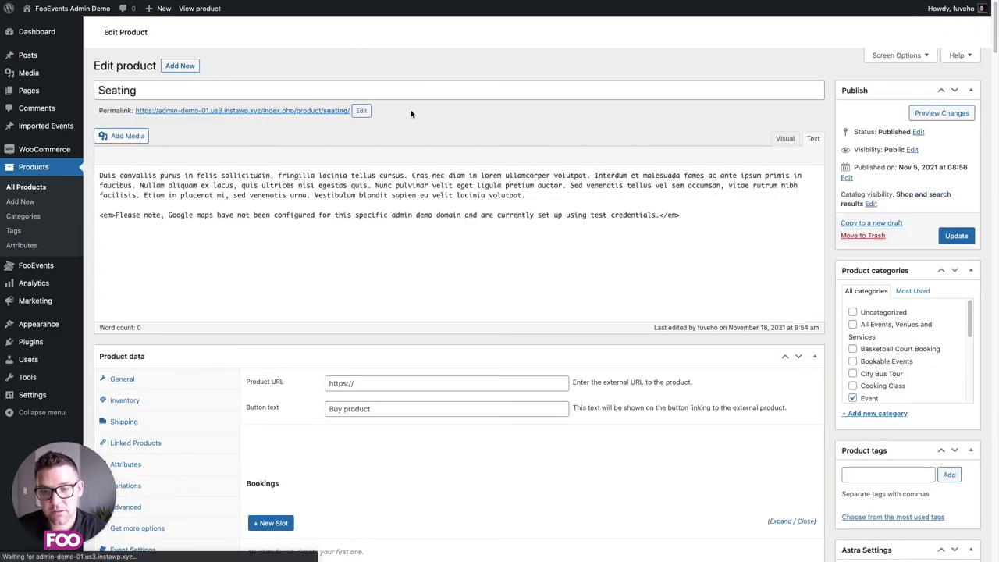
pyautogui.scroll(-3, 430, 125)
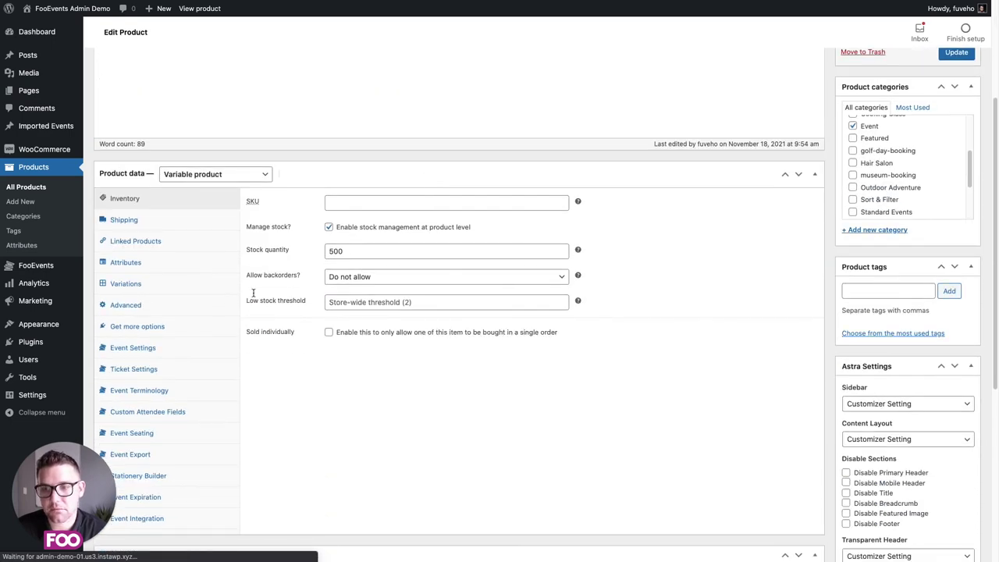
pyautogui.click(152, 354)
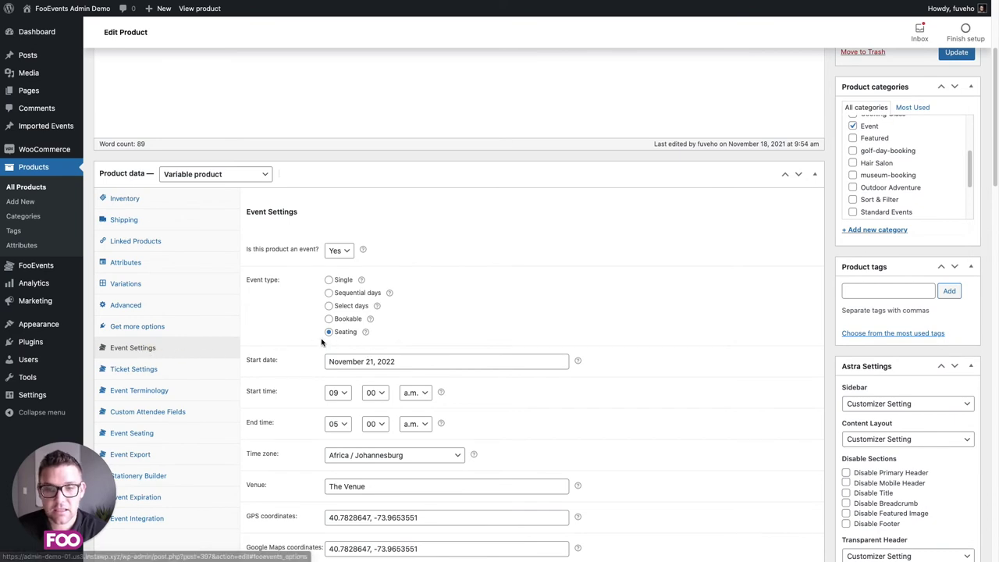
pyautogui.click(151, 435)
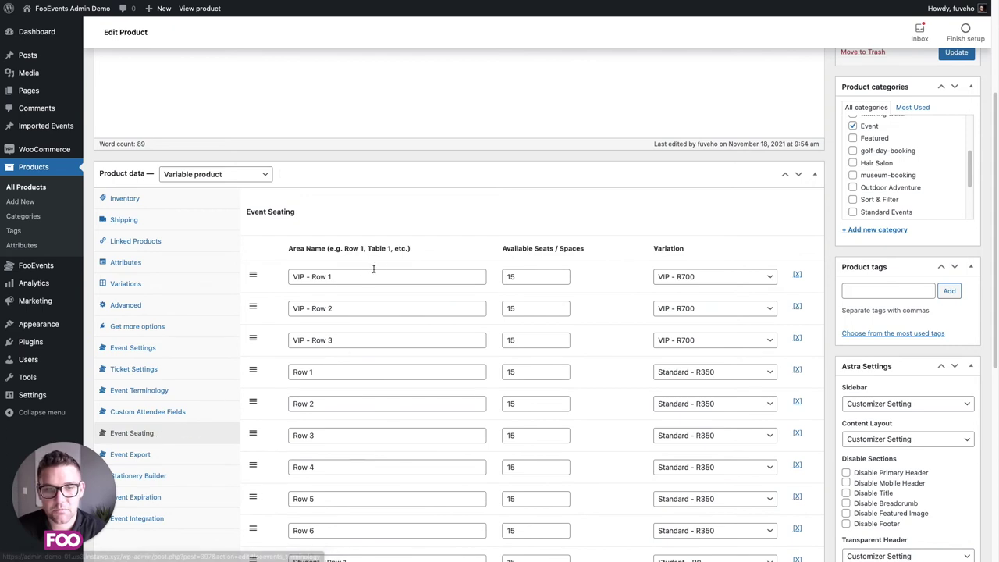
# Open the Seating product's store page, choose the VIP ticket type and select two seats from its seating chart.
pyautogui.scroll(-3, 437, 234)
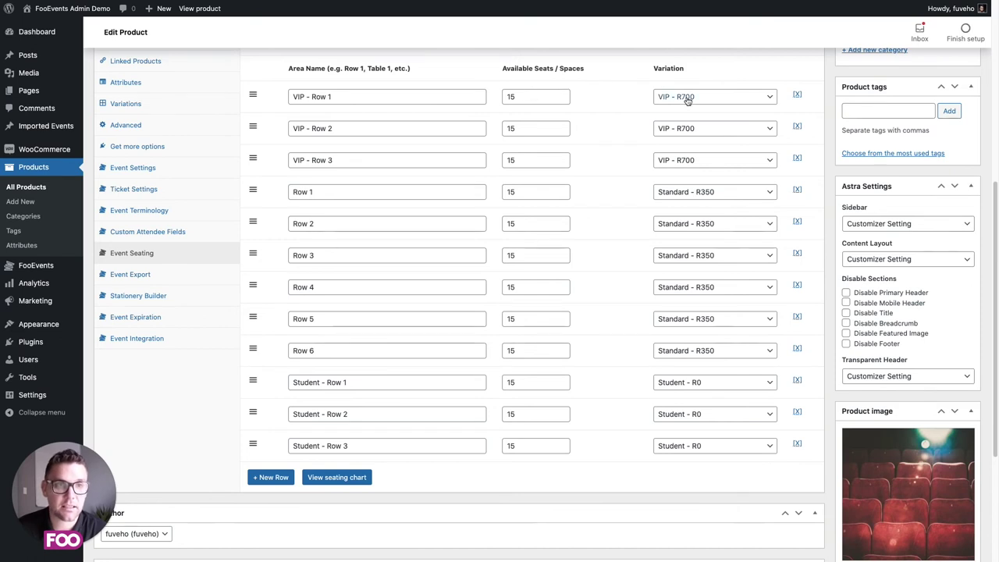
pyautogui.click(199, 9)
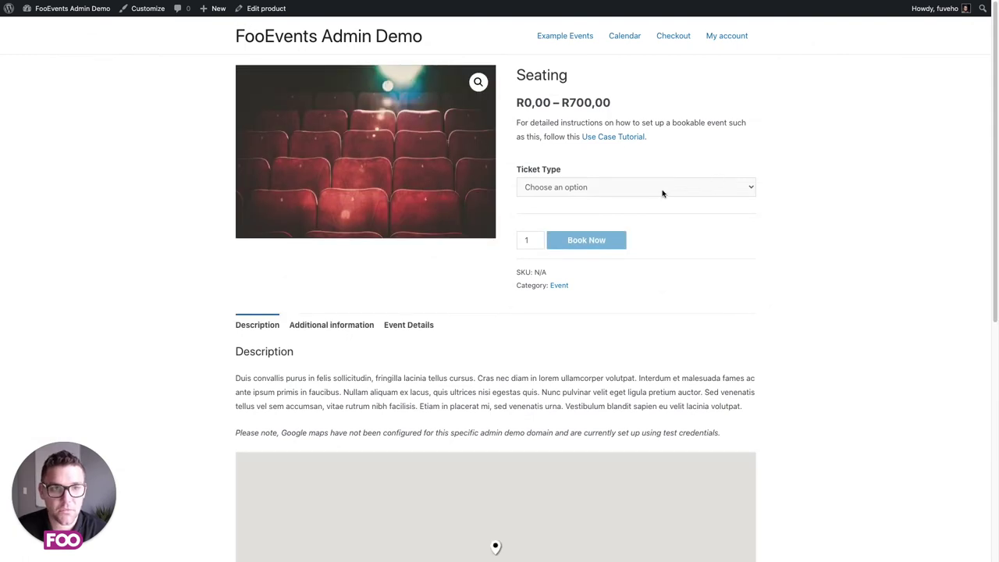
pyautogui.click(673, 190)
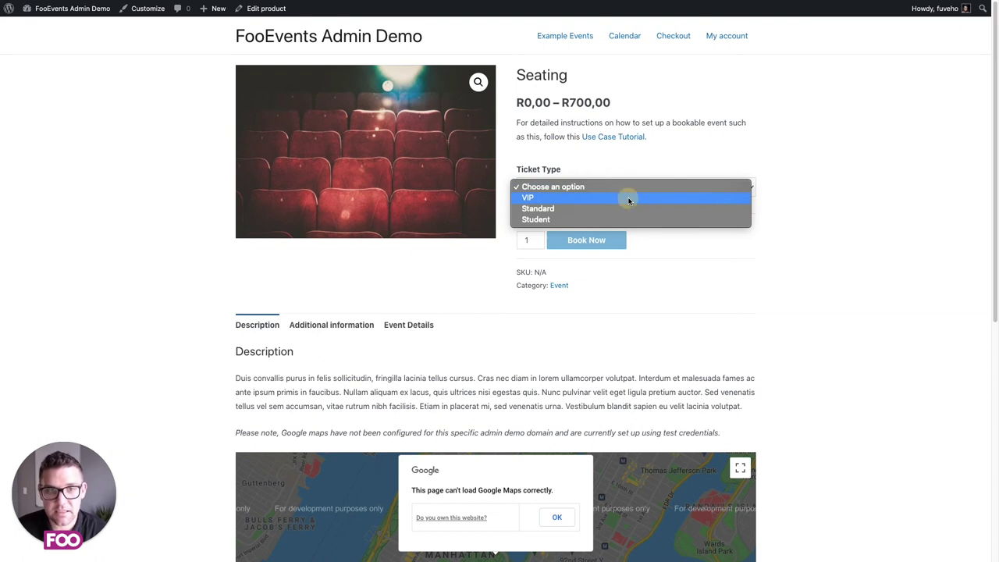
pyautogui.click(630, 198)
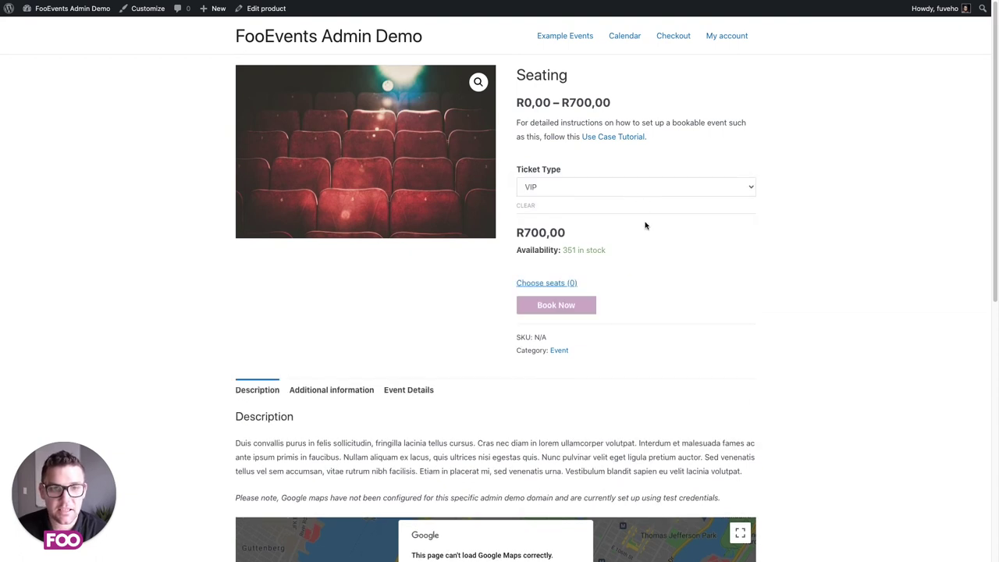
pyautogui.click(549, 285)
pyautogui.click(464, 291)
pyautogui.click(495, 292)
pyautogui.click(308, 408)
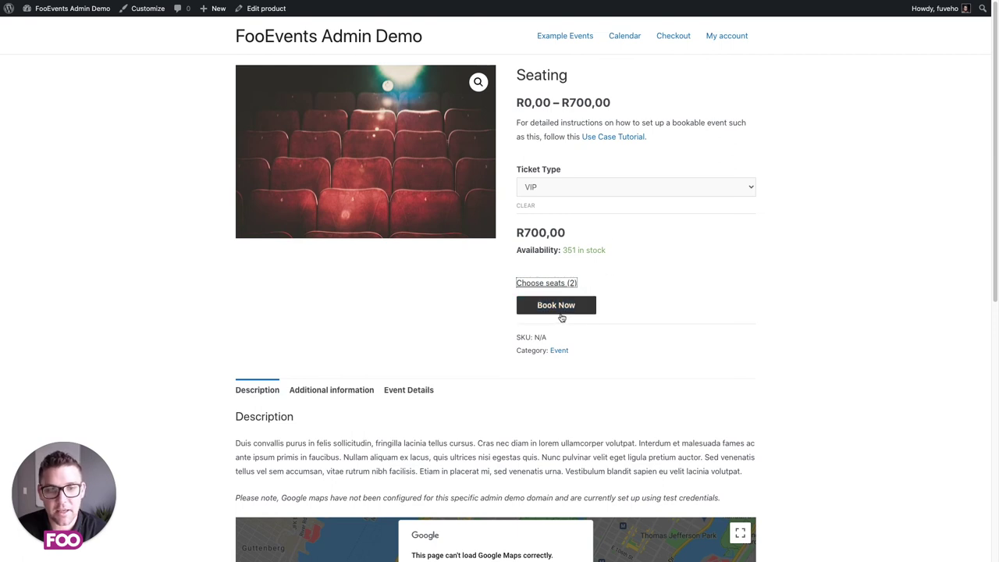
# Switch the ticket type to Standard and to Student, viewing the seating chart for each and closing it.
pyautogui.click(589, 187)
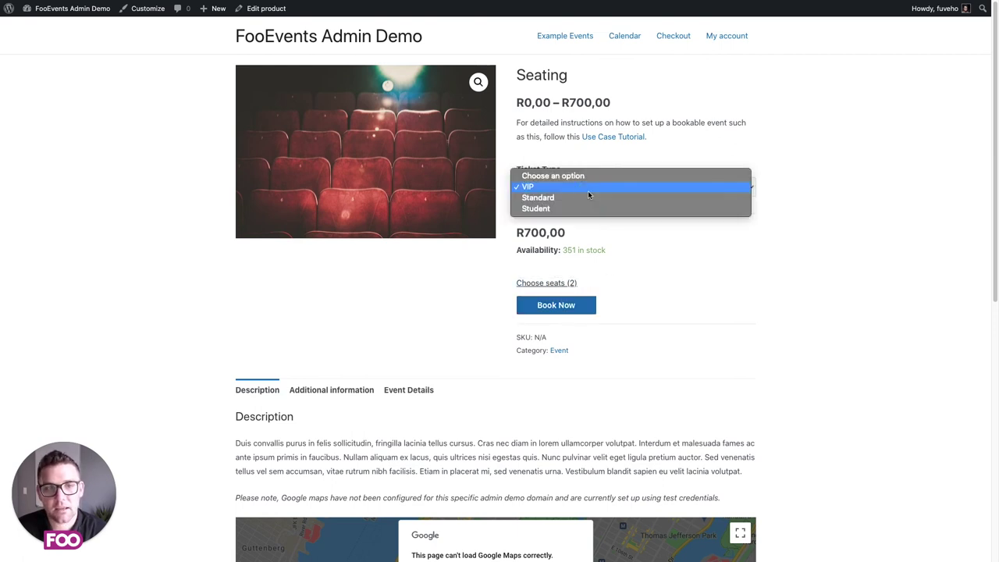
pyautogui.click(586, 199)
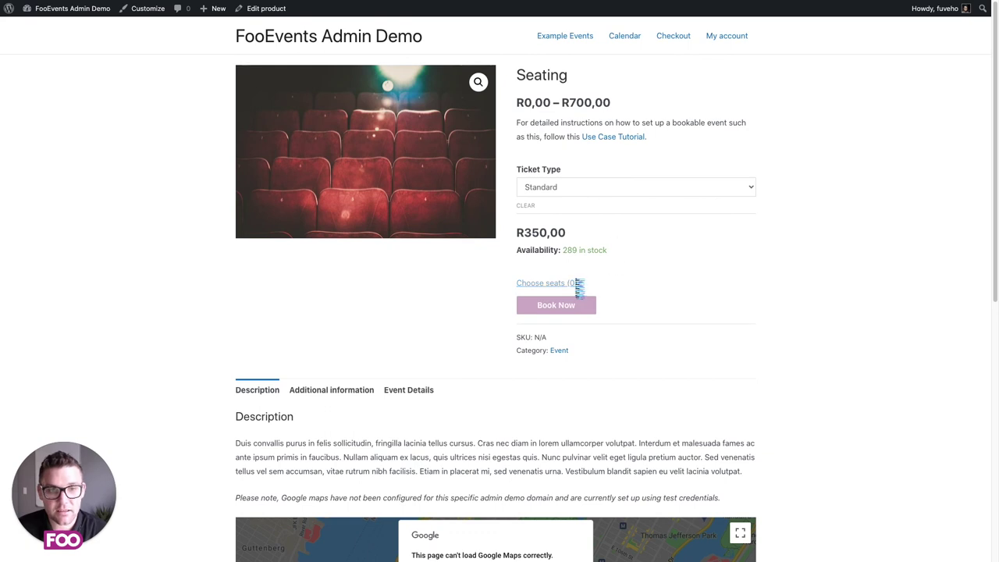
pyautogui.click(568, 287)
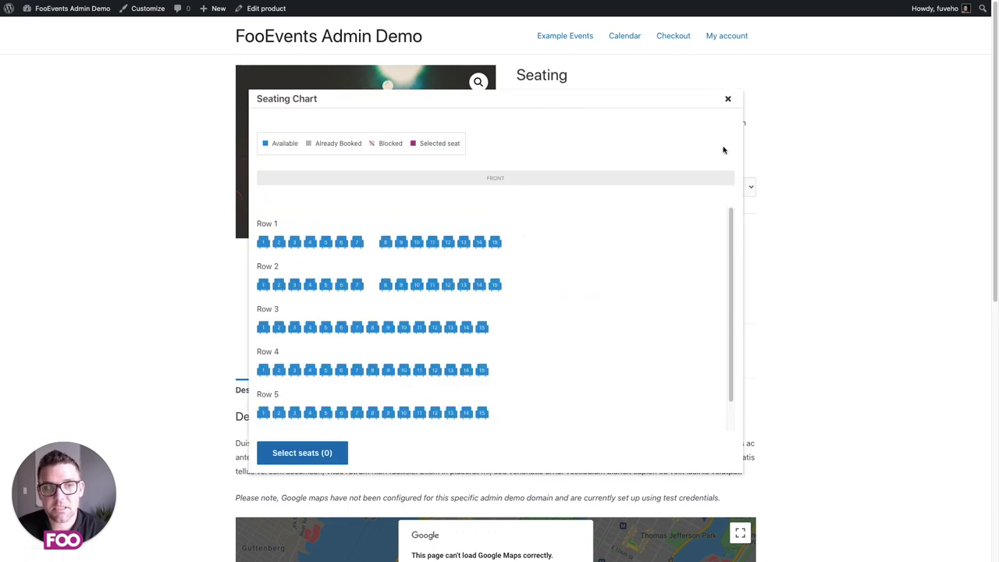
pyautogui.click(728, 99)
pyautogui.click(635, 187)
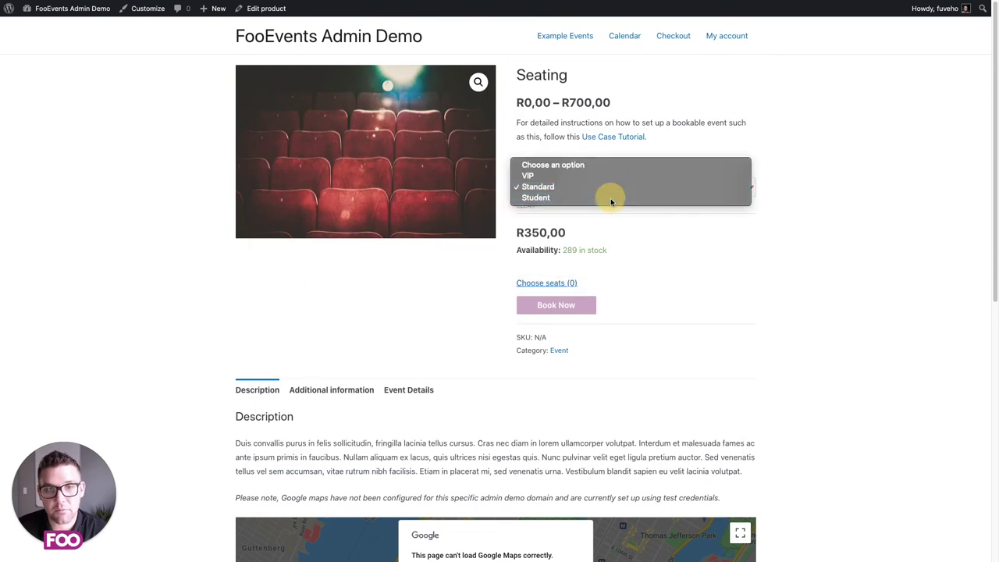
pyautogui.click(609, 199)
pyautogui.click(559, 284)
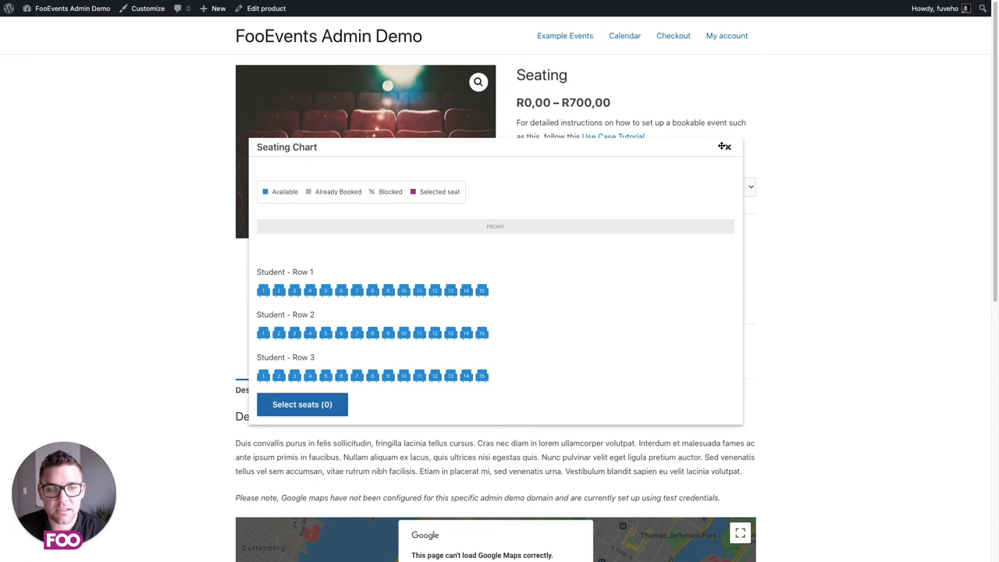
pyautogui.click(724, 146)
# Return to editing the Seating product and look through the full seating chart in its event seating settings.
pyautogui.click(266, 7)
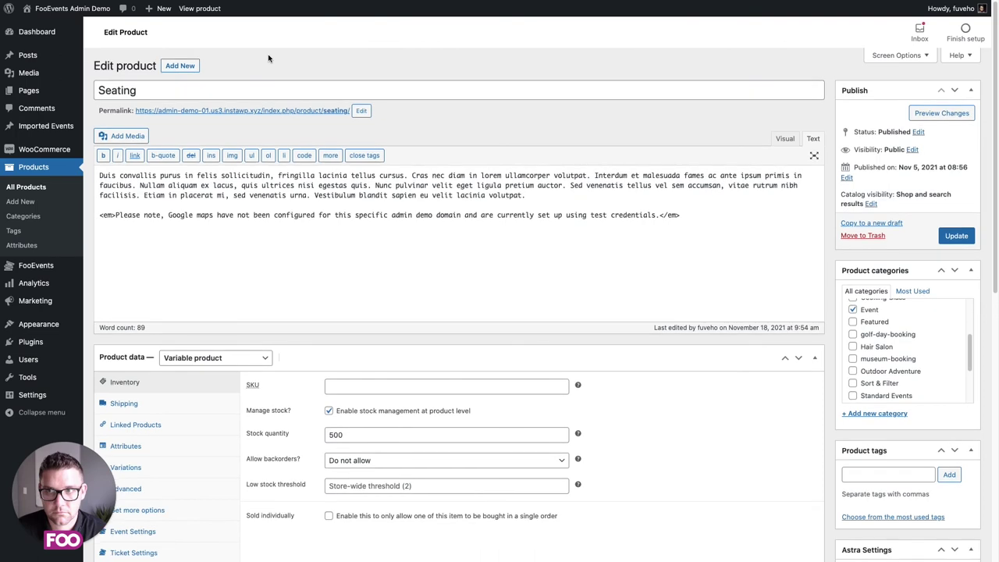
pyautogui.scroll(-5, 269, 59)
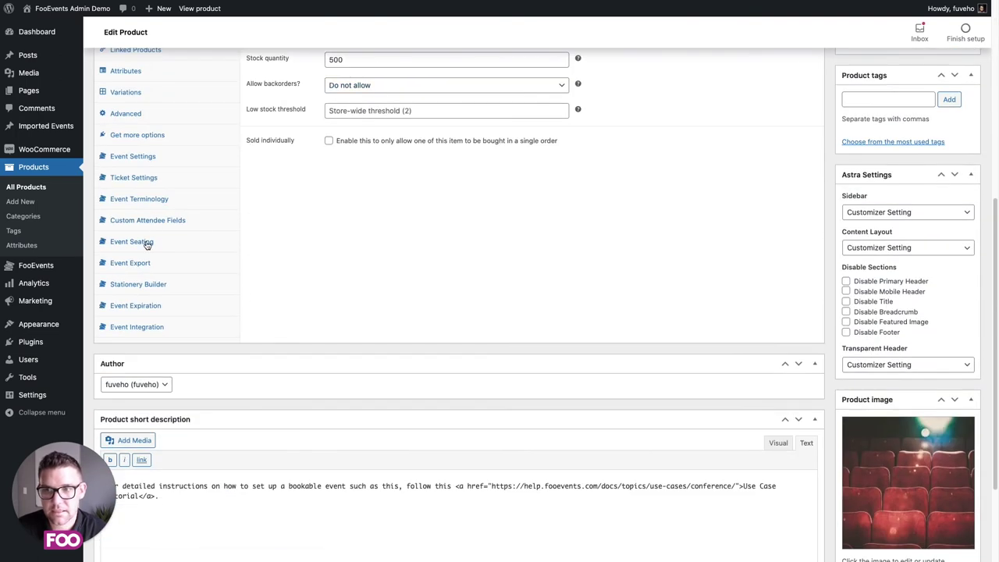
pyautogui.click(147, 243)
pyautogui.scroll(1, 197, 212)
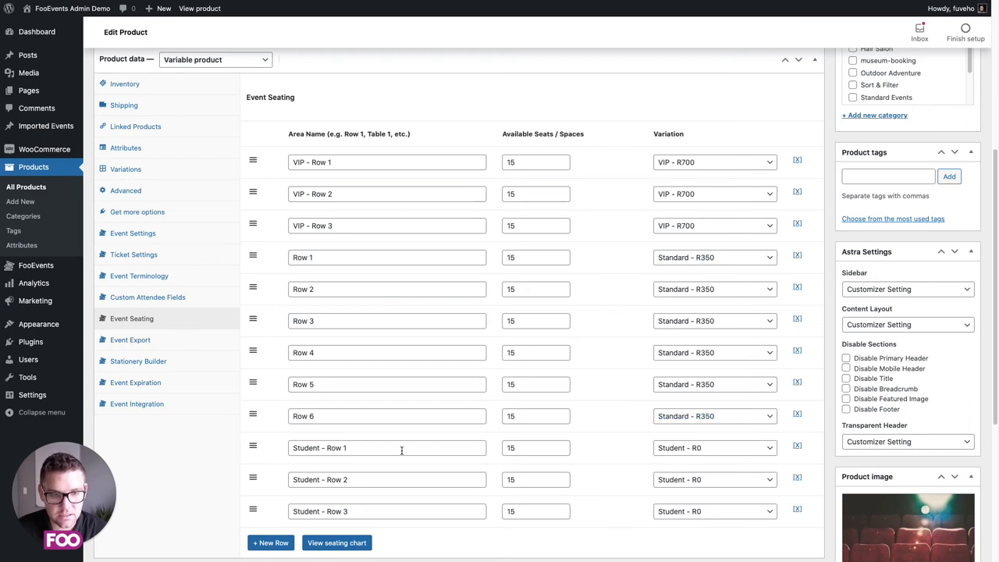
pyautogui.click(334, 543)
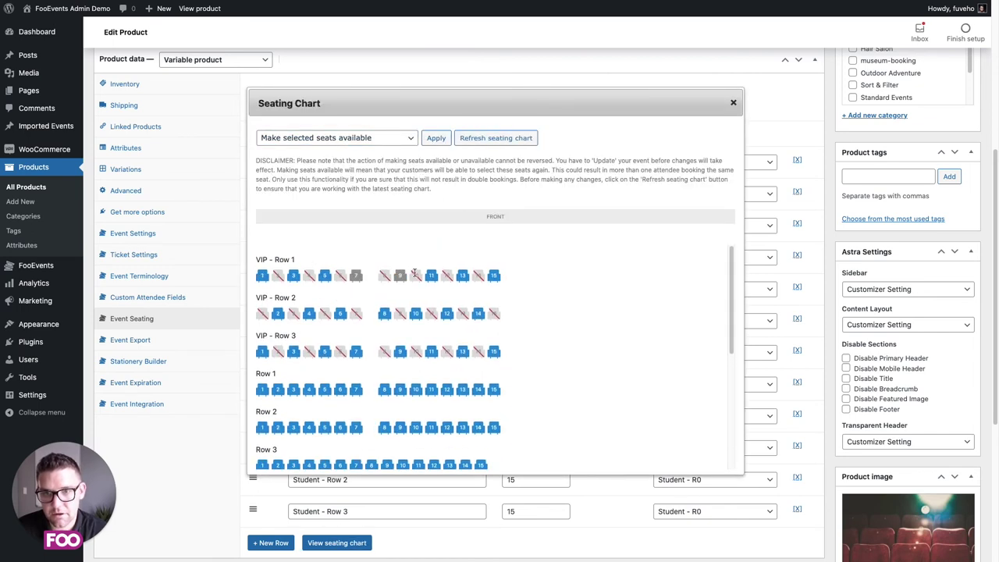
pyautogui.scroll(-5, 325, 422)
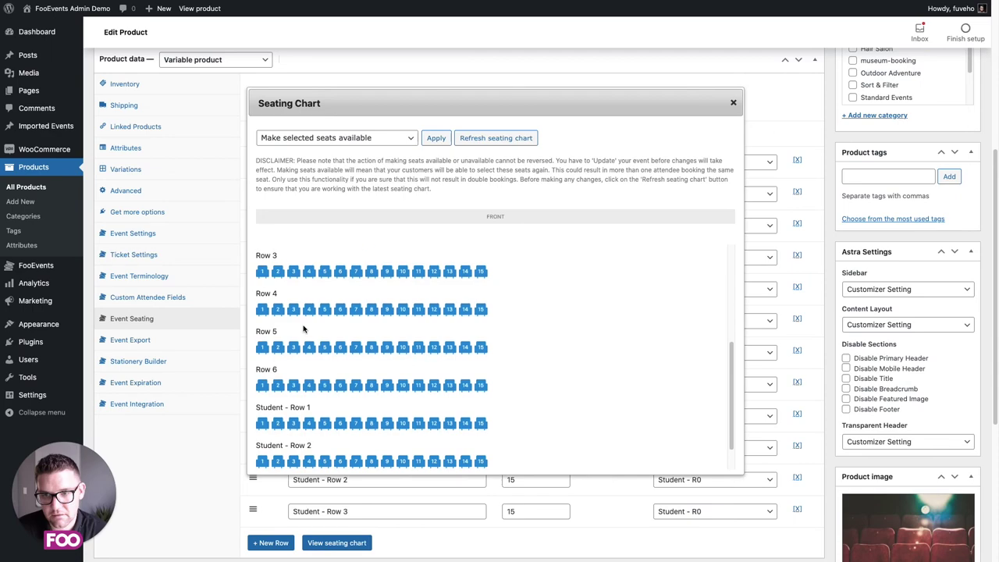
pyautogui.scroll(-3, 383, 289)
pyautogui.scroll(10, 393, 334)
pyautogui.scroll(-5, 442, 289)
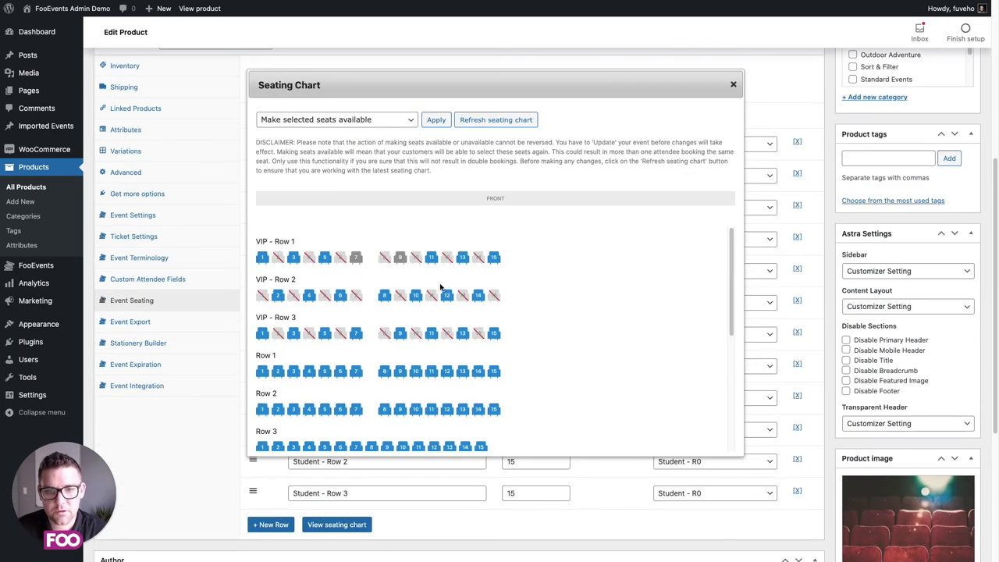
# Block seats 2, 4 and 6 of Row 1 in the seating chart.
pyautogui.click(277, 372)
pyautogui.click(309, 372)
pyautogui.click(339, 376)
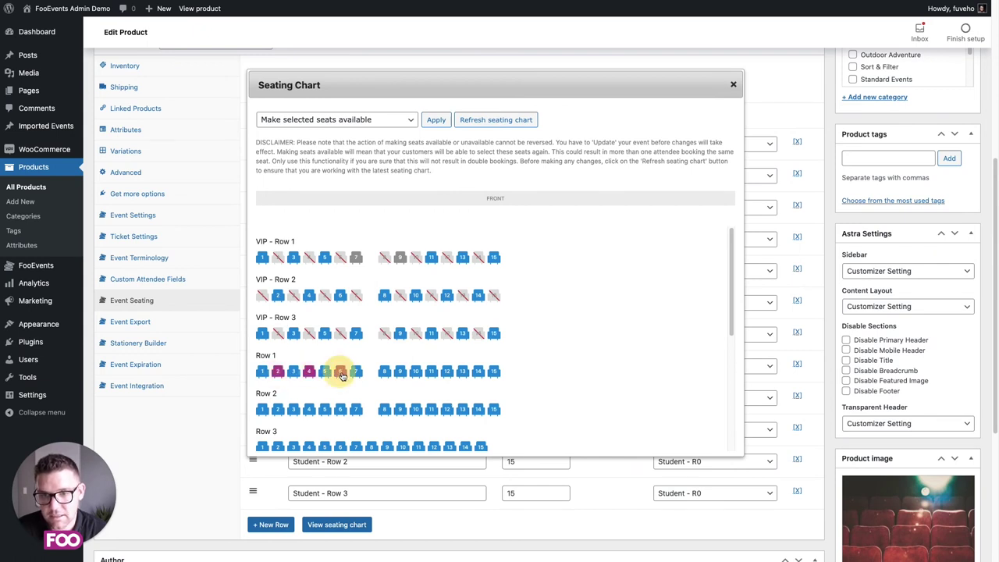
pyautogui.click(380, 122)
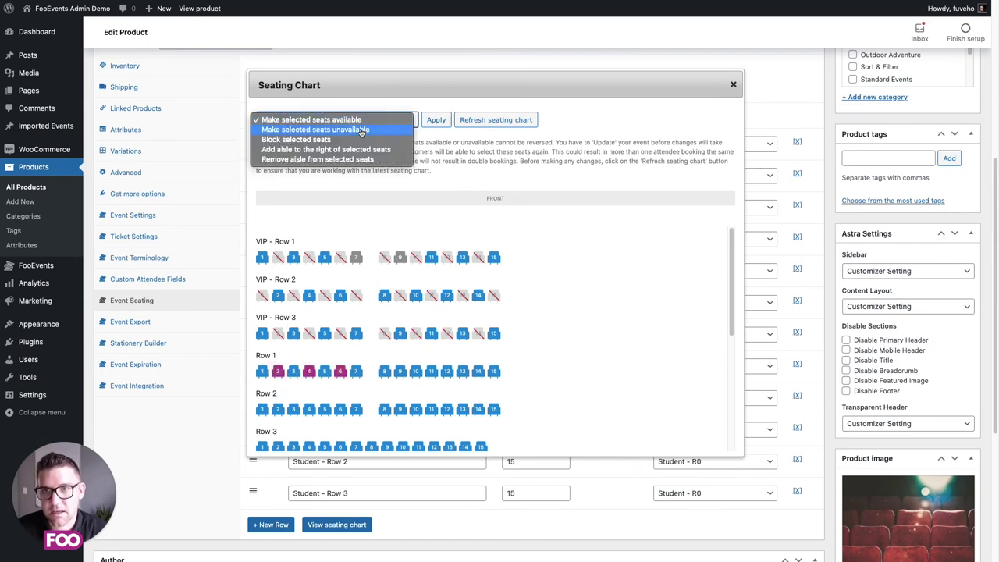
pyautogui.click(315, 140)
pyautogui.click(436, 121)
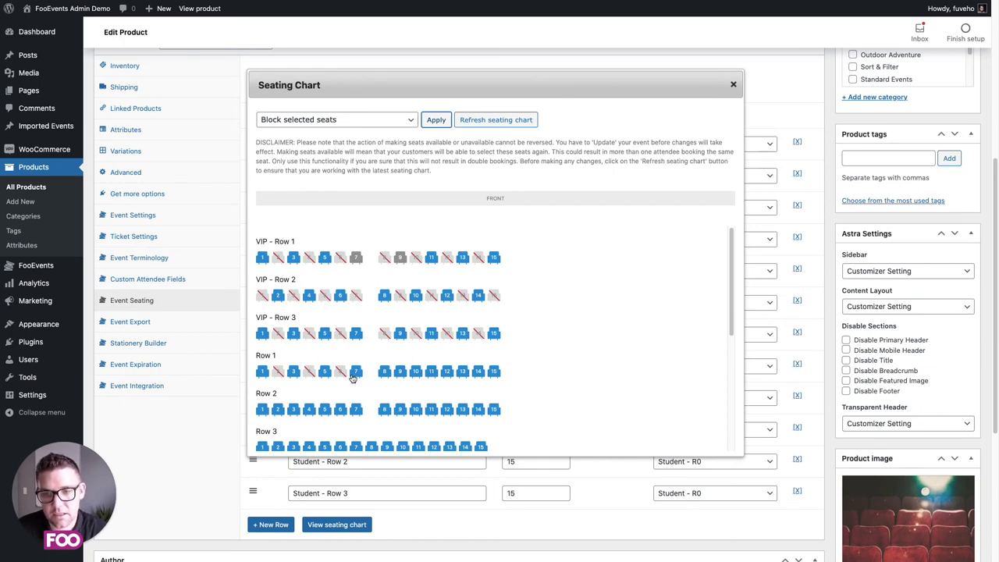
# Look over the available seat actions, including the aisle options, and close the seating chart.
pyautogui.click(392, 123)
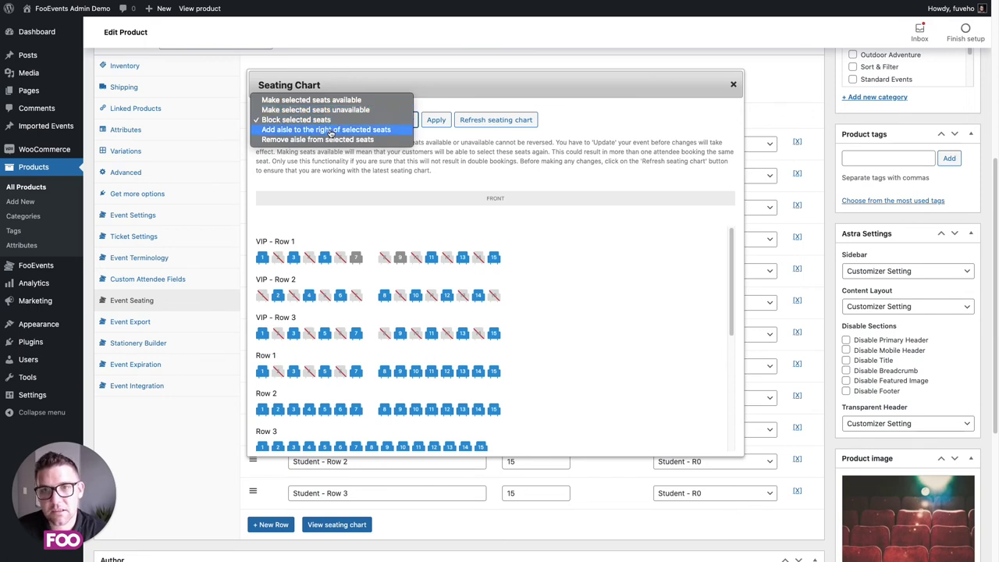
pyautogui.click(393, 190)
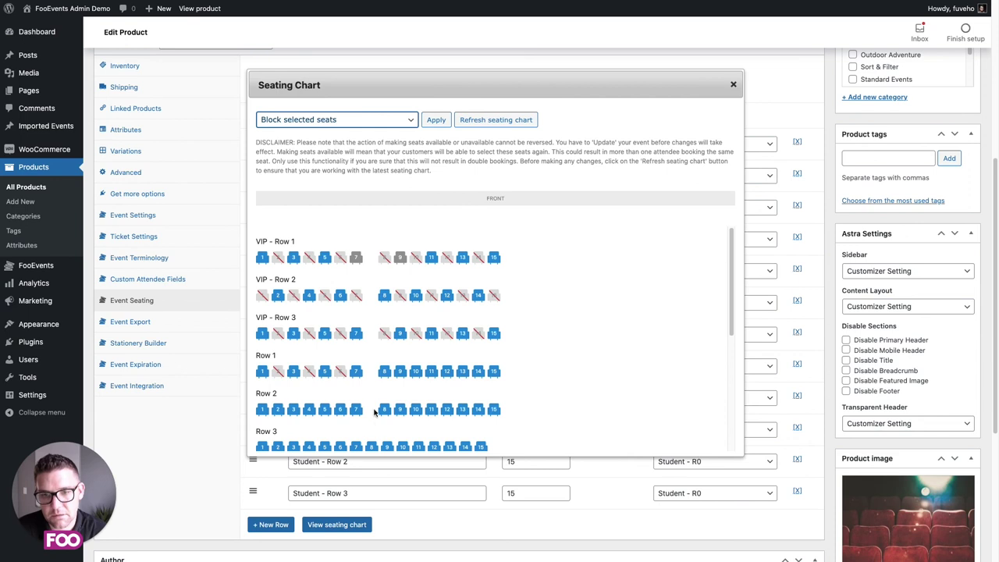
pyautogui.click(733, 85)
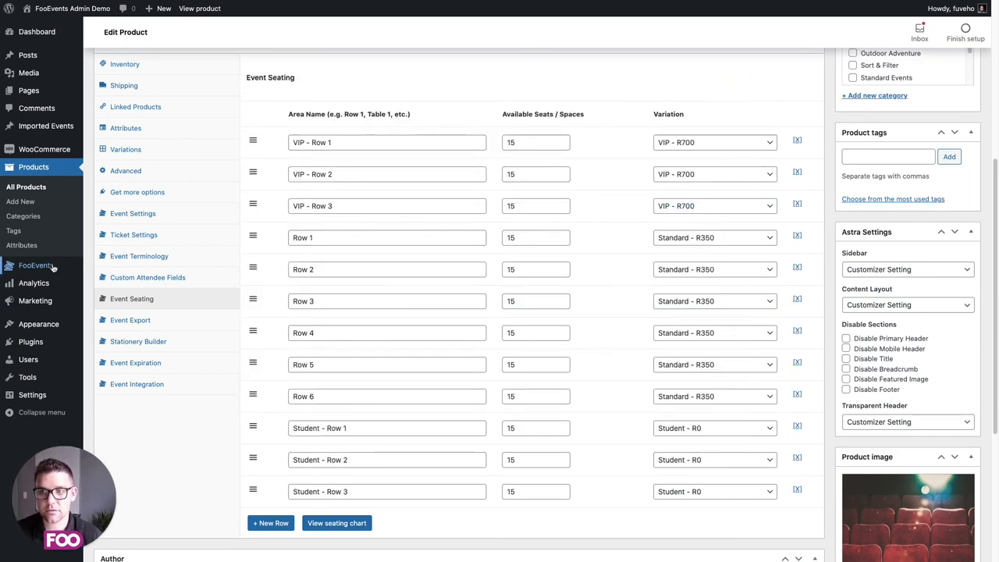
# View the FooEvents tickets list, open the first Seating ticket and examine its attendee, seat and order details.
pyautogui.moveTo(47, 265)
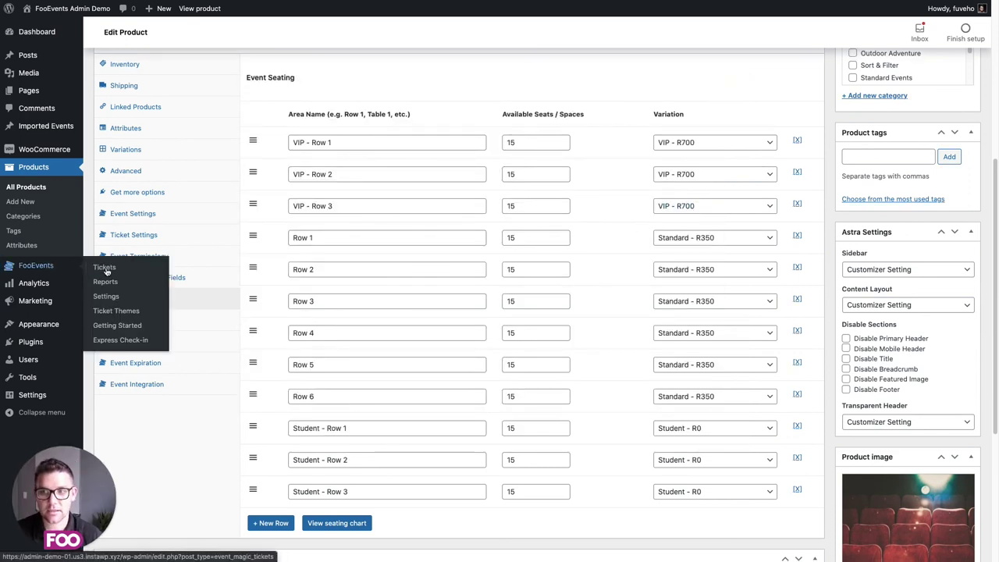
pyautogui.click(105, 268)
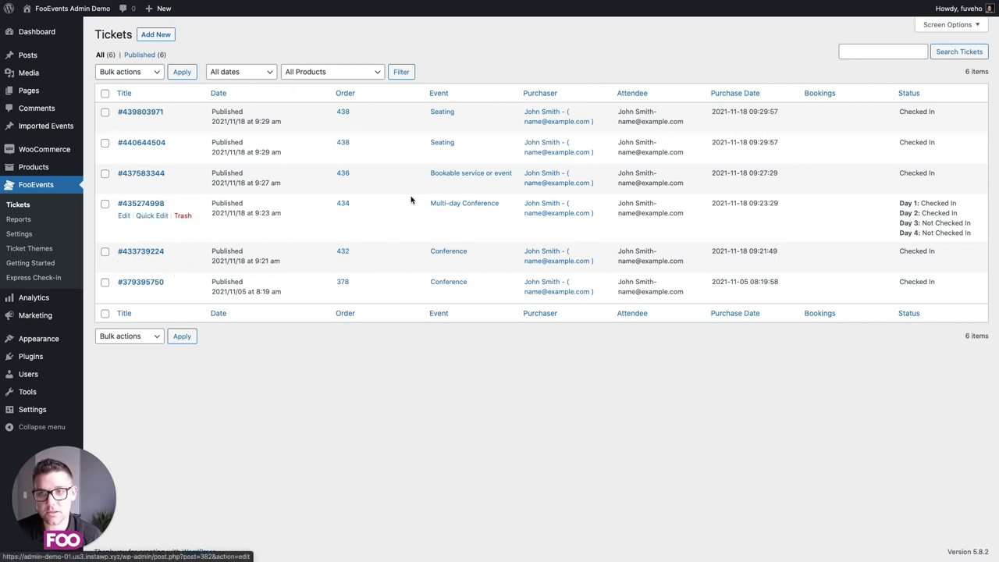
pyautogui.click(155, 114)
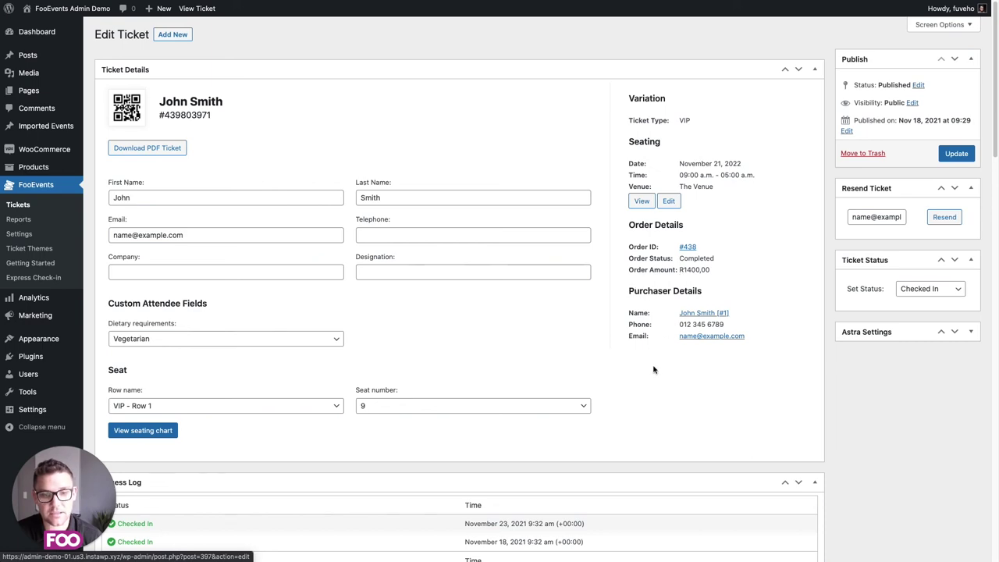
pyautogui.scroll(-5, 664, 352)
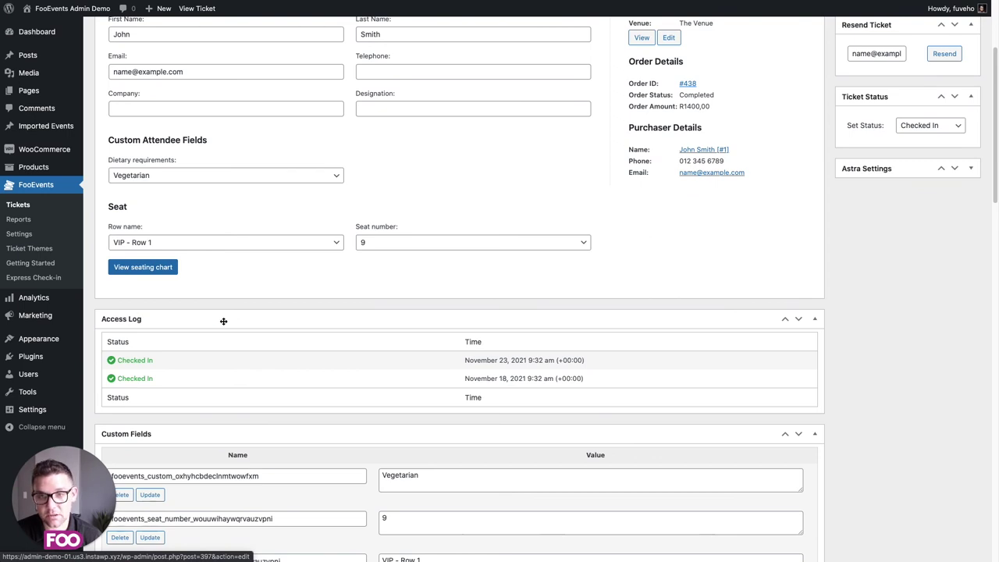
pyautogui.scroll(1, 263, 304)
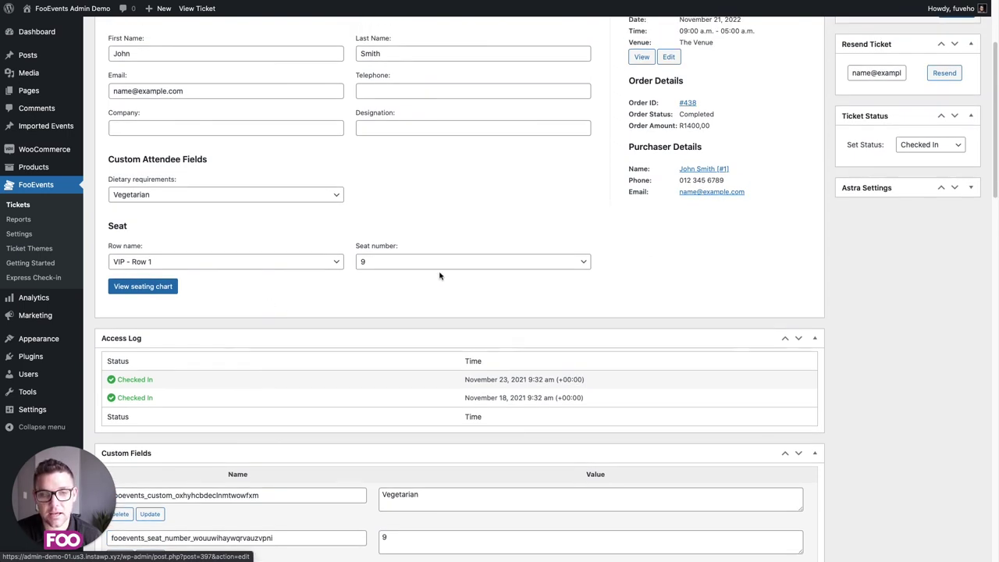
# View the status options for the ticket without changing them and review its details and access log.
pyautogui.click(919, 145)
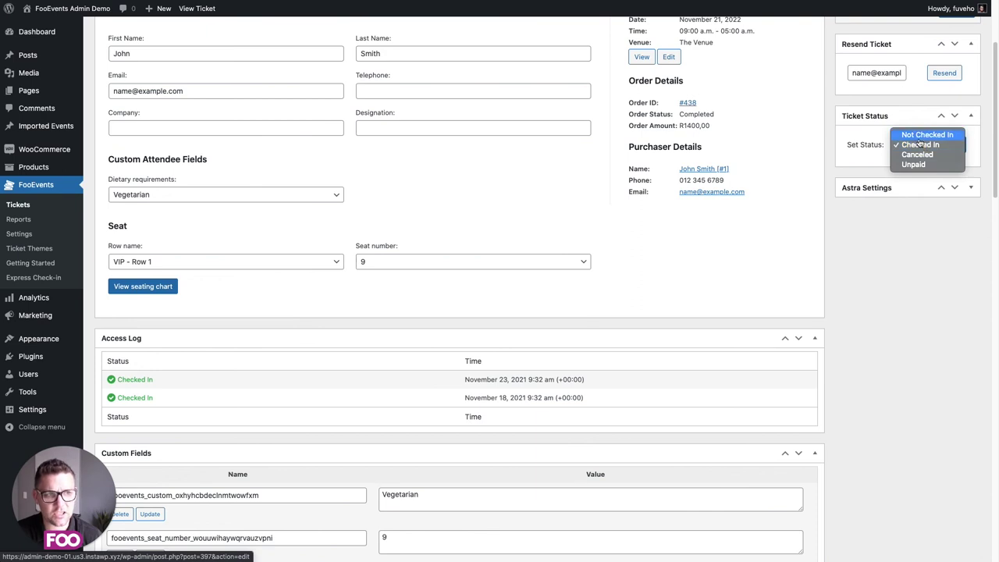
pyautogui.click(885, 332)
pyautogui.scroll(5, 843, 312)
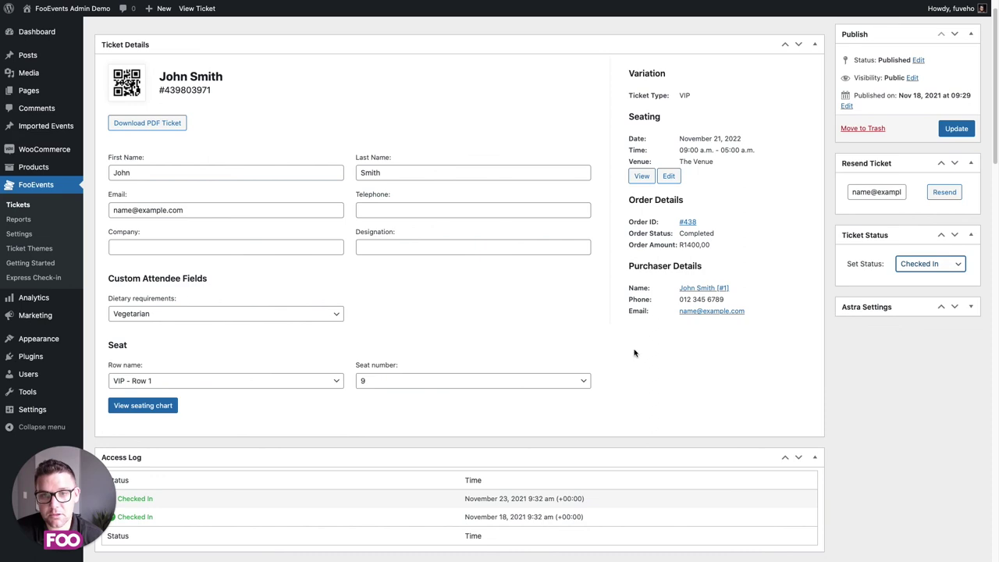
pyautogui.scroll(-3, 450, 389)
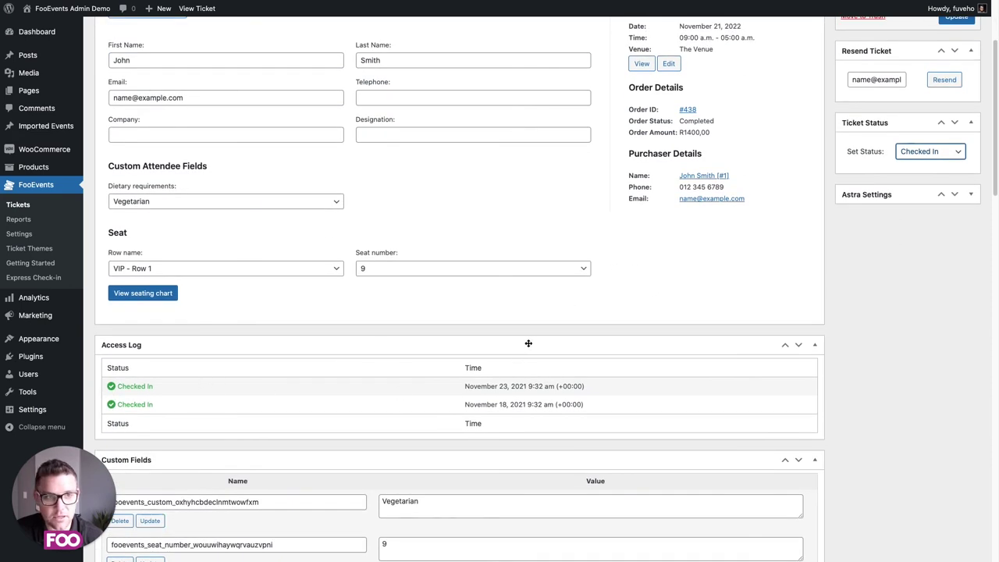
pyautogui.scroll(4, 529, 343)
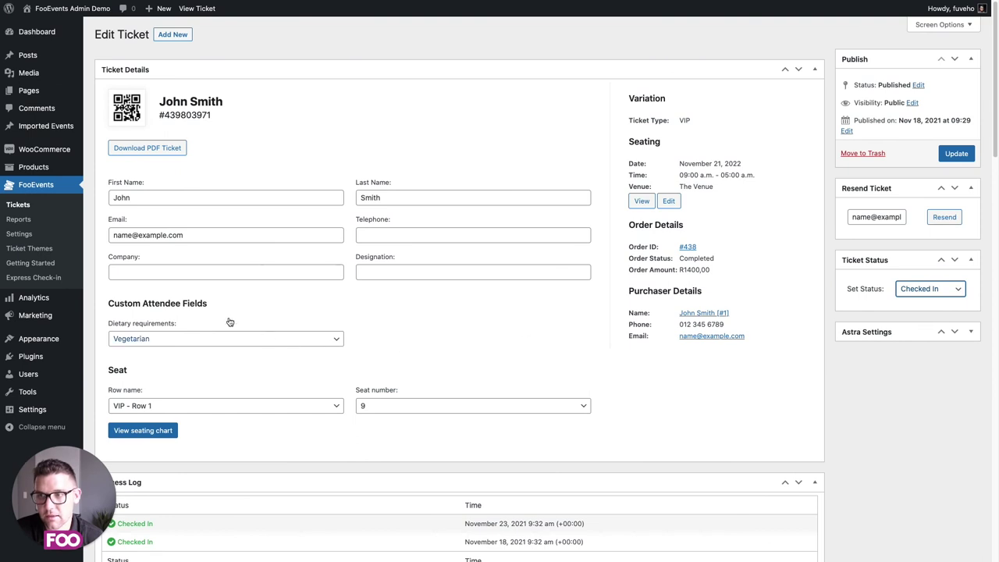
# Open the Conference event's report and look through its revenue, tickets sold, check-in and check-out charts.
pyautogui.click(25, 221)
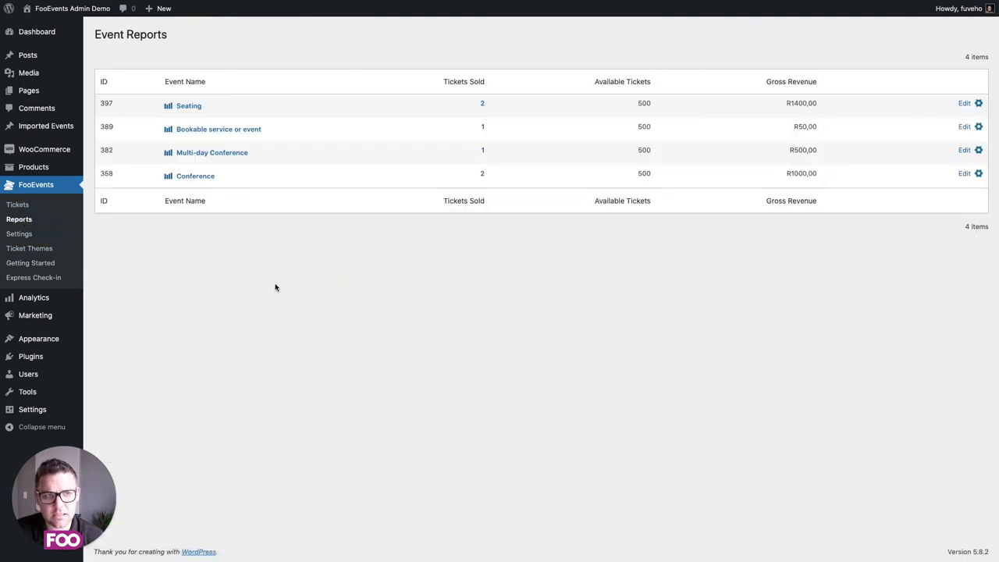
pyautogui.click(208, 177)
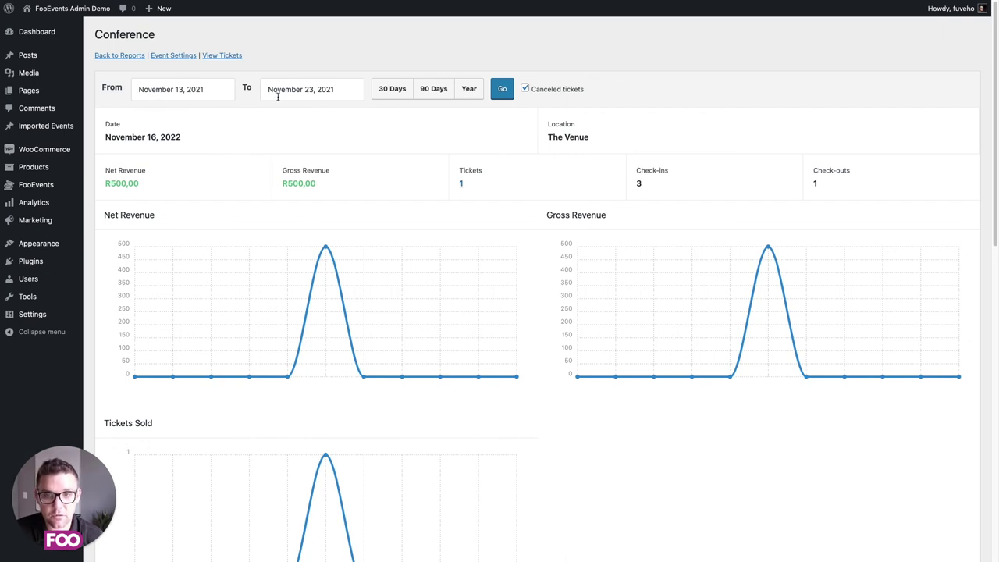
pyautogui.scroll(-3, 351, 248)
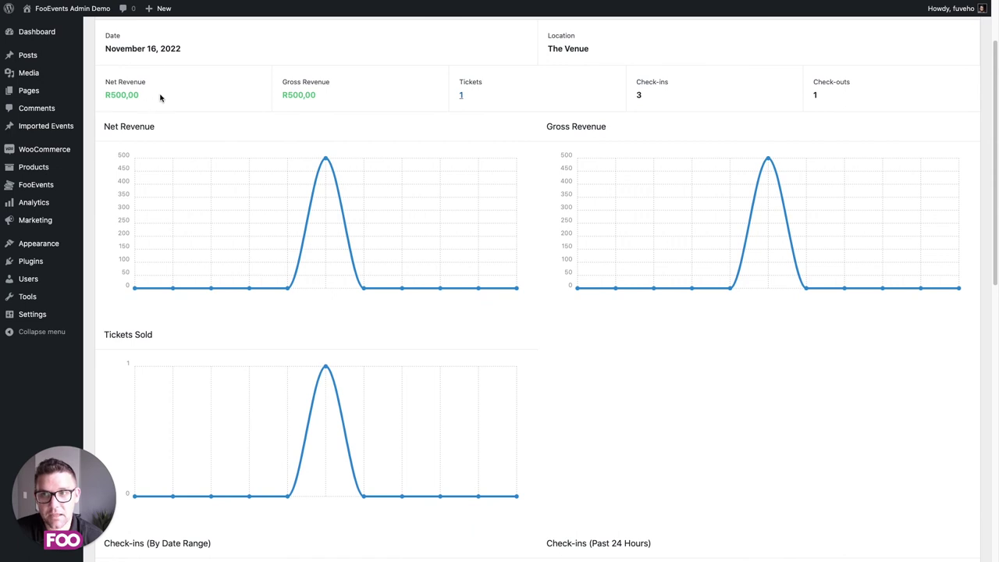
pyautogui.scroll(-5, 259, 215)
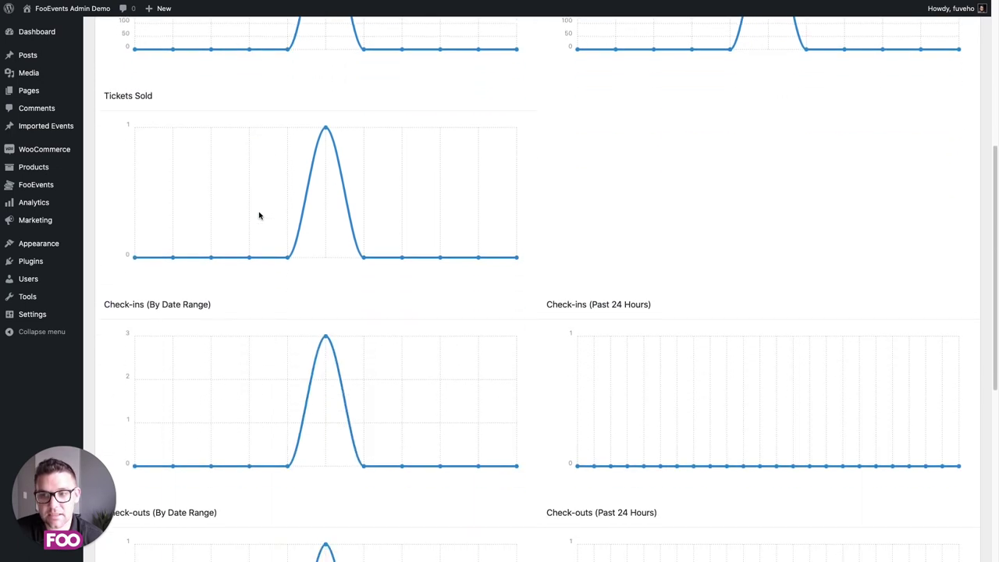
pyautogui.scroll(-3, 259, 215)
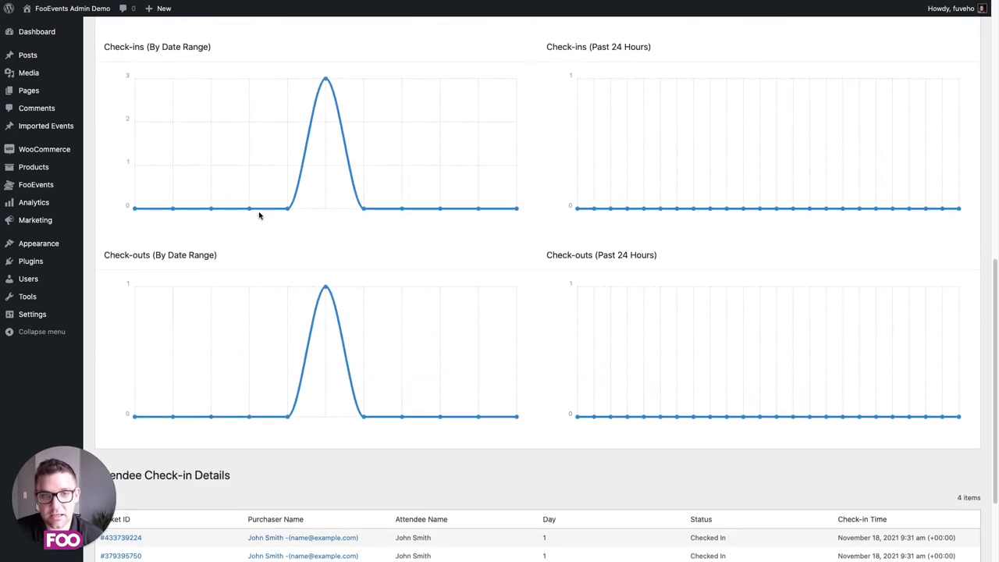
pyautogui.scroll(8, 259, 215)
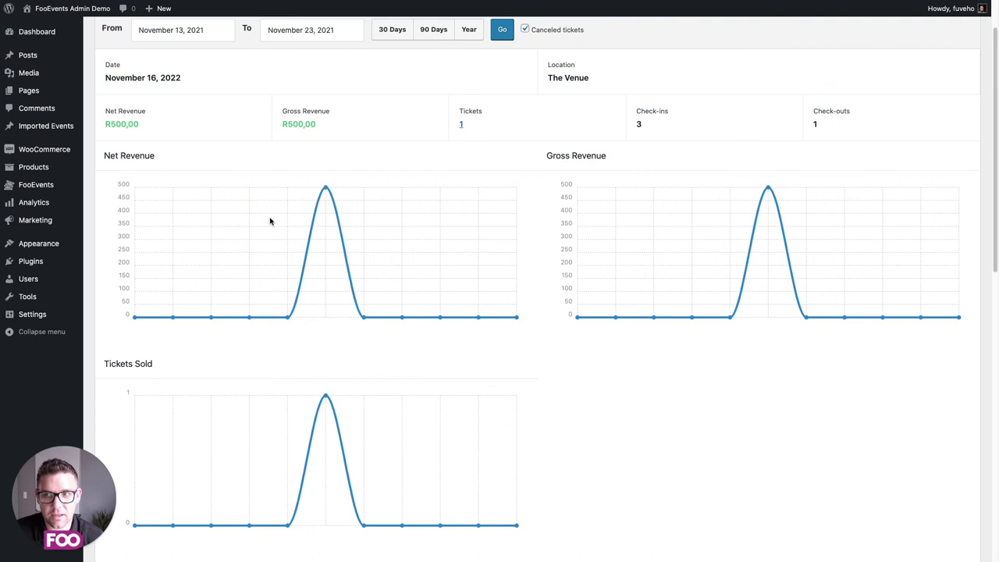
pyautogui.scroll(1, 272, 214)
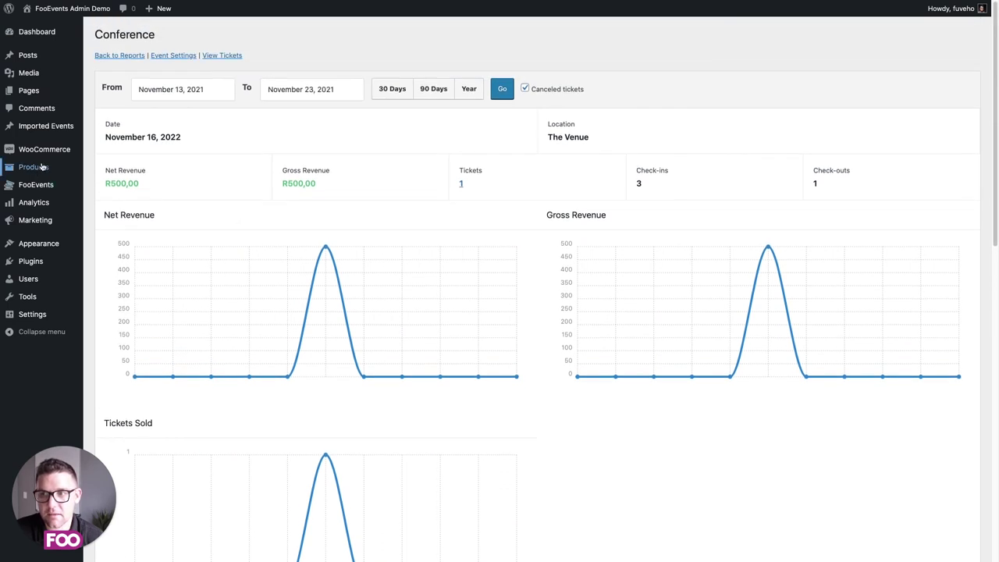